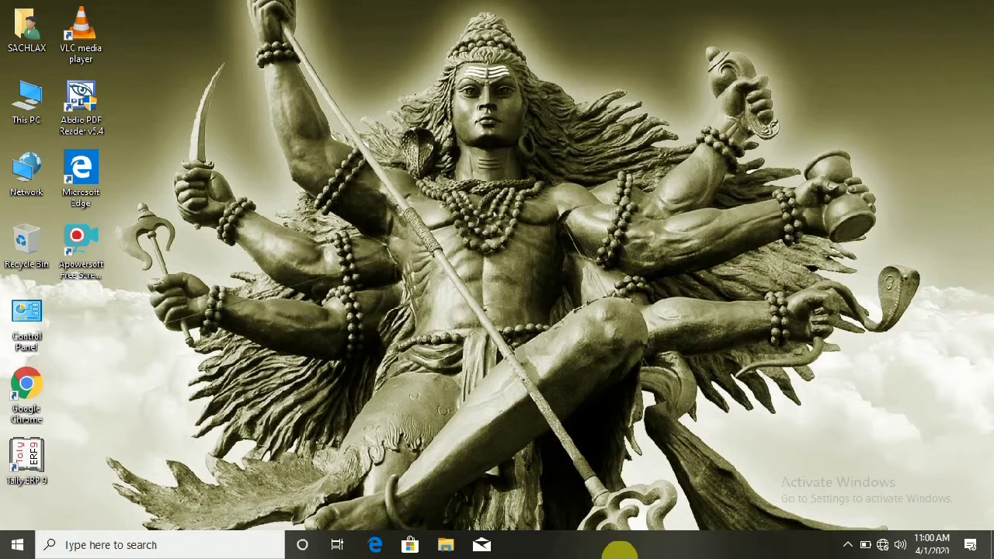
Step: Launch Excel by entering 'Excel' in the Windows Run box
{"action": "key", "text": "super+r"}
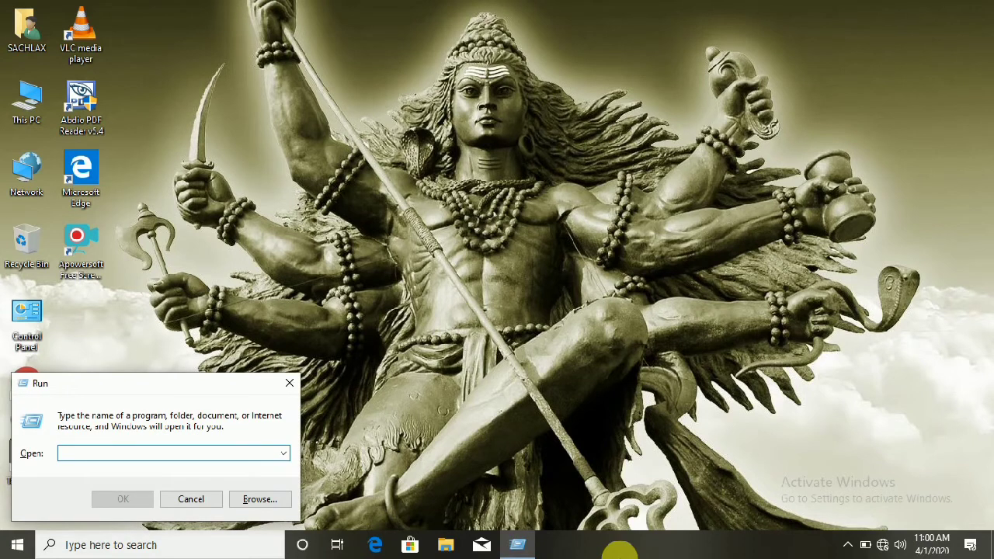
{"action": "type", "text": "Excel"}
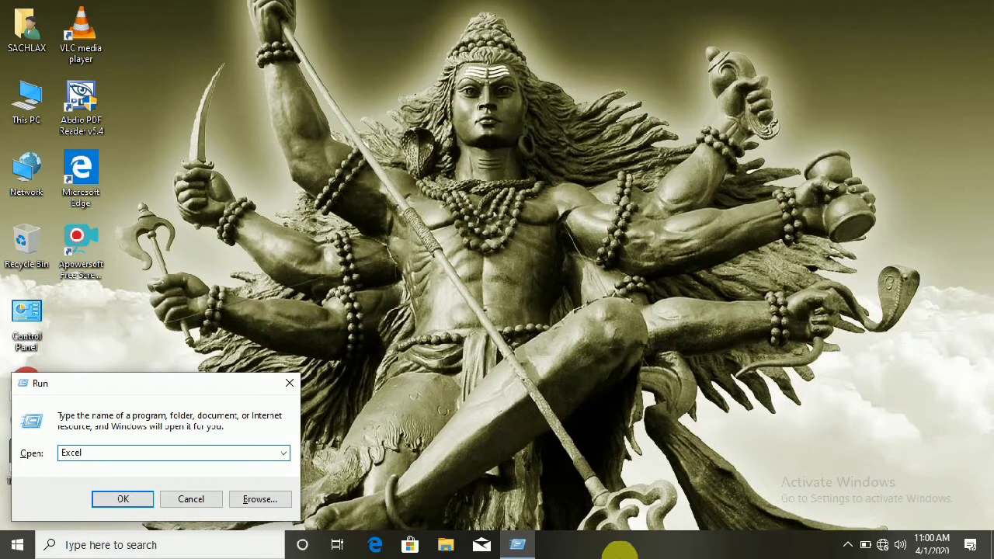
{"action": "key", "text": "Return"}
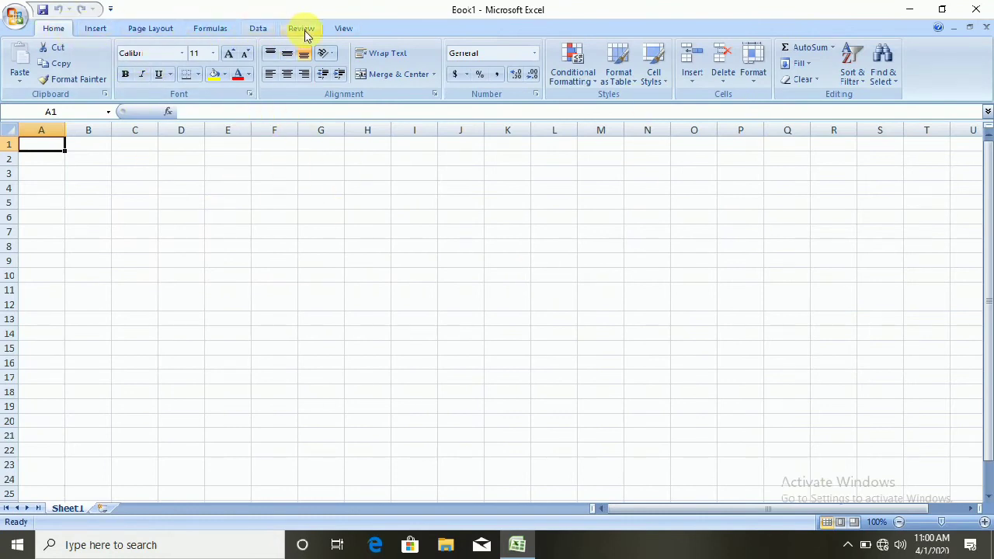
Step: Dismiss the Office Button menu unused and bring up the Formulas tab's function library
{"action": "left_click", "coordinate": [17, 18]}
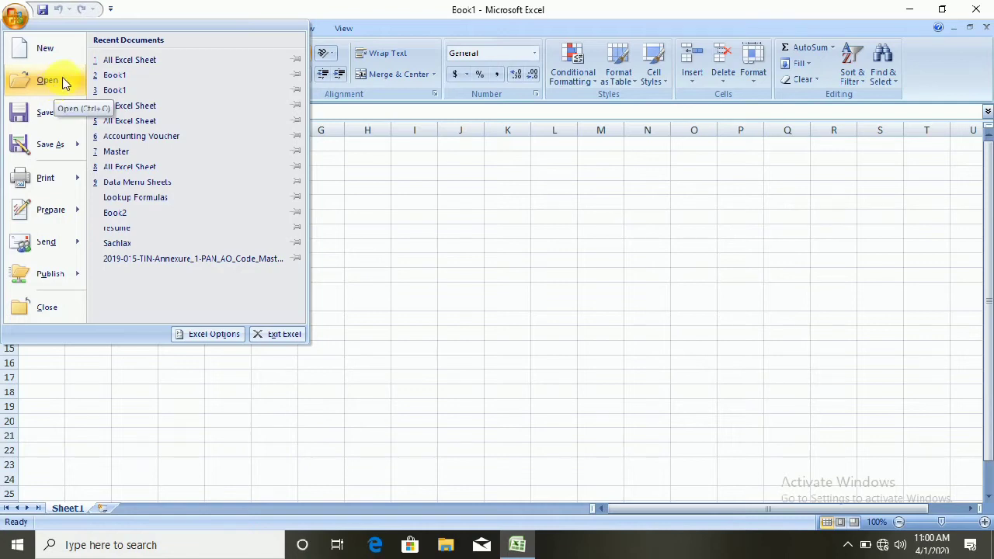
{"action": "left_click", "coordinate": [444, 244]}
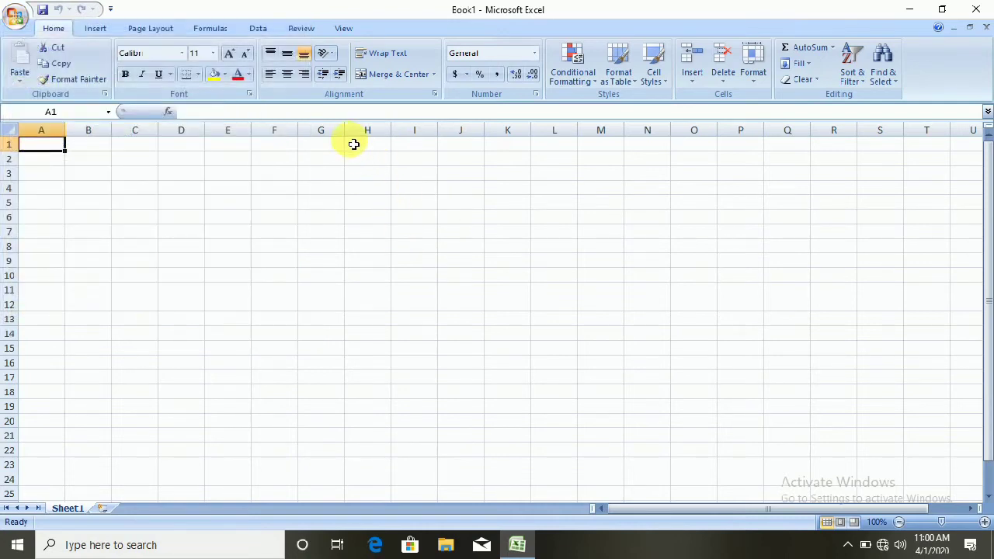
{"action": "left_click", "coordinate": [211, 26]}
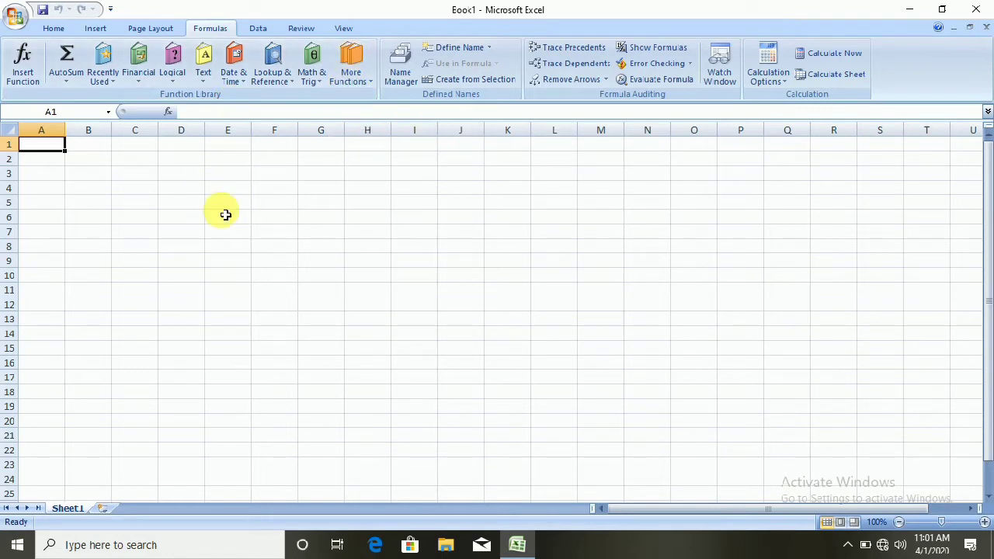
{"action": "left_click", "coordinate": [330, 146]}
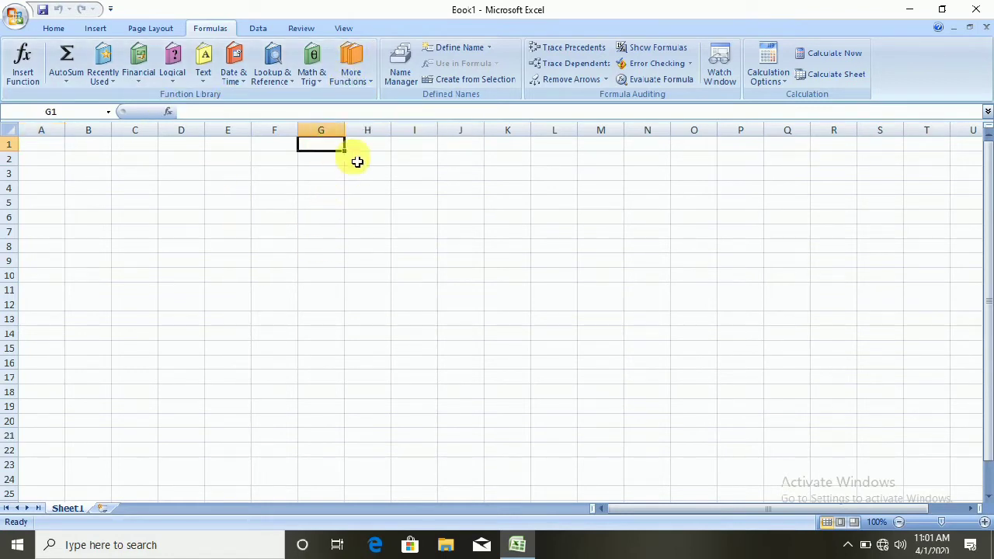
Step: Merge and center G1:N4 and enter the title 'Some Important Formulas'
{"action": "left_click_drag", "start_coordinate": [356, 162], "coordinate": [652, 189]}
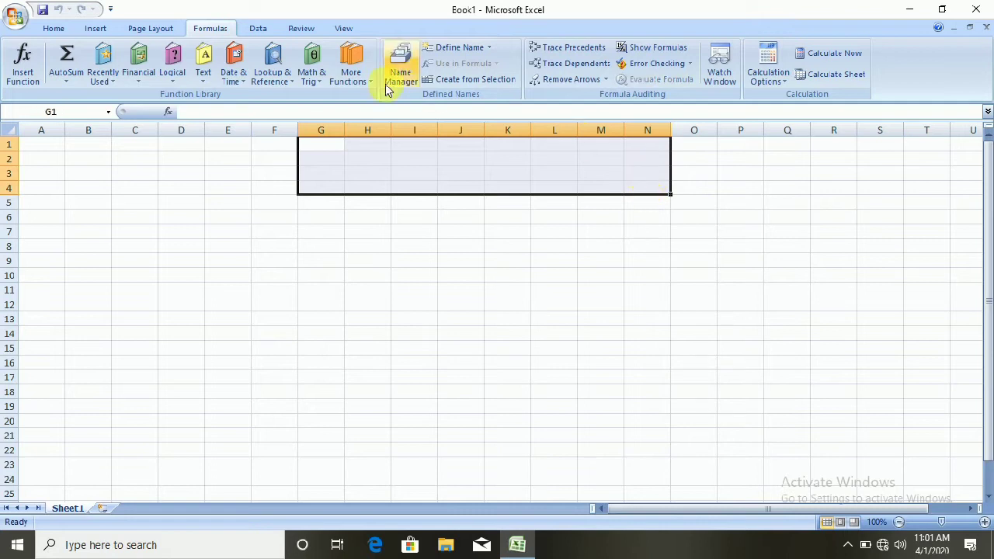
{"action": "left_click", "coordinate": [51, 28]}
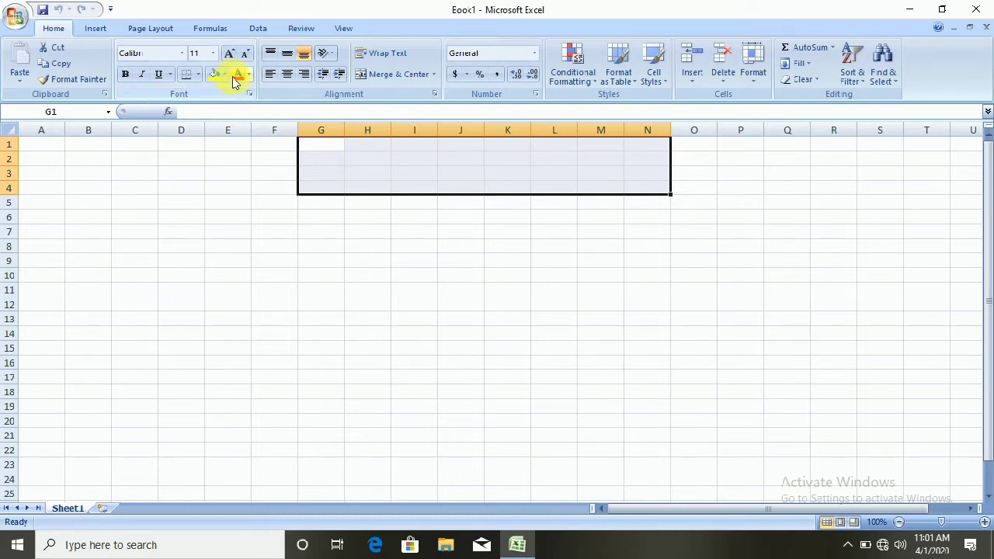
{"action": "left_click", "coordinate": [379, 78]}
{"action": "double_click", "coordinate": [436, 172]}
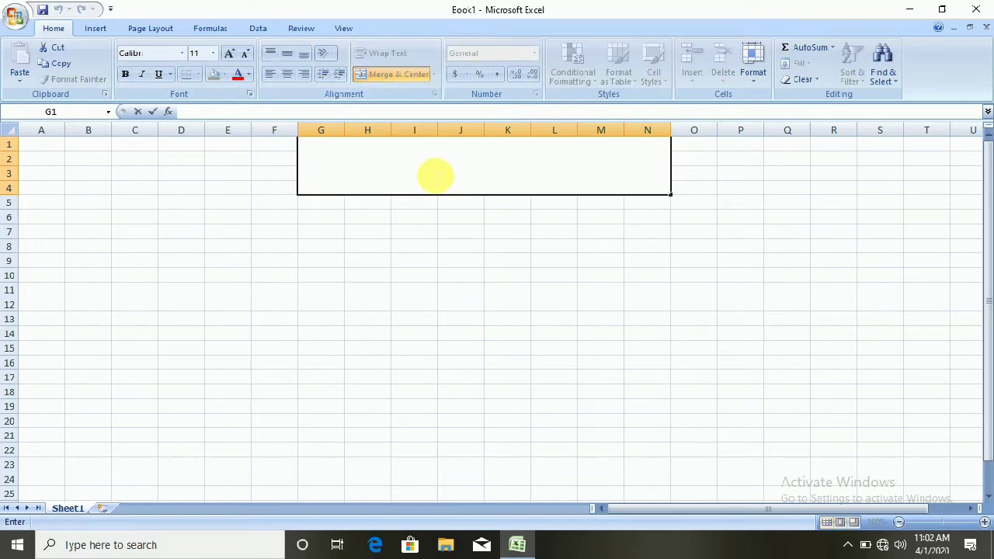
{"action": "type", "text": "Some Important Formulas"}
{"action": "key", "text": "BackSpace"}
{"action": "key", "text": "BackSpace"}
{"action": "type", "text": "as"}
{"action": "key", "text": "Return"}
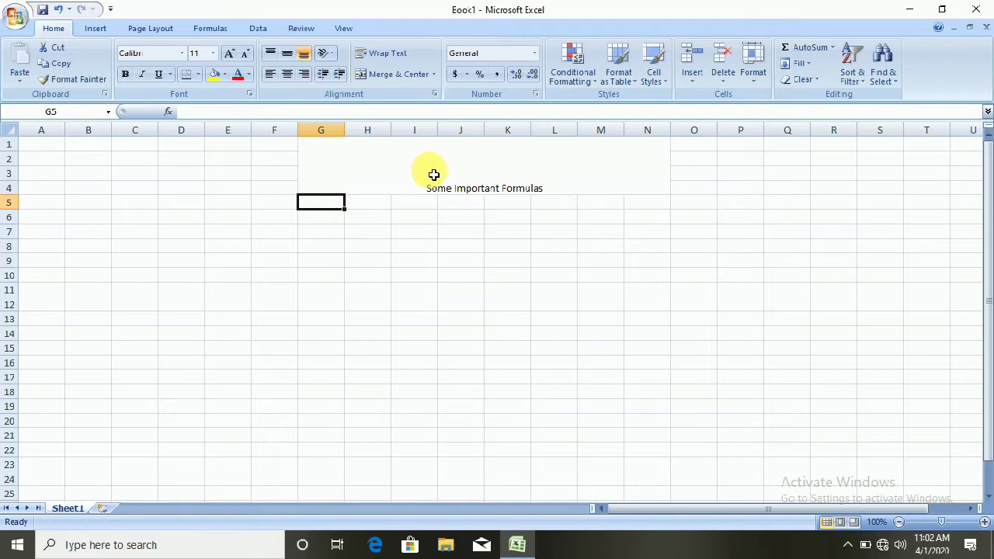
{"action": "left_click", "coordinate": [433, 173]}
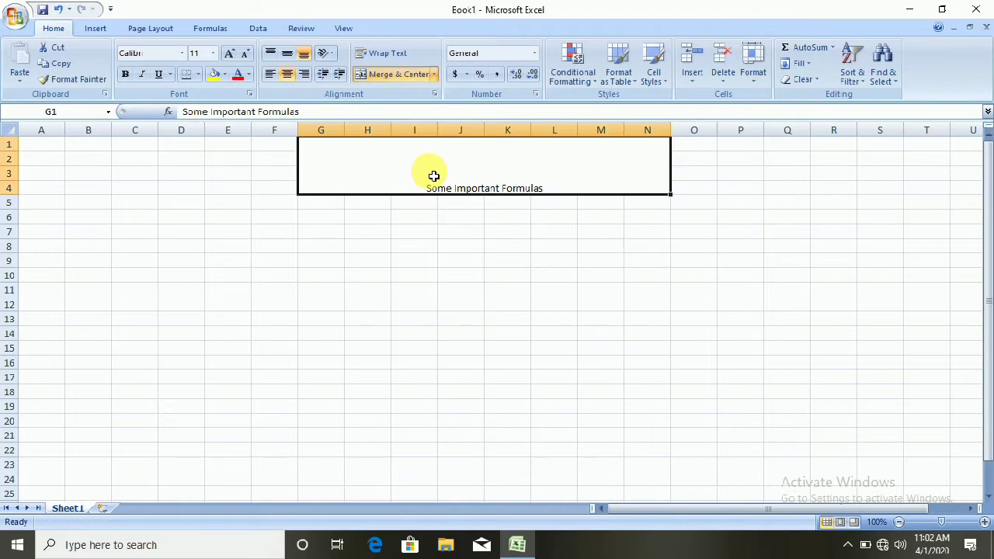
Step: Format the title bold, Cambria, 28 point, with a grey fill
{"action": "left_click", "coordinate": [233, 56]}
{"action": "left_click", "coordinate": [232, 56]}
{"action": "left_click", "coordinate": [231, 56]}
{"action": "left_click", "coordinate": [213, 54]}
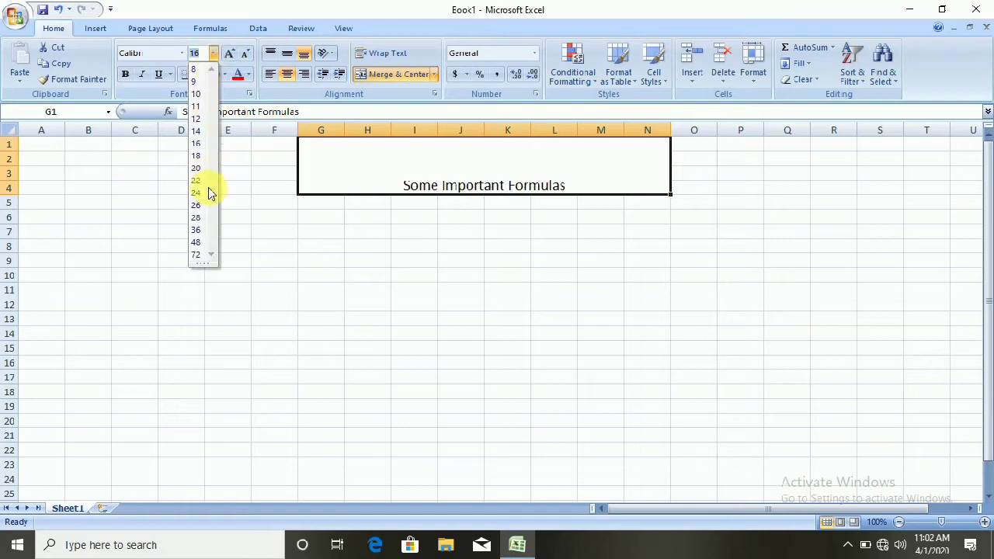
{"action": "left_click", "coordinate": [197, 230]}
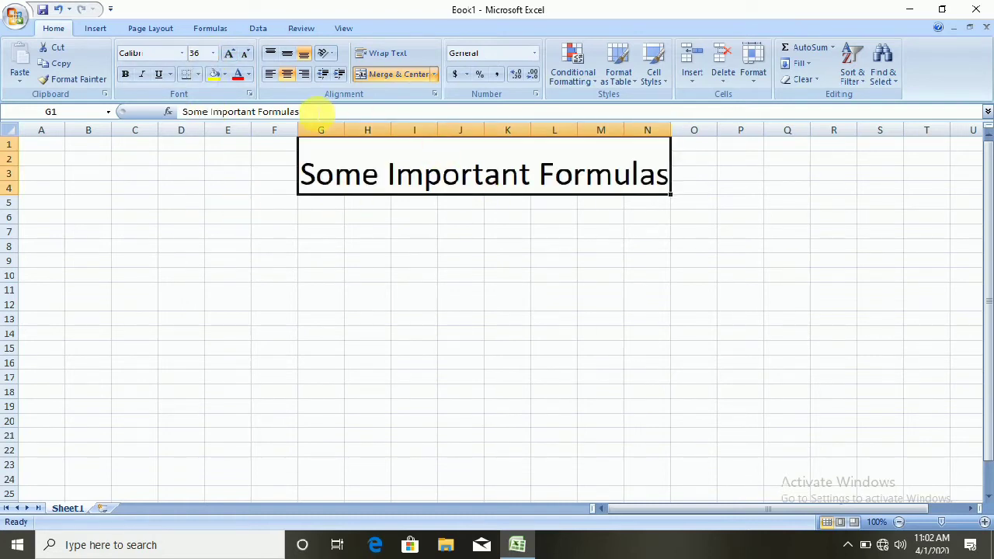
{"action": "left_click", "coordinate": [127, 75]}
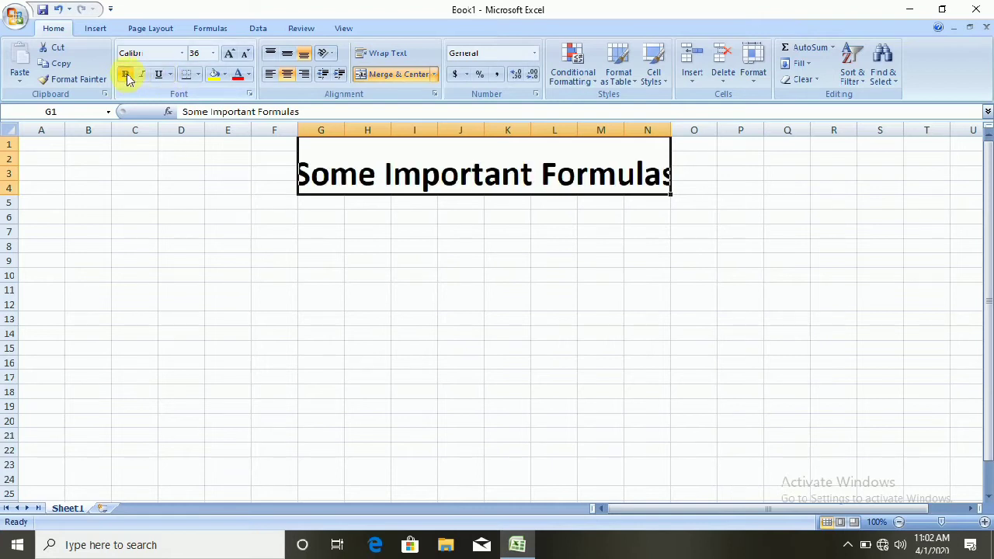
{"action": "left_click", "coordinate": [181, 53]}
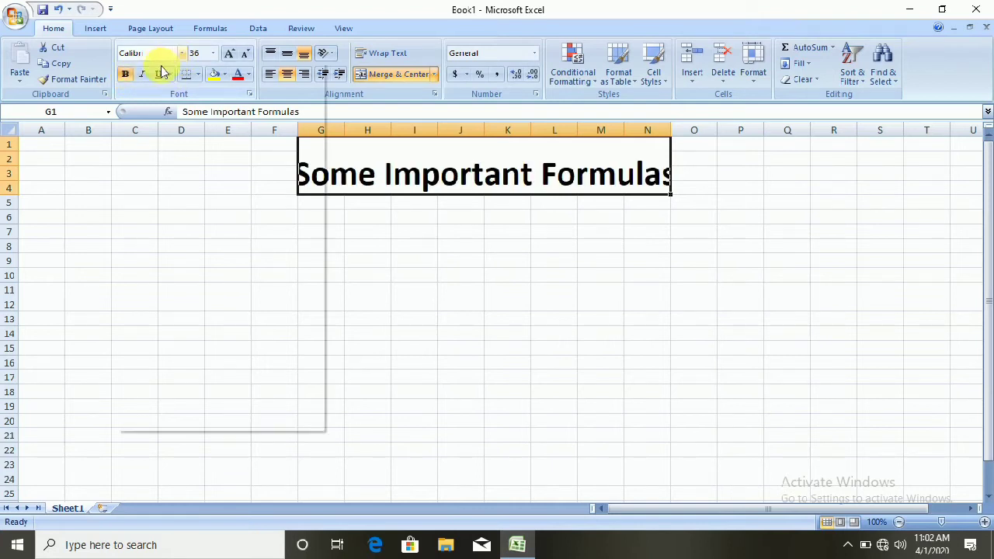
{"action": "left_click", "coordinate": [156, 86]}
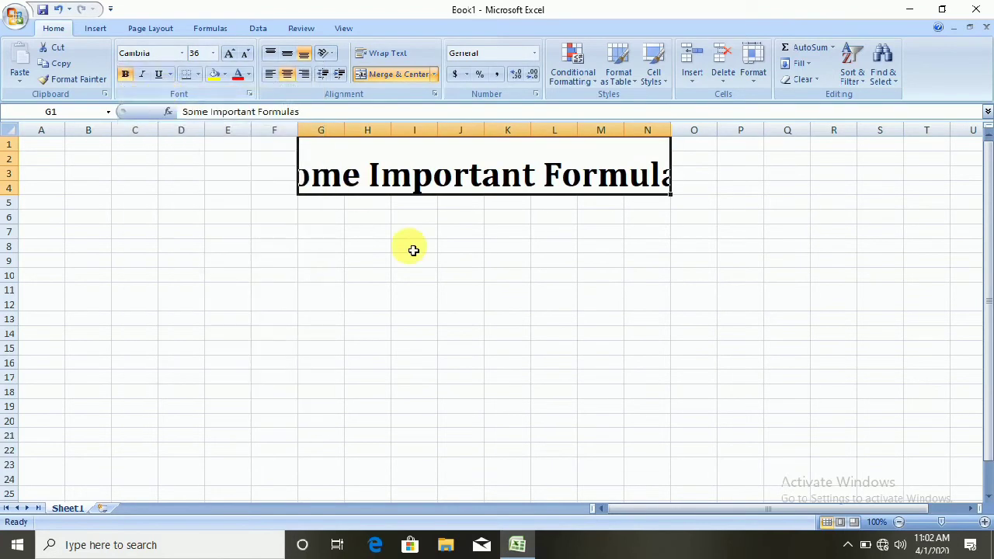
{"action": "left_click", "coordinate": [244, 54]}
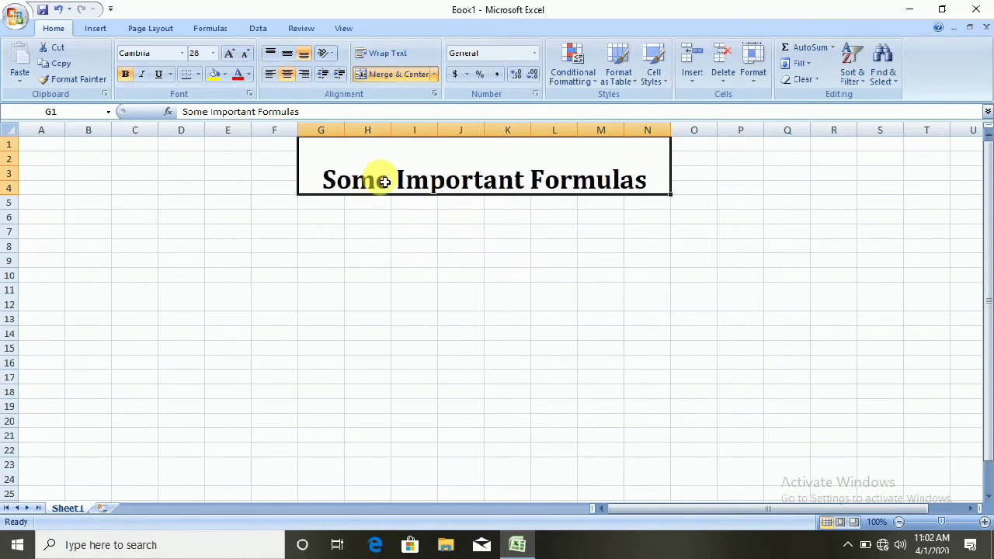
{"action": "left_click", "coordinate": [225, 75]}
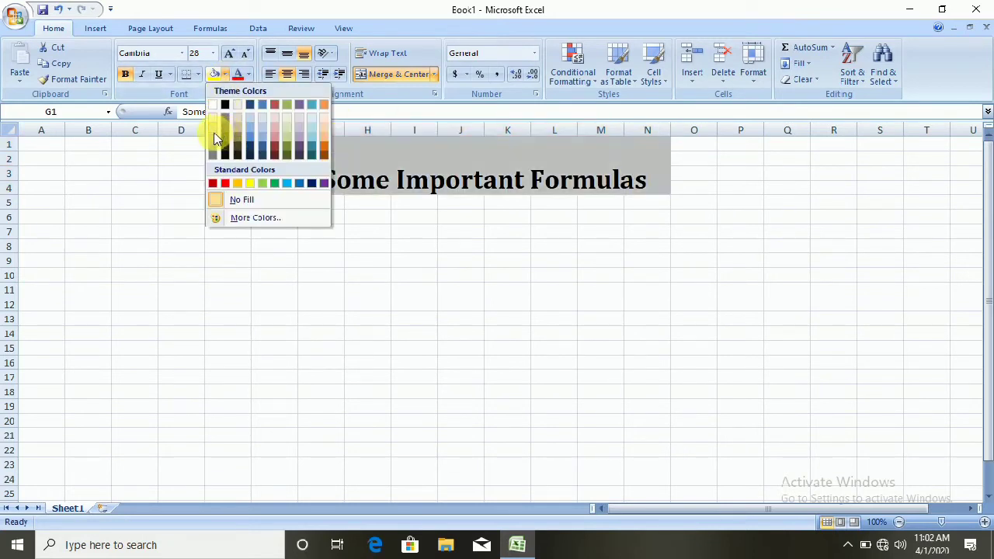
{"action": "left_click", "coordinate": [213, 143]}
{"action": "left_click", "coordinate": [452, 264]}
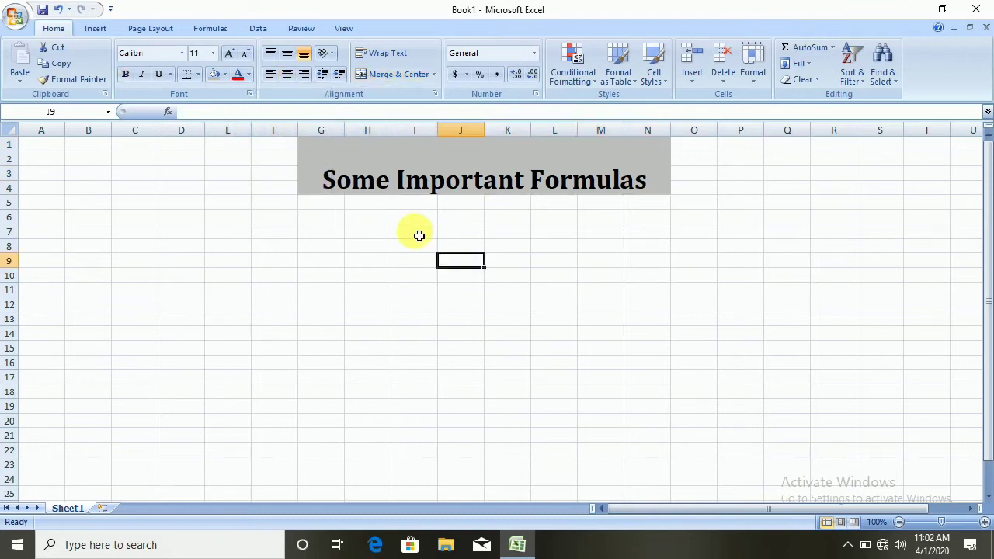
Step: Insert SUM of 78, 89 and 78 in J9 via Insert Function, giving 245, then clear it
{"action": "left_click", "coordinate": [210, 28]}
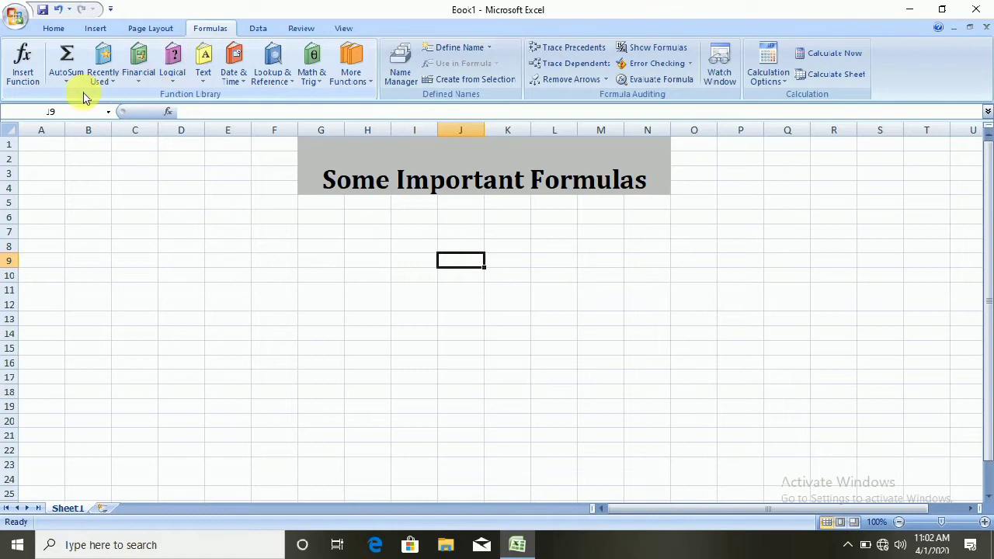
{"action": "left_click", "coordinate": [23, 72]}
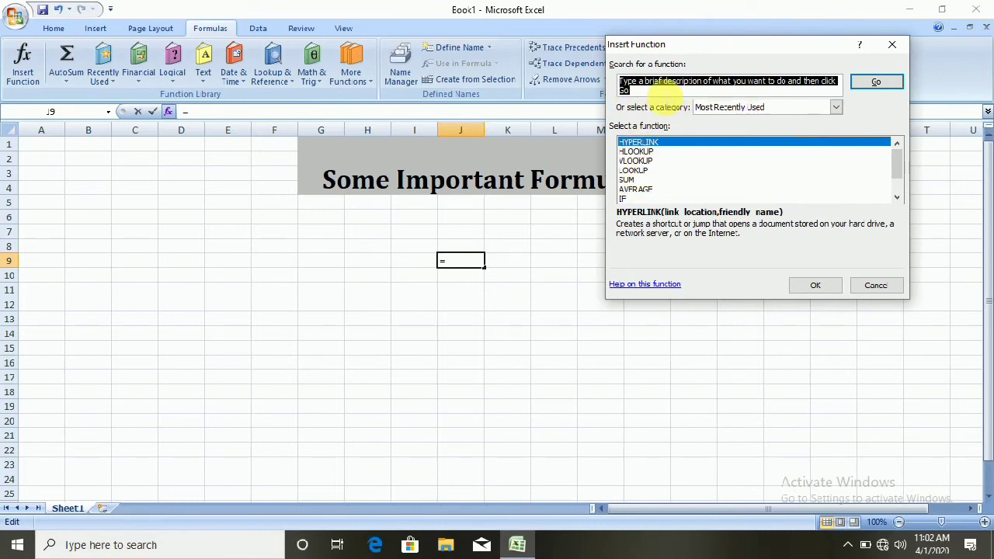
{"action": "left_click", "coordinate": [666, 92]}
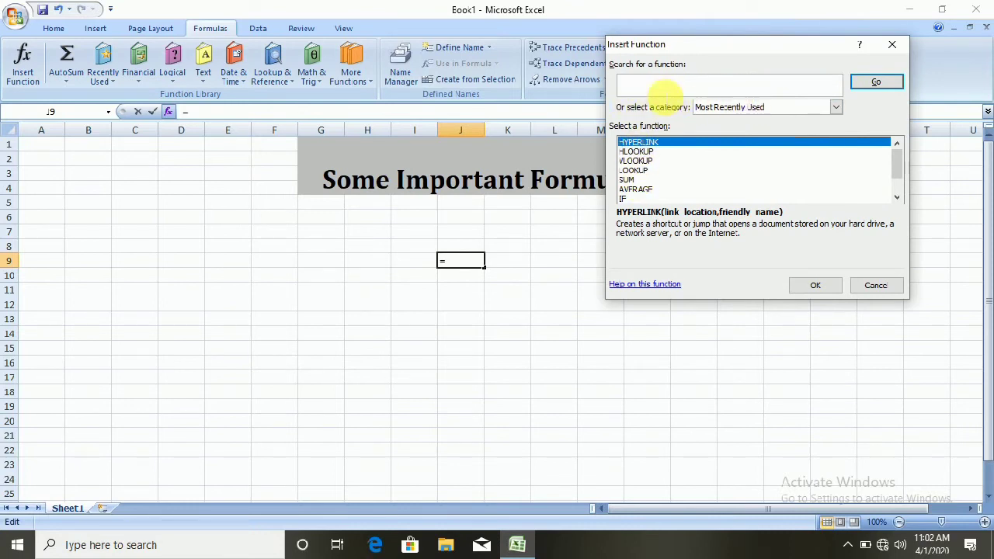
{"action": "type", "text": "Su"}
{"action": "type", "text": "m"}
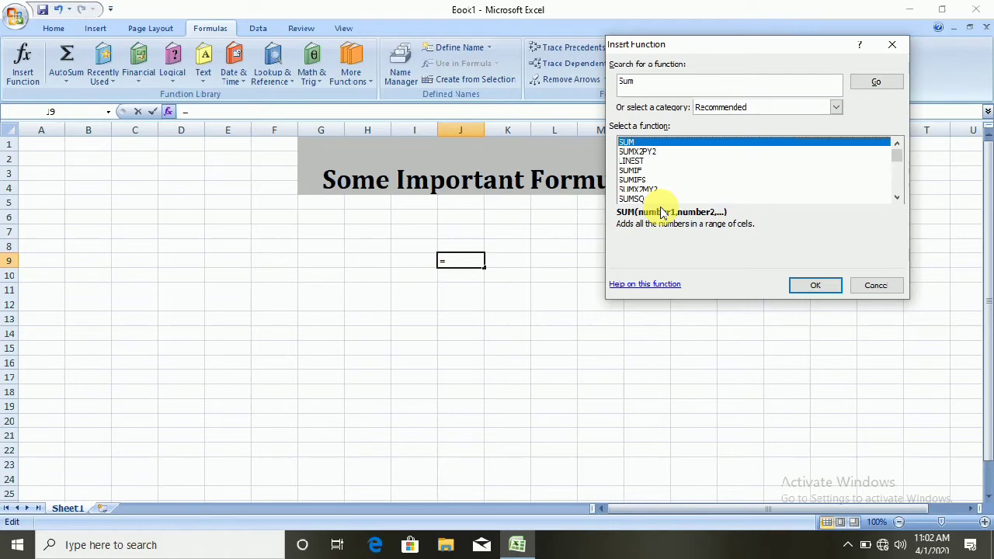
{"action": "left_click", "coordinate": [815, 285]}
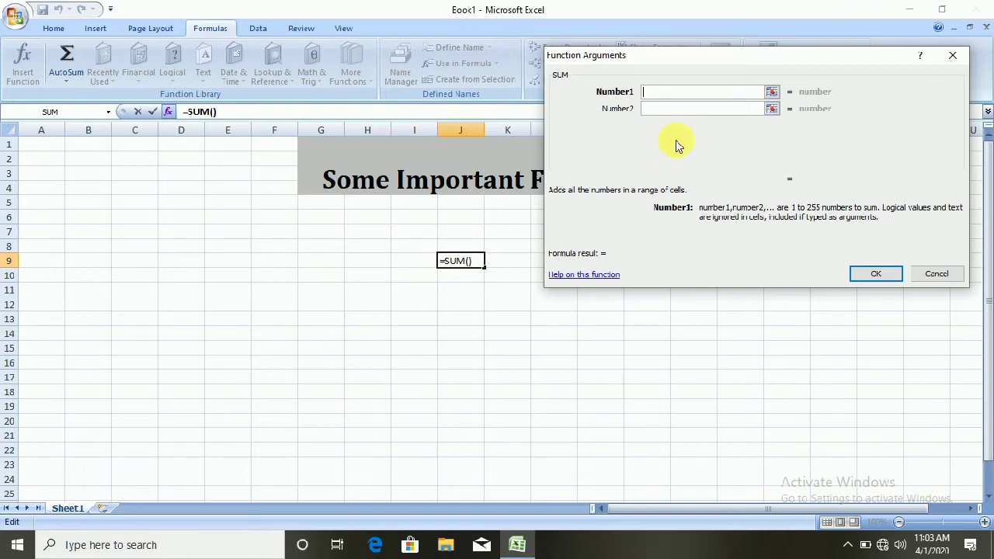
{"action": "type", "text": "78"}
{"action": "left_click", "coordinate": [677, 111]}
{"action": "type", "text": "89"}
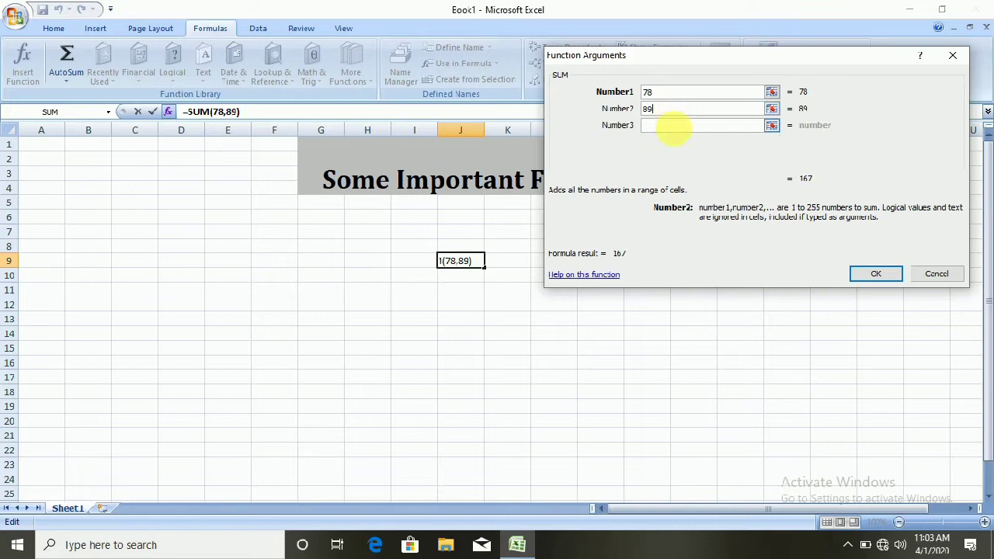
{"action": "left_click", "coordinate": [655, 128]}
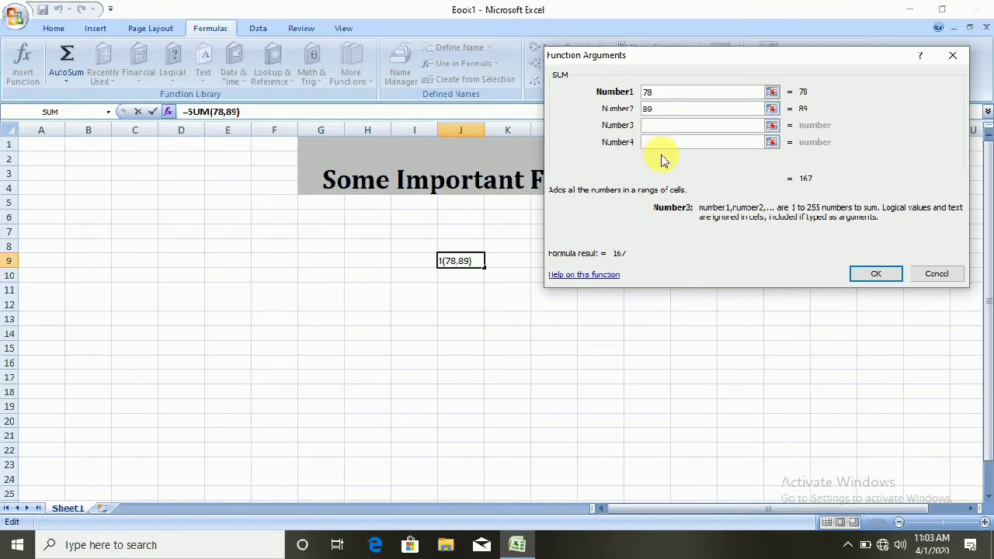
{"action": "type", "text": "78"}
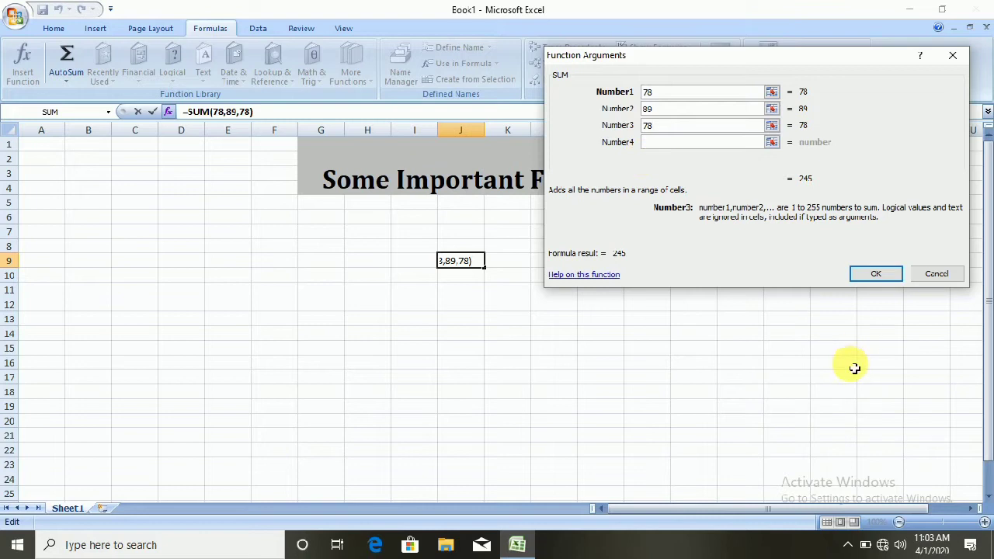
{"action": "left_click", "coordinate": [877, 273]}
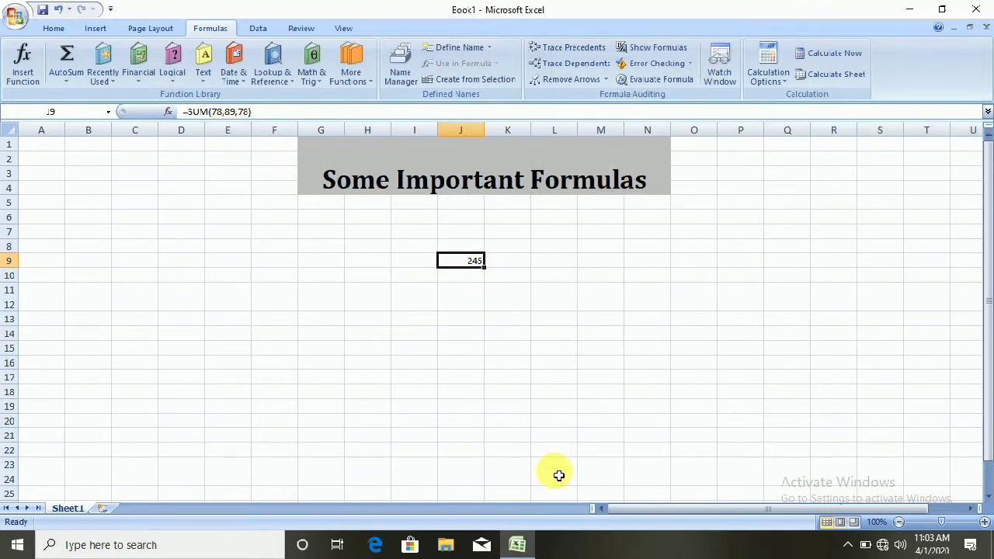
{"action": "key", "text": "BackSpace"}
{"action": "left_click", "coordinate": [582, 317]}
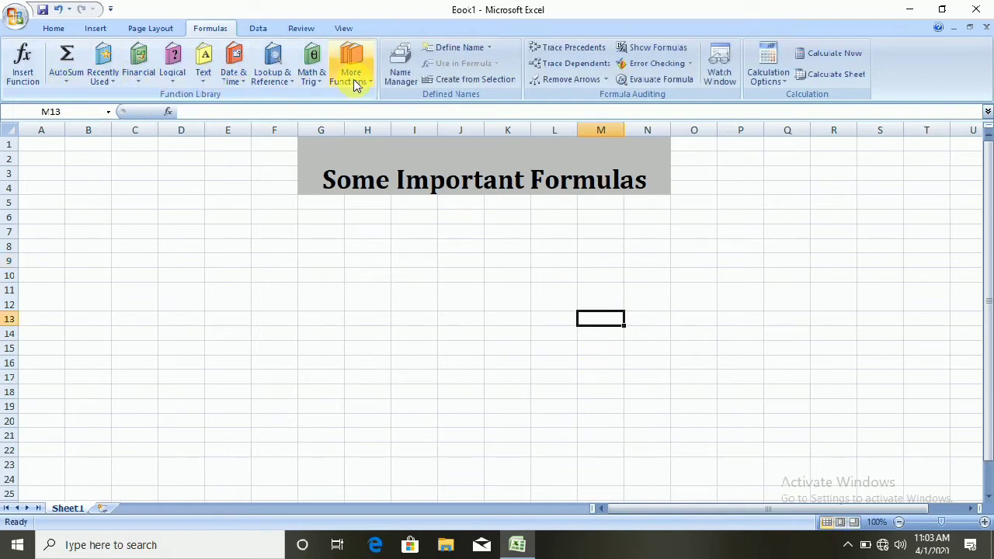
{"action": "left_click", "coordinate": [66, 83]}
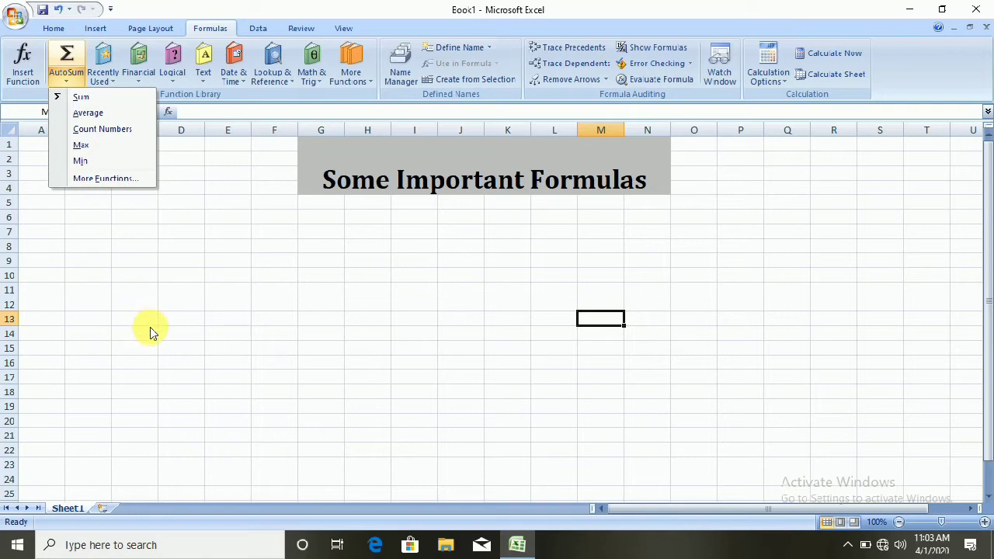
{"action": "left_click", "coordinate": [16, 15]}
{"action": "key", "text": "Escape"}
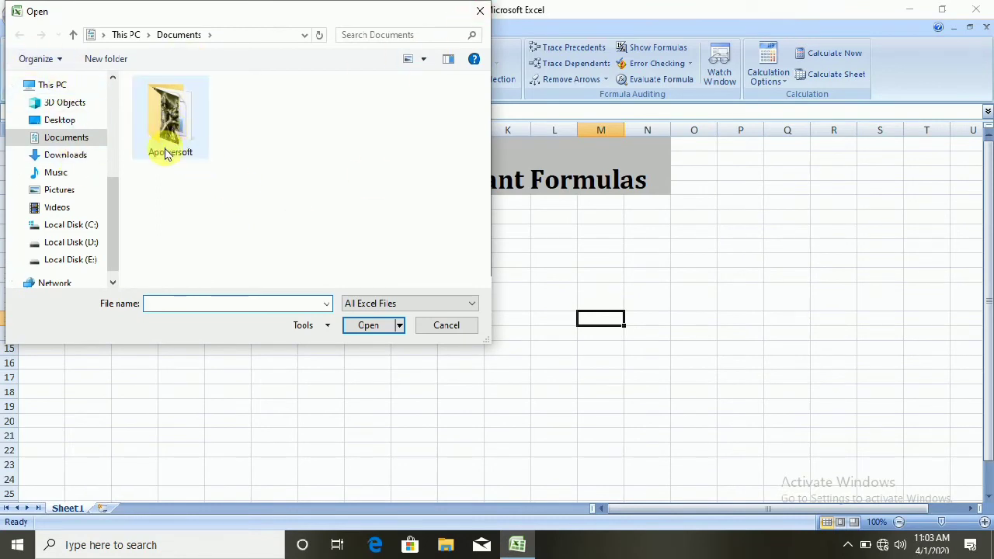
{"action": "left_click", "coordinate": [84, 244]}
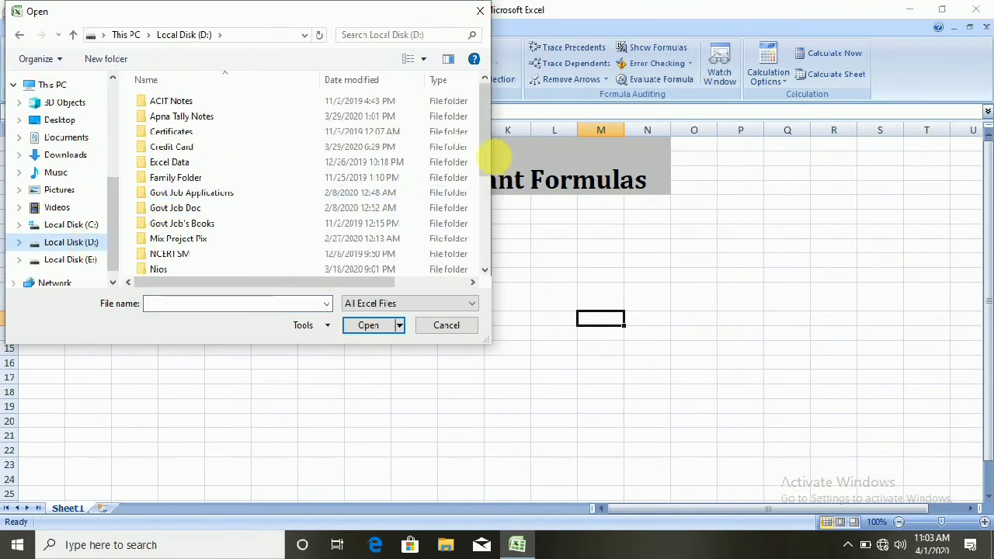
{"action": "left_click_drag", "start_coordinate": [487, 160], "coordinate": [488, 285]}
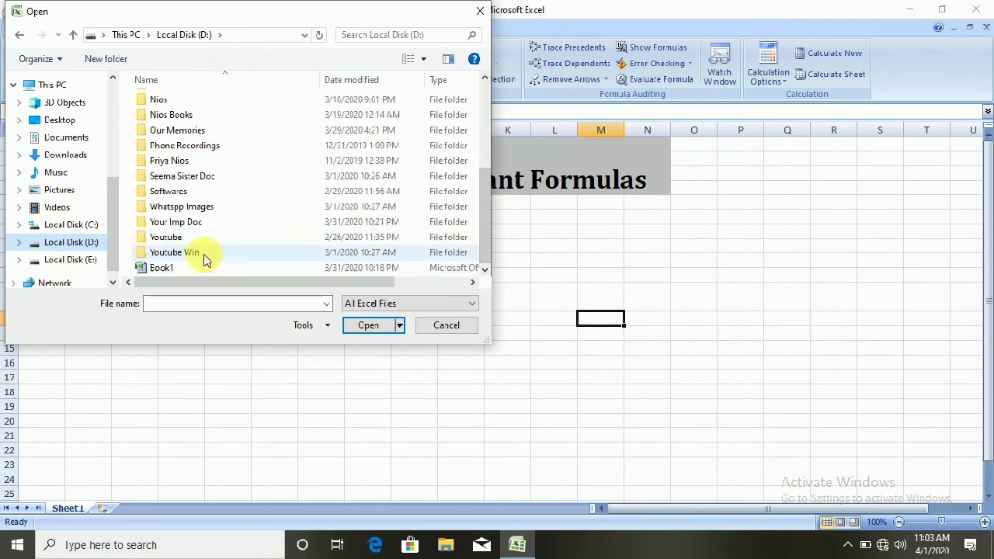
{"action": "double_click", "coordinate": [205, 237]}
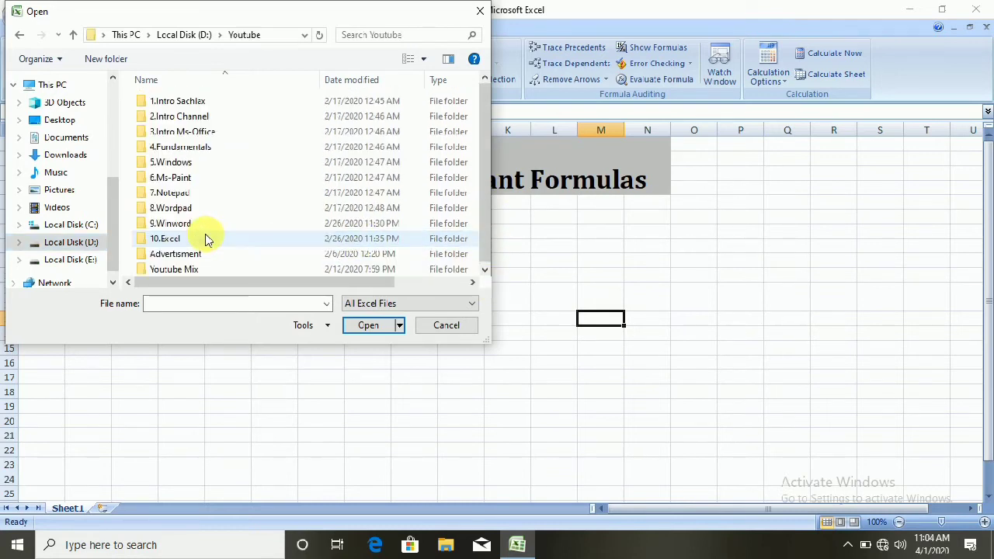
{"action": "left_click_drag", "start_coordinate": [484, 177], "coordinate": [487, 238]}
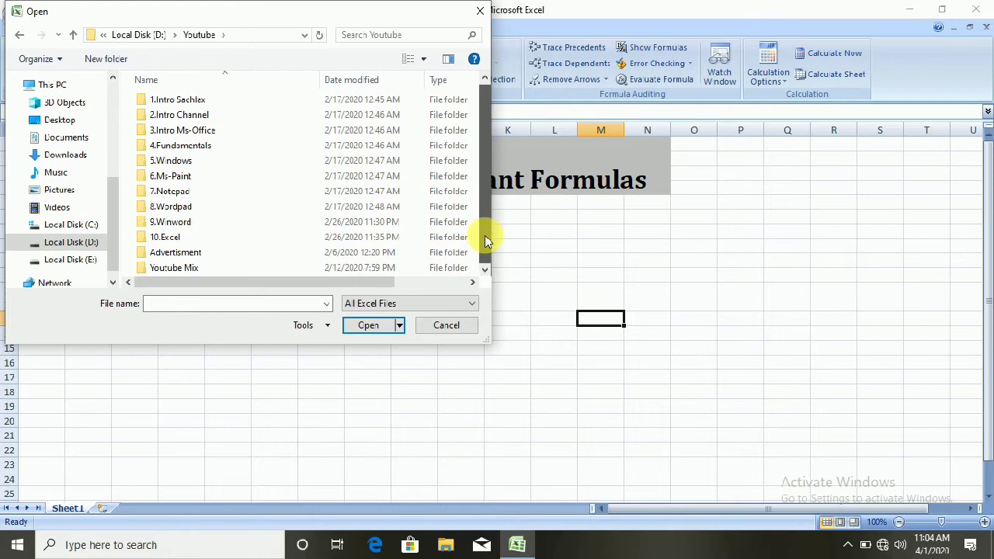
{"action": "double_click", "coordinate": [220, 268]}
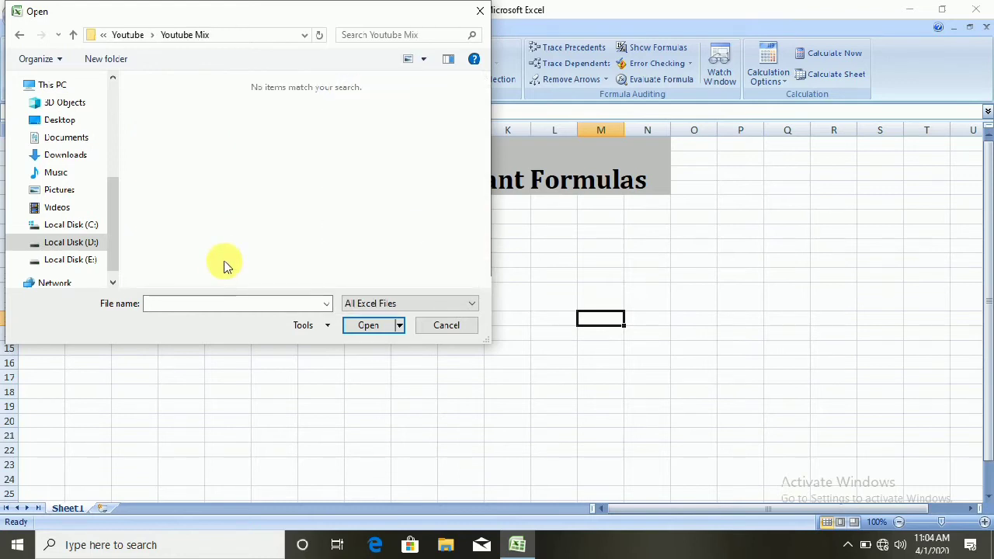
{"action": "left_click", "coordinate": [19, 36]}
{"action": "left_click", "coordinate": [20, 37]}
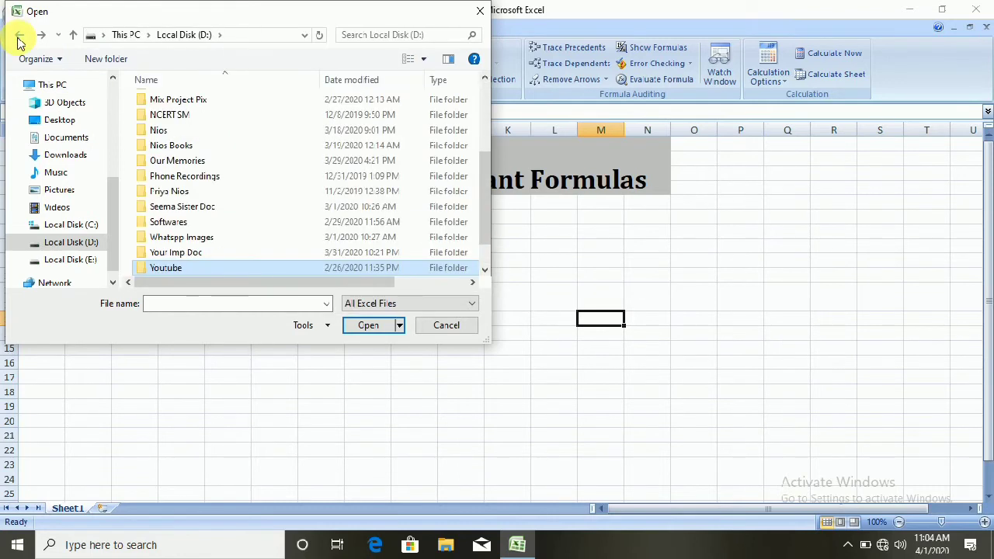
{"action": "left_click", "coordinate": [19, 39]}
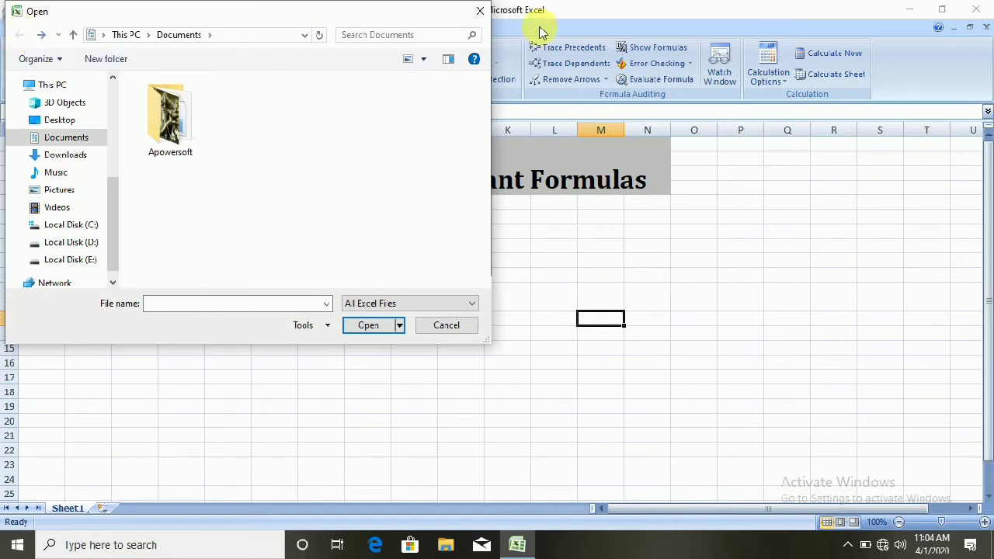
{"action": "left_click", "coordinate": [477, 11]}
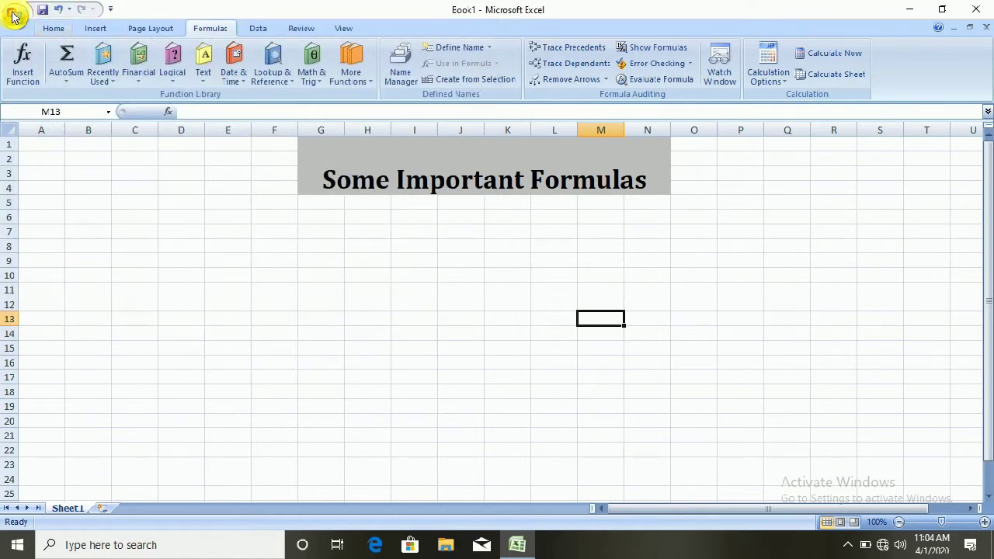
Step: Open the recent All Excel Sheet workbook and view its Attendence and Sales sheets
{"action": "left_click", "coordinate": [9, 15]}
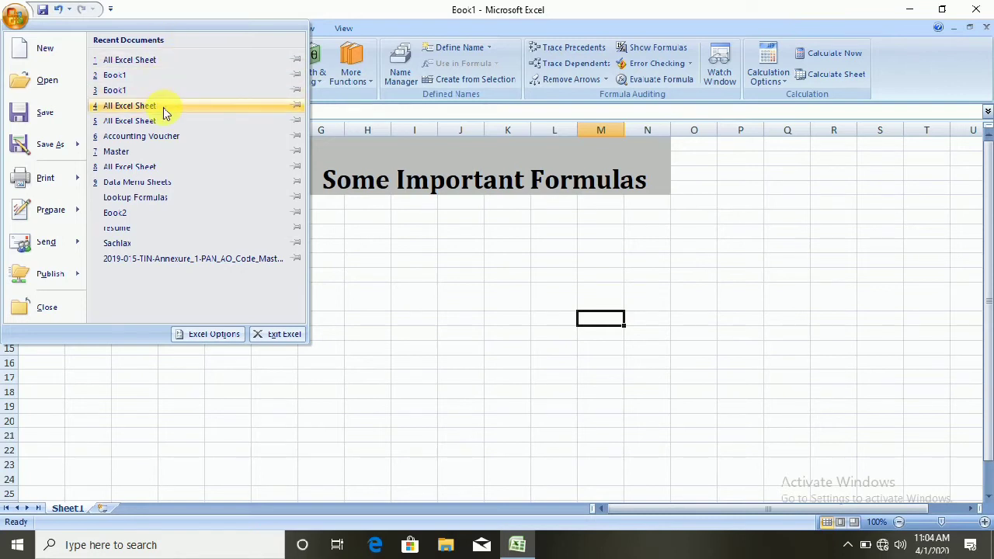
{"action": "left_click", "coordinate": [163, 110]}
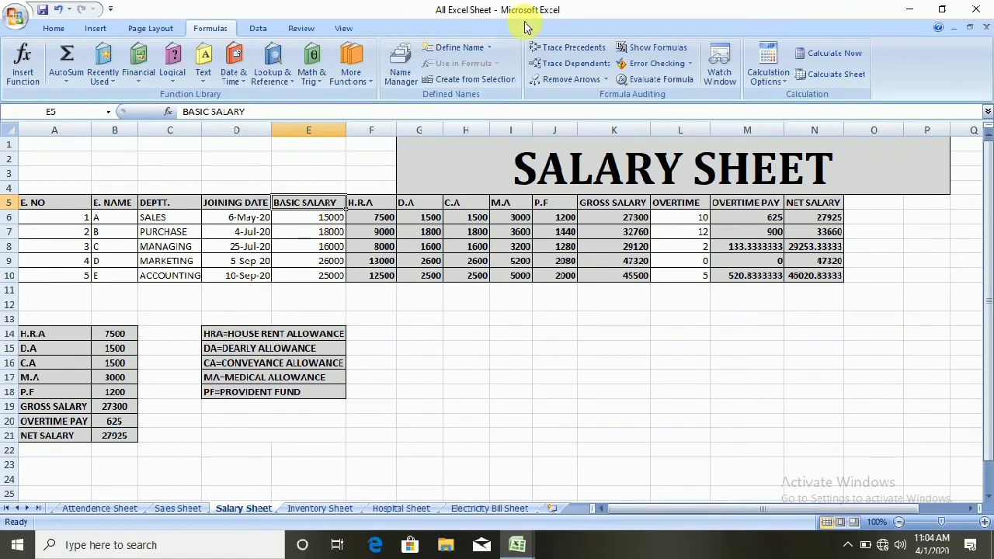
{"action": "left_click", "coordinate": [91, 509]}
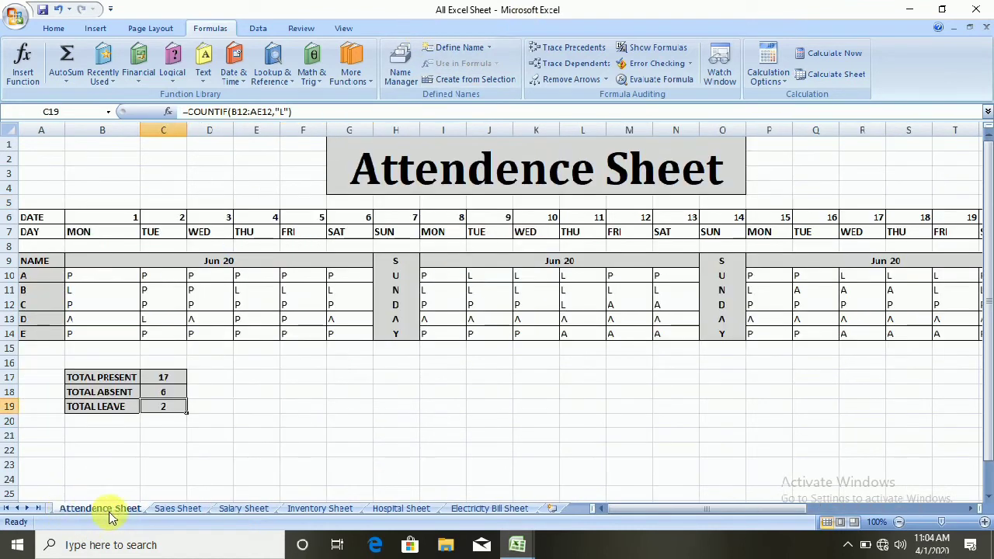
{"action": "left_click", "coordinate": [185, 509]}
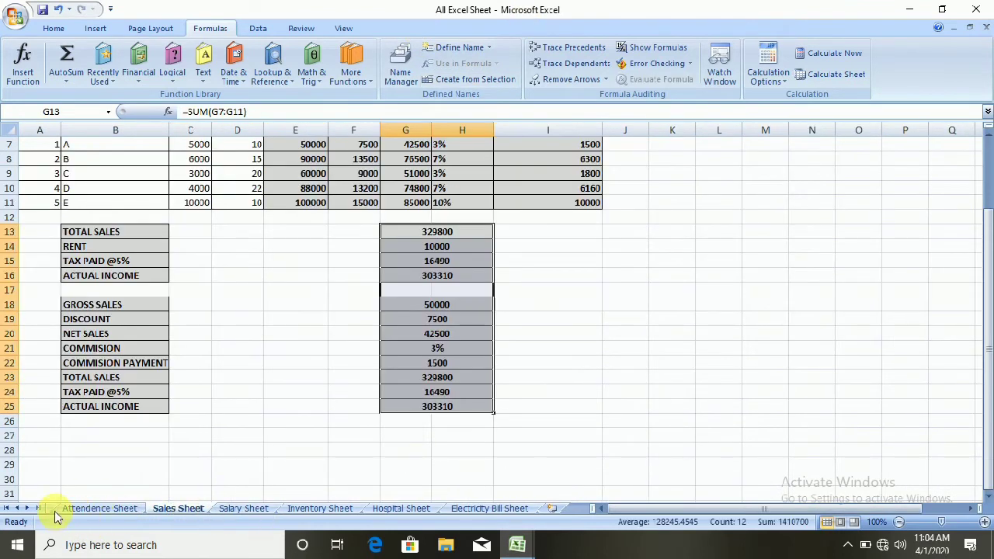
Step: View the Marksheet sheet, then return to Book1 from the taskbar
{"action": "left_click", "coordinate": [17, 508]}
{"action": "left_click", "coordinate": [17, 508]}
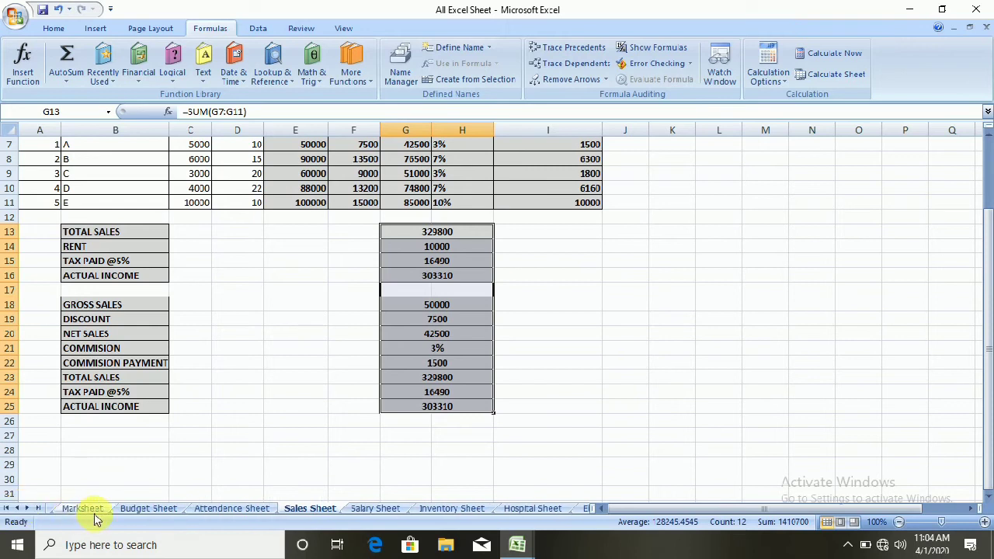
{"action": "left_click", "coordinate": [82, 508]}
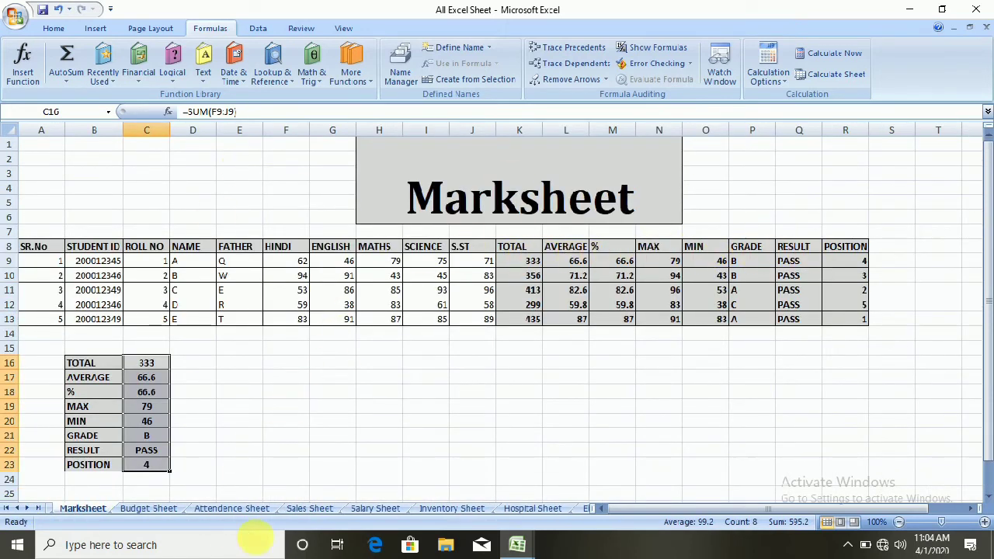
{"action": "left_click", "coordinate": [515, 546]}
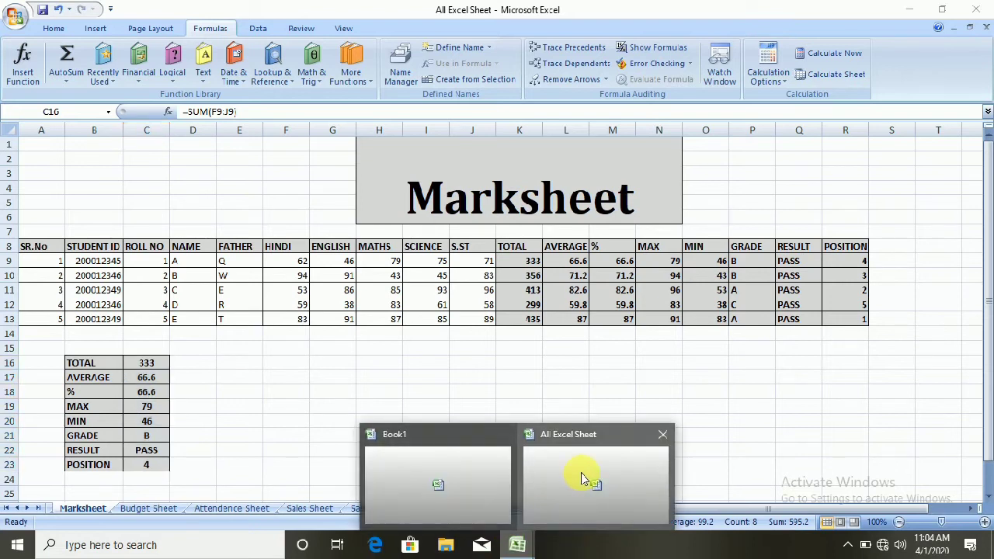
{"action": "left_click", "coordinate": [402, 472]}
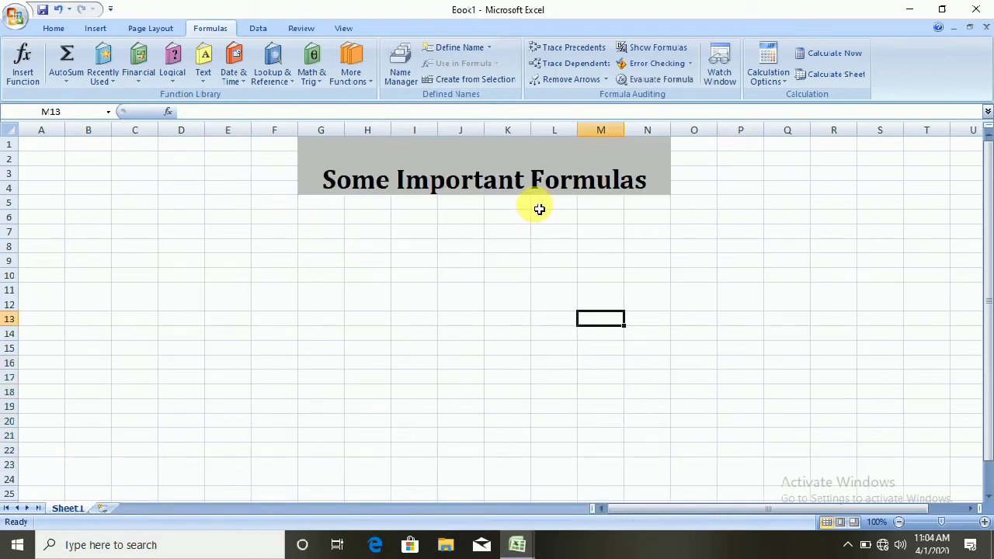
Step: Label cell A6 'Count No'
{"action": "left_click", "coordinate": [66, 80]}
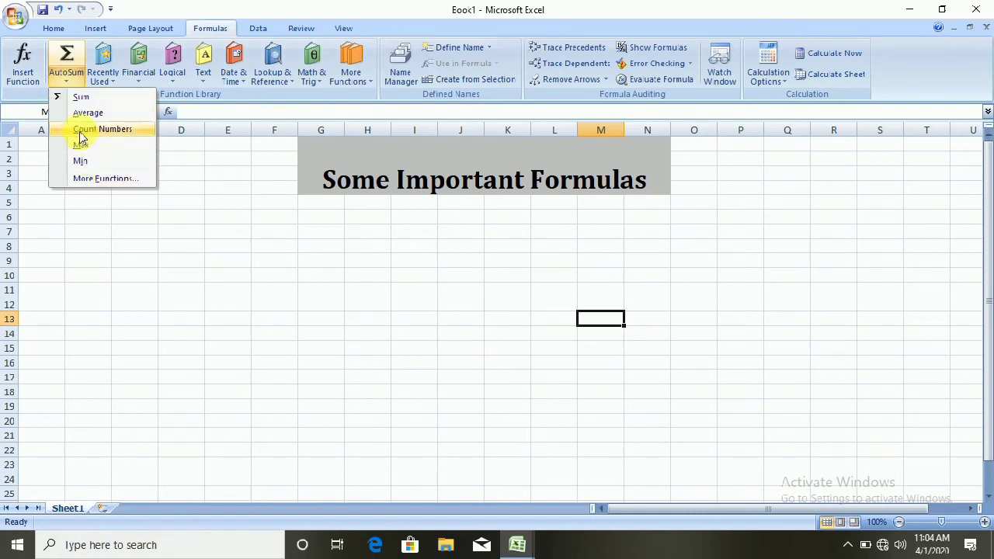
{"action": "left_click", "coordinate": [39, 217]}
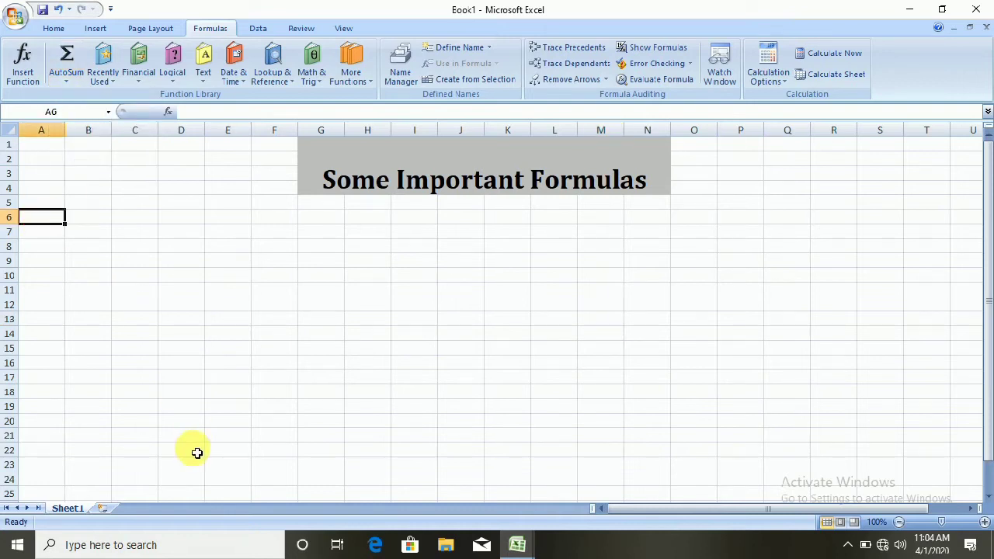
{"action": "type", "text": "Count Nc"}
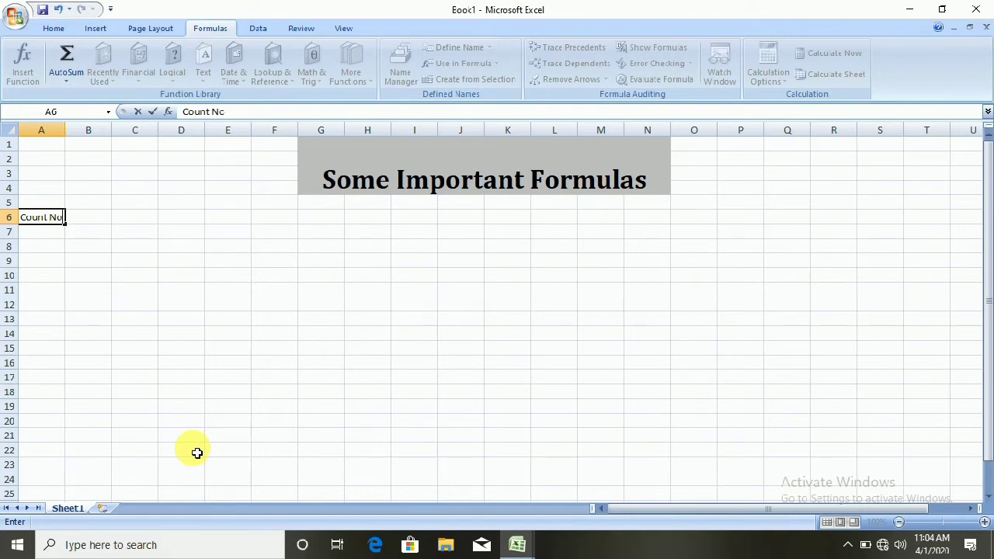
{"action": "key", "text": "Tab"}
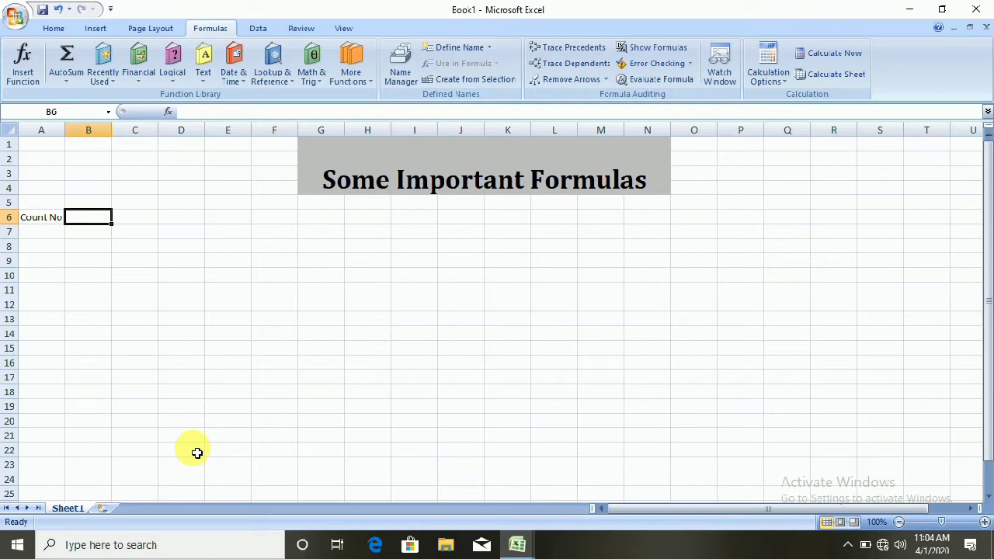
Step: Enter =COUNT(A1:B5) in B6, which currently returns 0
{"action": "type", "text": "="}
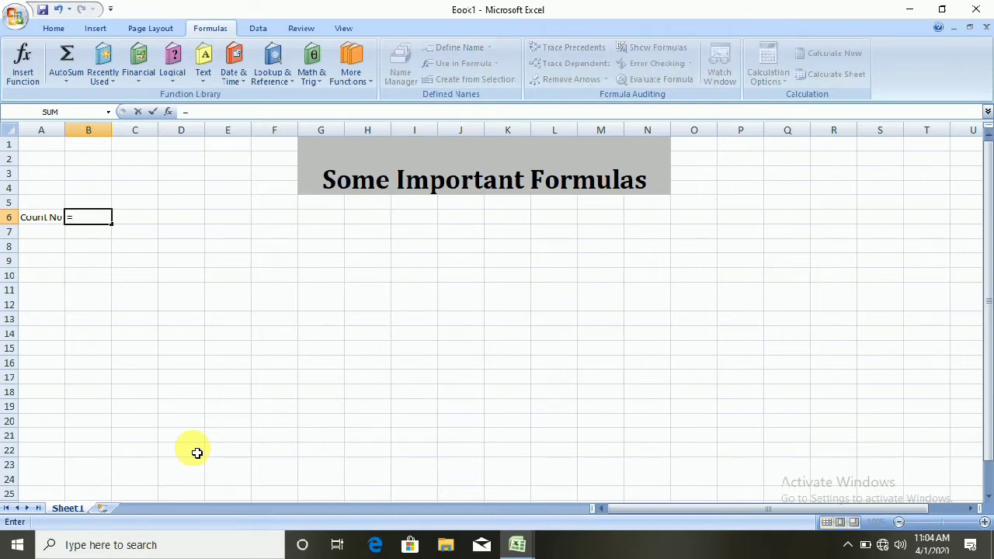
{"action": "type", "text": "Count"}
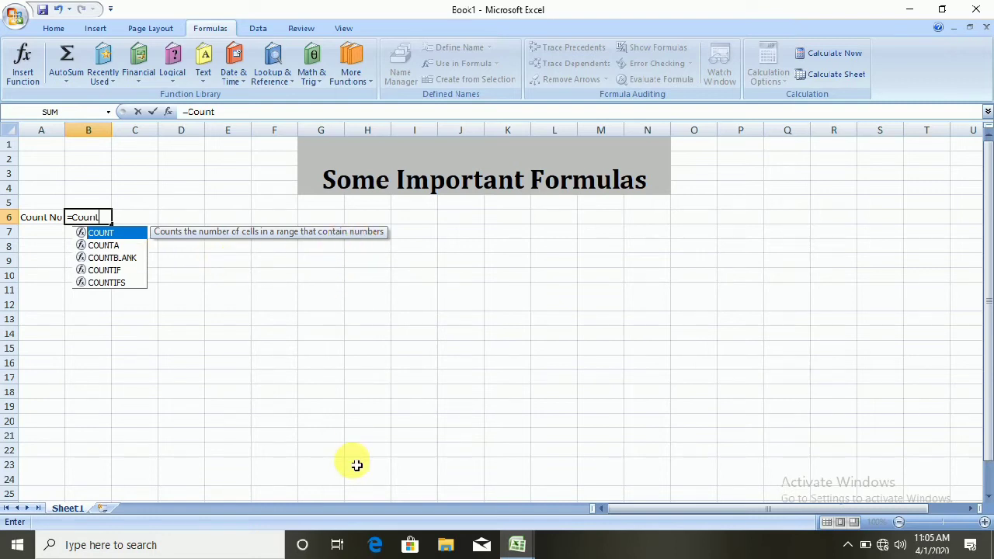
{"action": "key", "text": "Tab"}
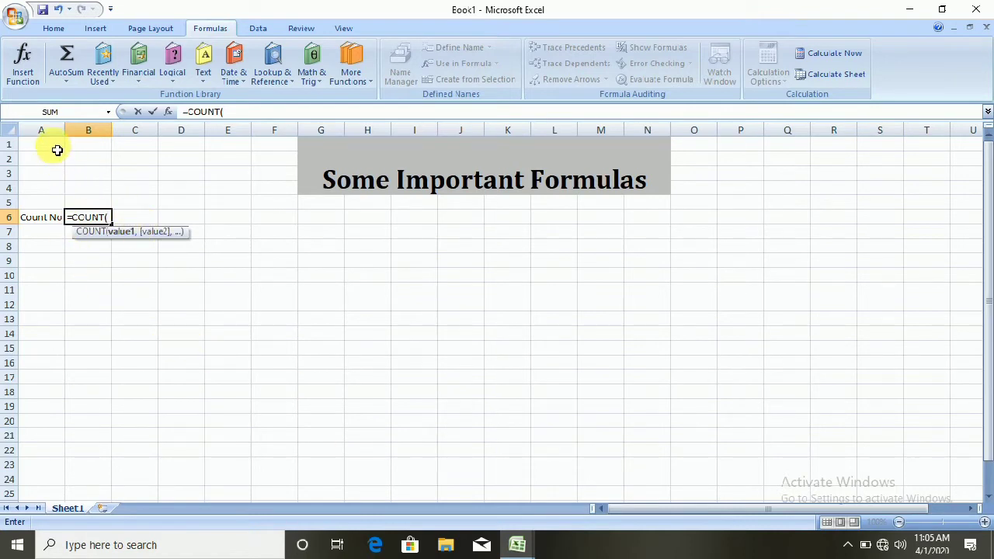
{"action": "mouse_move", "coordinate": [59, 150]}
{"action": "left_mouse_down"}
{"action": "mouse_move", "coordinate": [117, 185]}
{"action": "mouse_move", "coordinate": [114, 200]}
{"action": "left_mouse_up"}
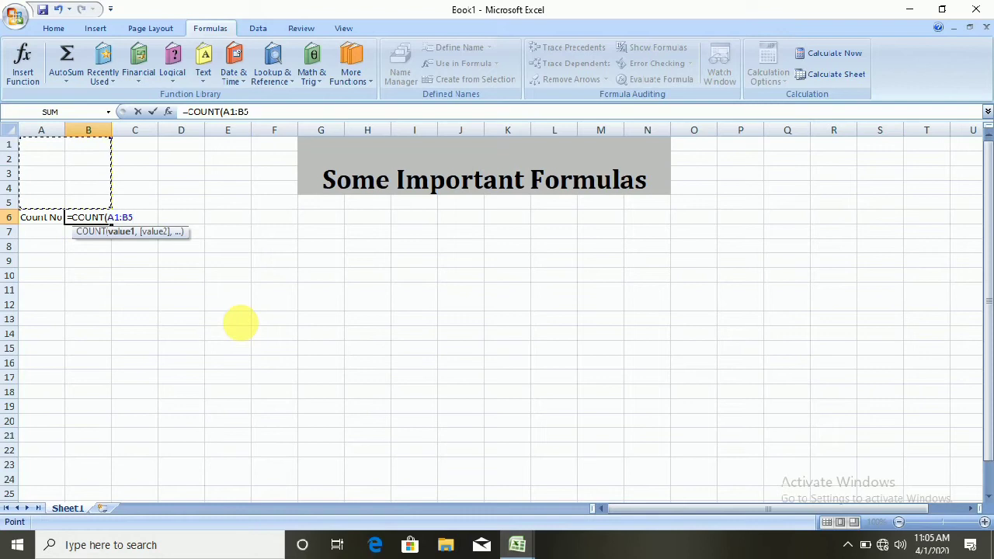
{"action": "type", "text": ")"}
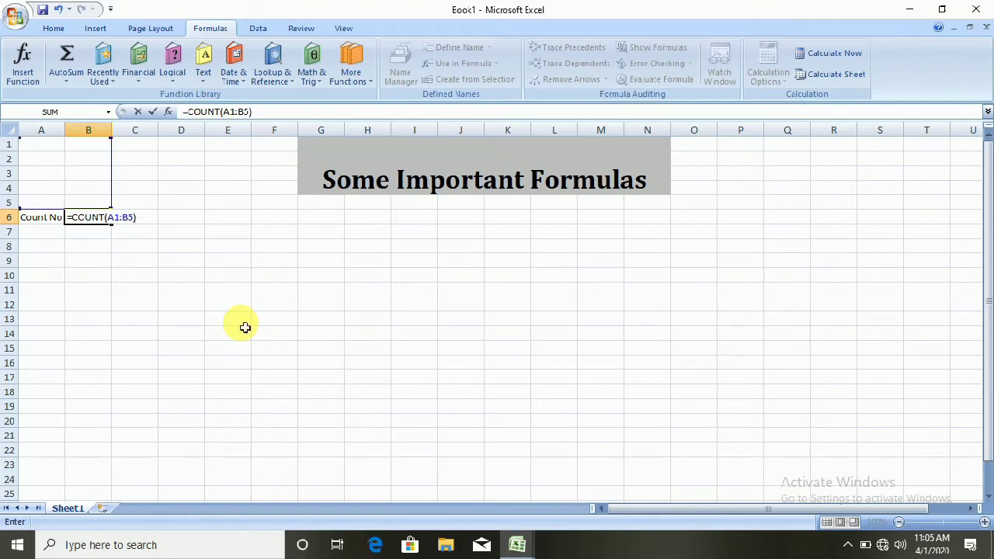
{"action": "key", "text": "Return"}
{"action": "left_click", "coordinate": [60, 146]}
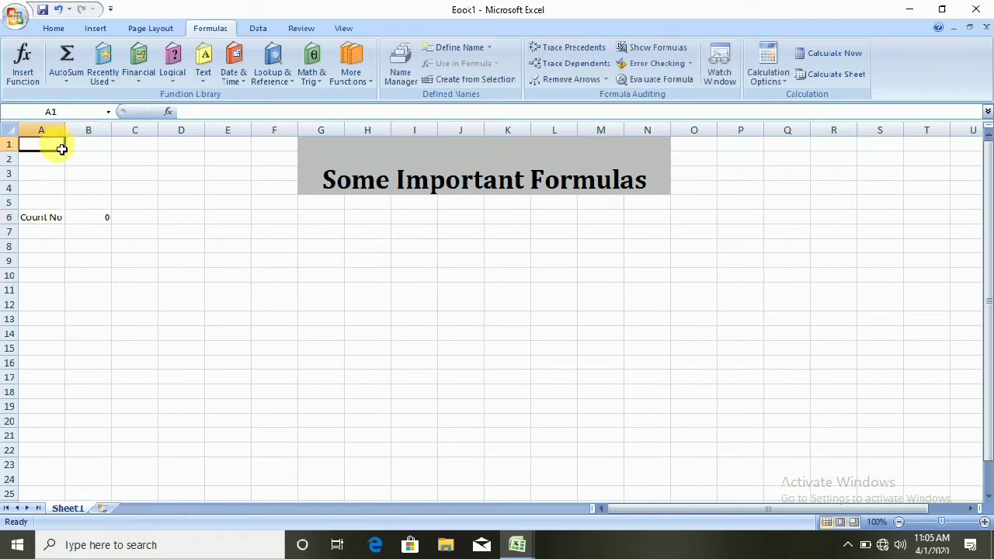
Step: Enter 1, 5 and 7 in A1:A3 so the COUNT in B6 shows 3
{"action": "type", "text": "1"}
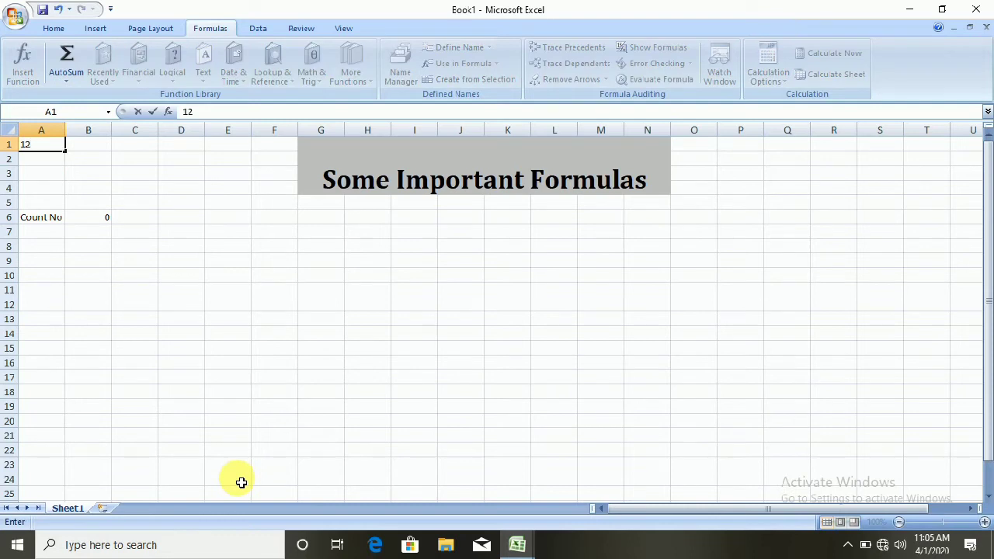
{"action": "key", "text": "Return"}
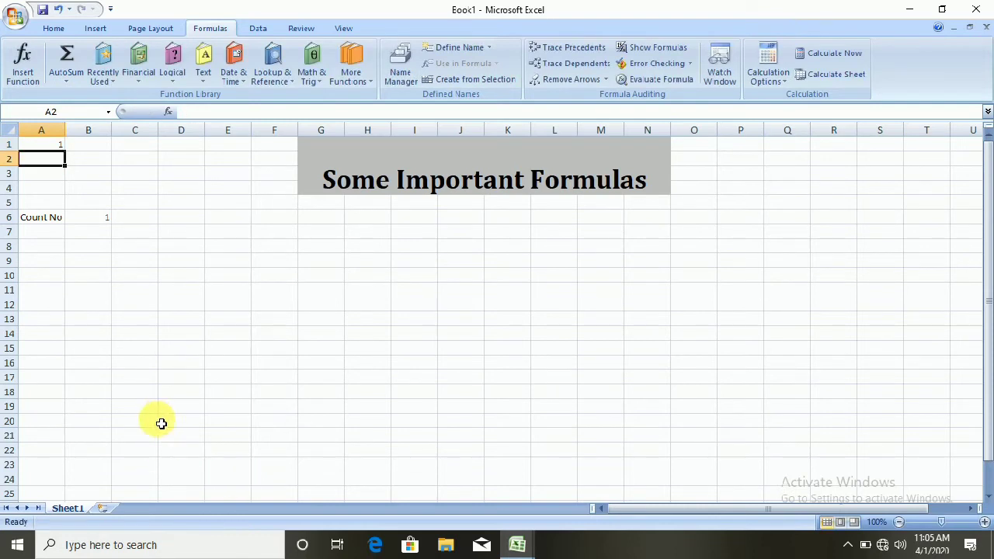
{"action": "type", "text": "5"}
{"action": "key", "text": "Return"}
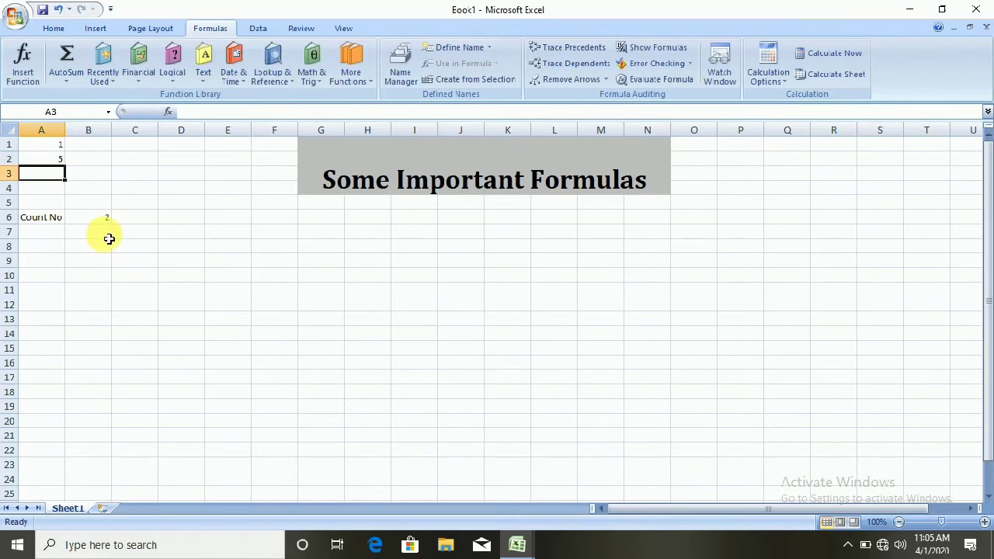
{"action": "type", "text": "757"}
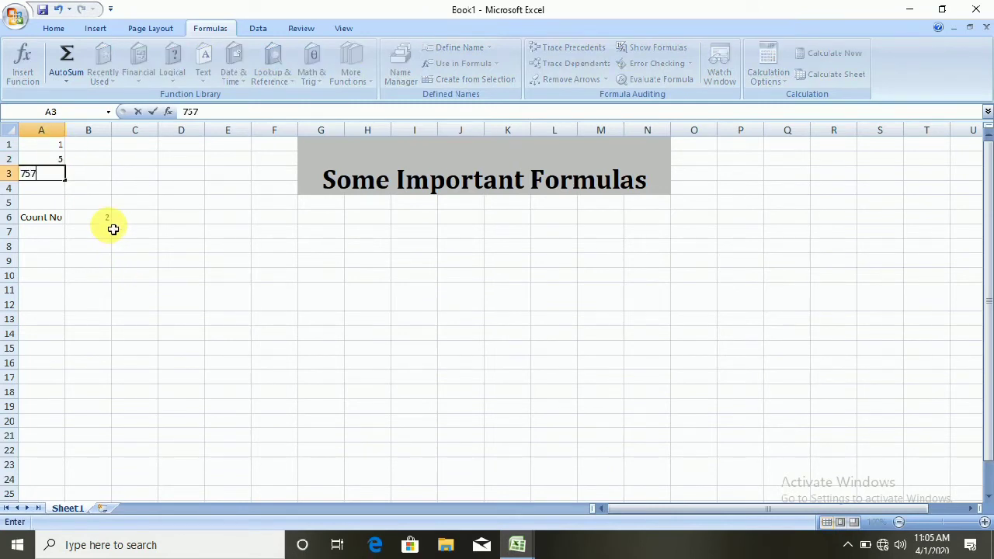
{"action": "key", "text": "Return"}
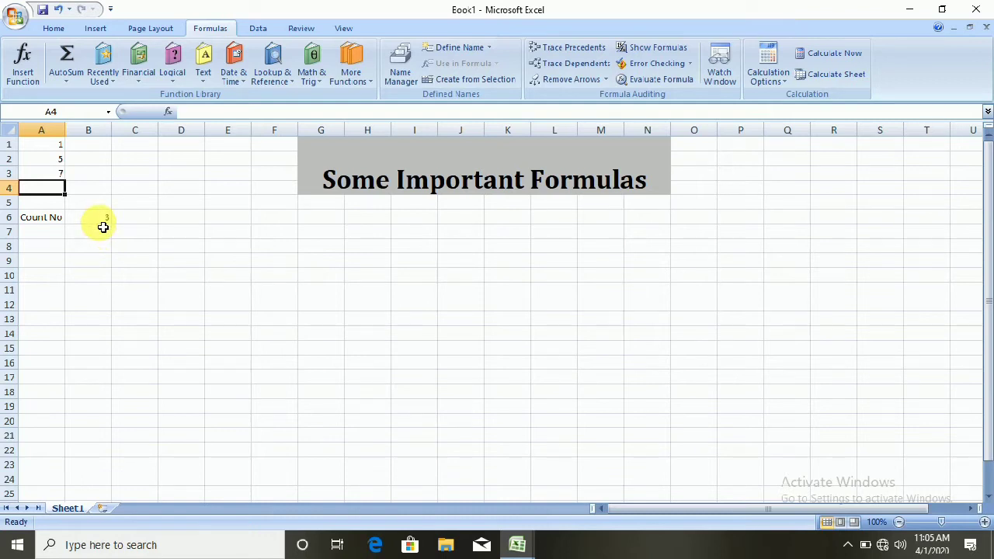
{"action": "left_click", "coordinate": [61, 80]}
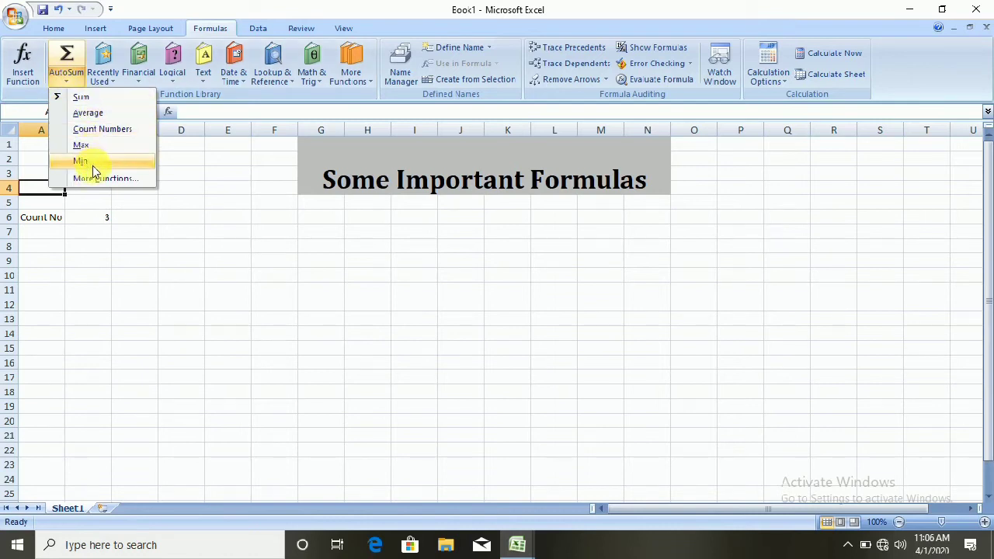
Step: Switch to All Excel Sheet and inspect the total and average formulas in K9 and L9
{"action": "left_click", "coordinate": [446, 549]}
{"action": "mouse_move", "coordinate": [516, 545]}
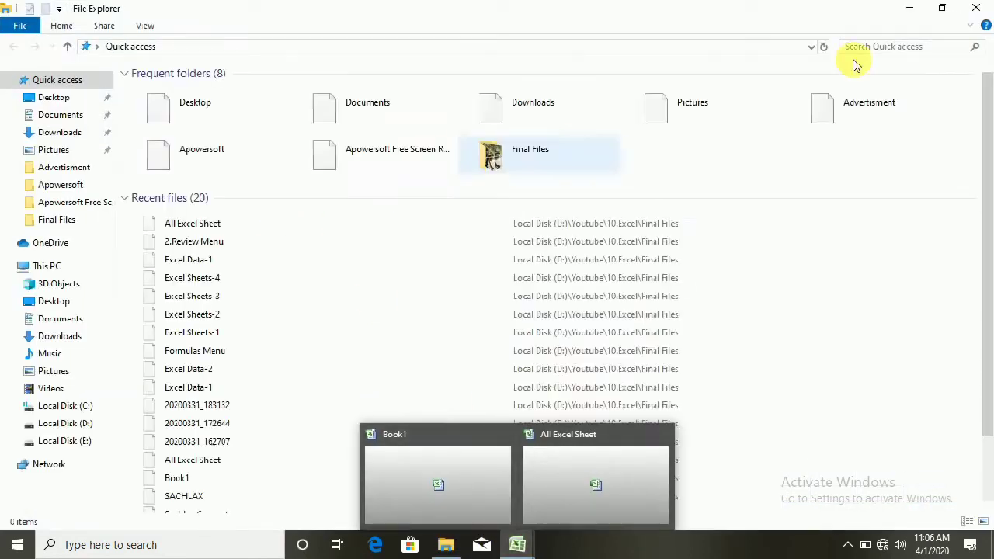
{"action": "left_click", "coordinate": [976, 9]}
{"action": "left_click", "coordinate": [559, 483]}
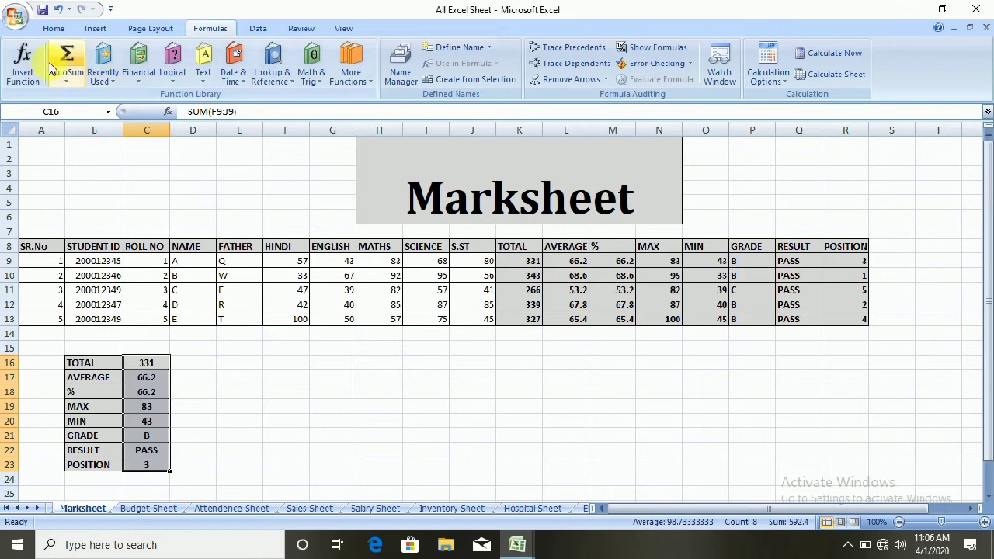
{"action": "left_click", "coordinate": [66, 81]}
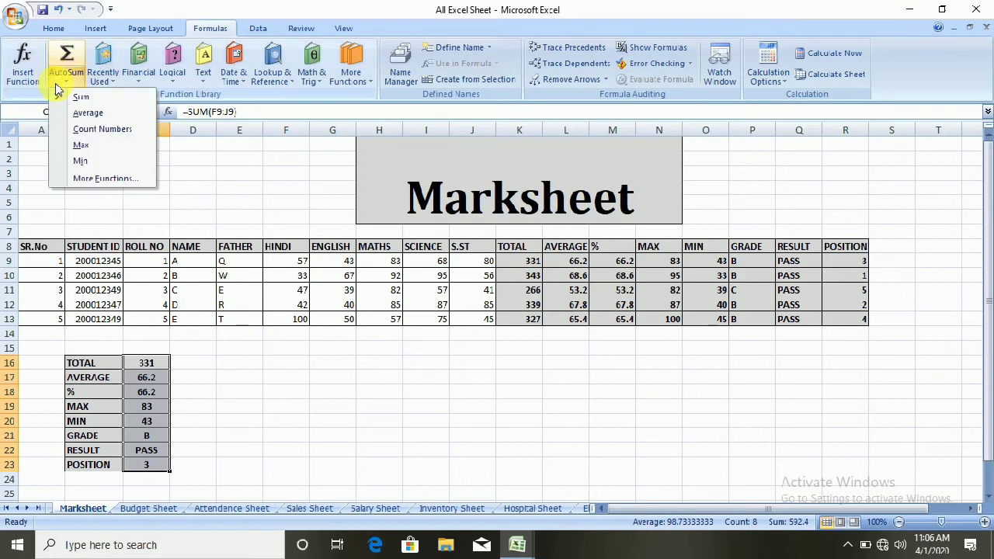
{"action": "left_click", "coordinate": [513, 264]}
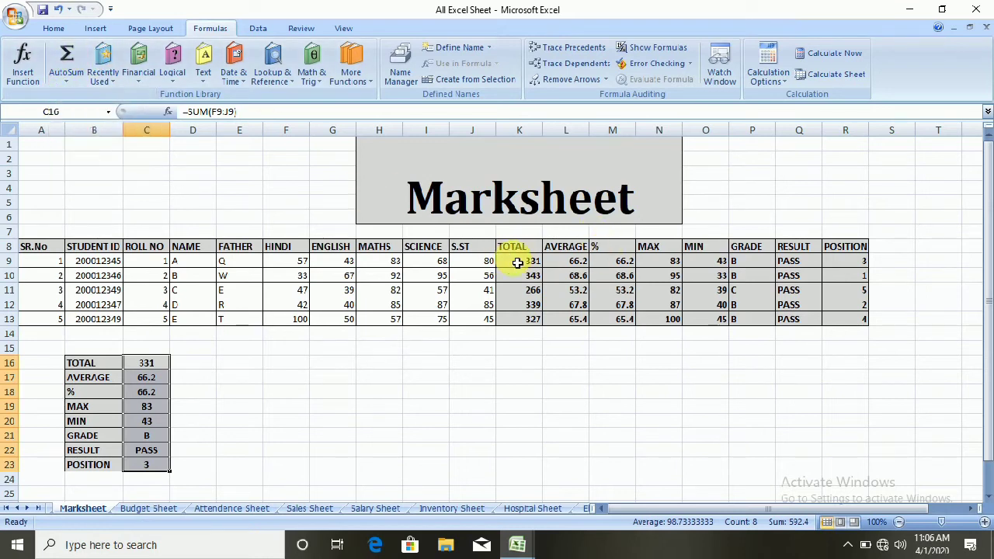
{"action": "left_click", "coordinate": [519, 261]}
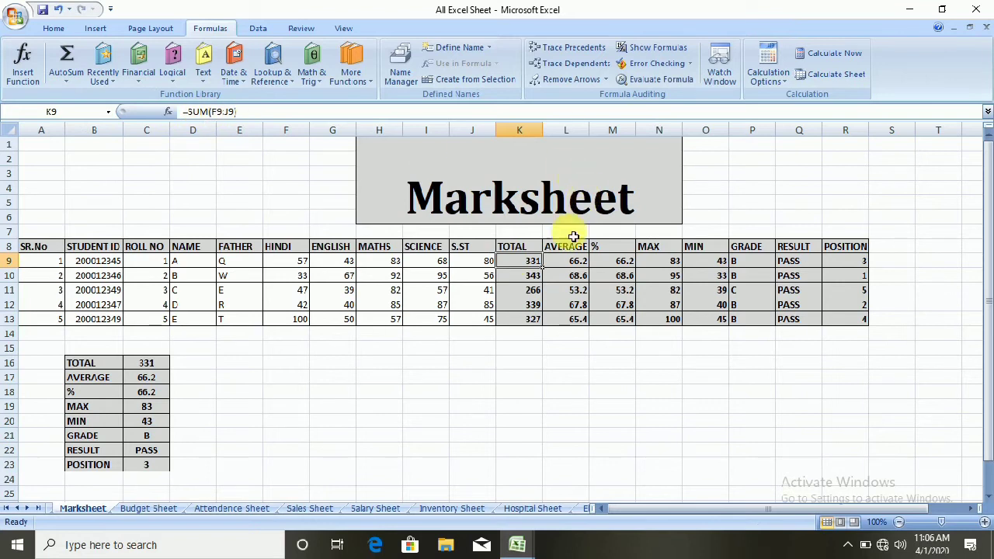
{"action": "left_click", "coordinate": [572, 261]}
{"action": "left_click", "coordinate": [67, 82]}
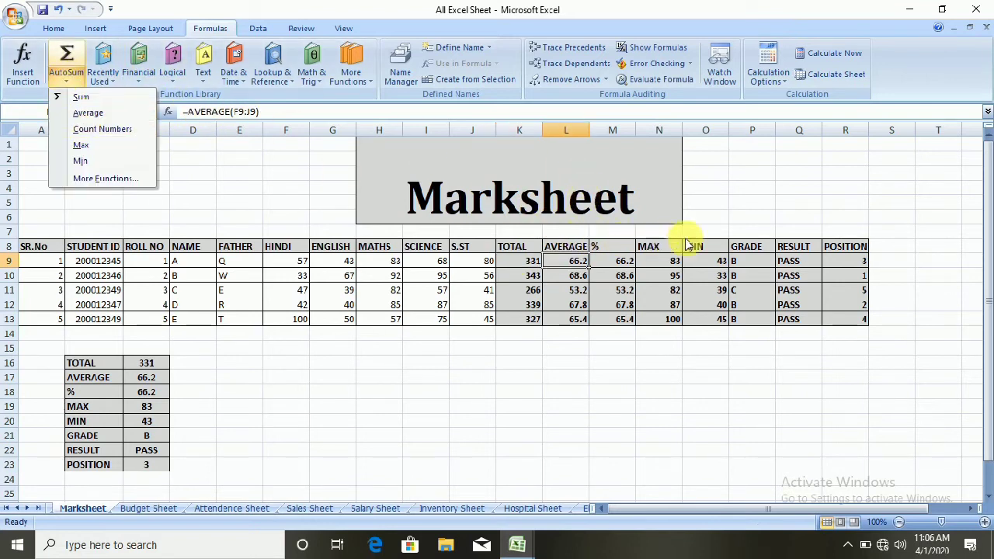
{"action": "left_click", "coordinate": [511, 393]}
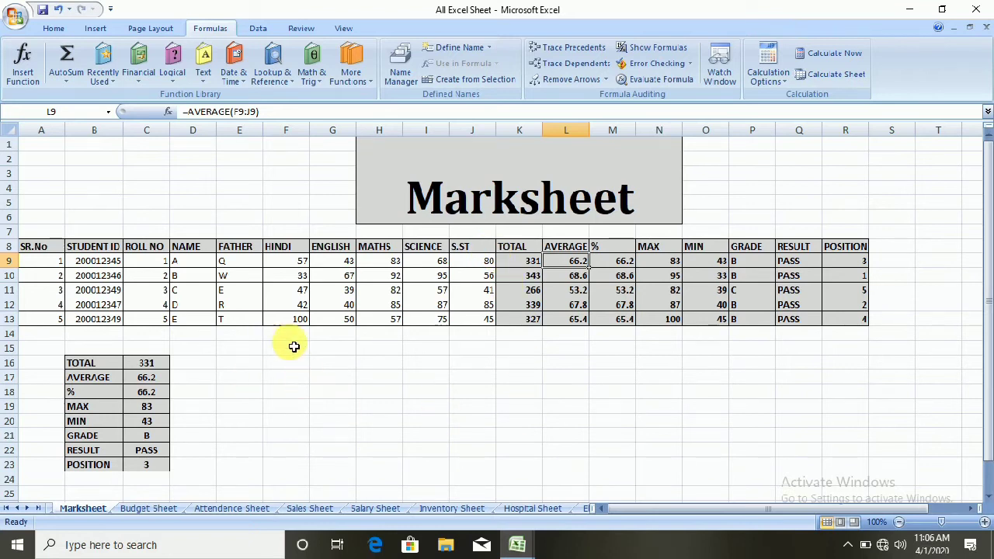
Step: Inspect the grade and result formulas in P9 and Q9, then open the Voting Sheet
{"action": "left_click", "coordinate": [66, 81]}
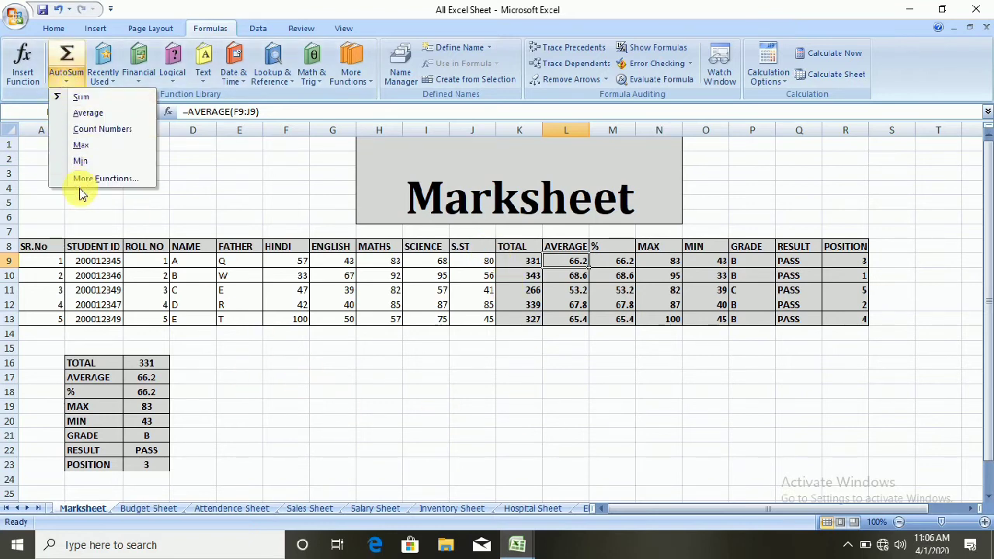
{"action": "left_click", "coordinate": [106, 77]}
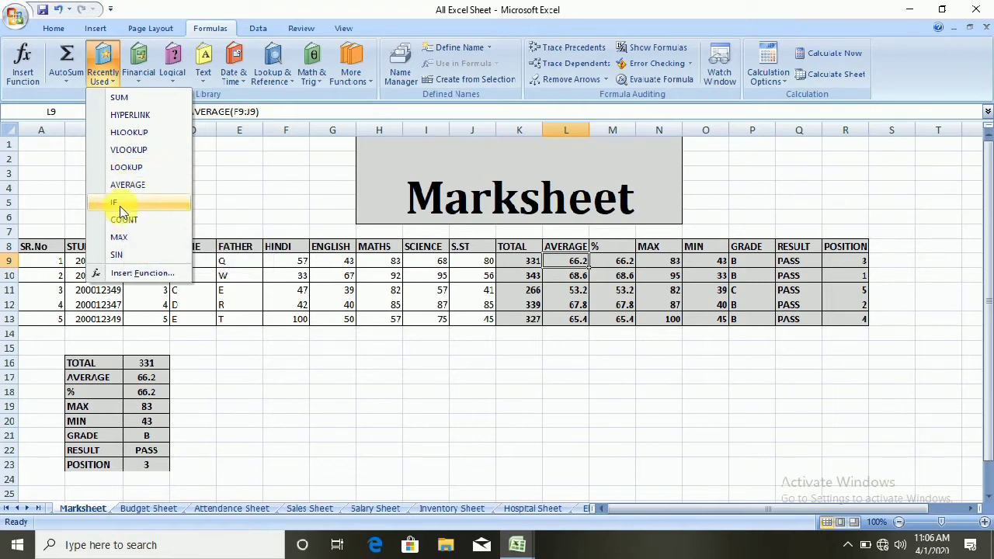
{"action": "left_click", "coordinate": [747, 256]}
{"action": "left_click", "coordinate": [752, 261]}
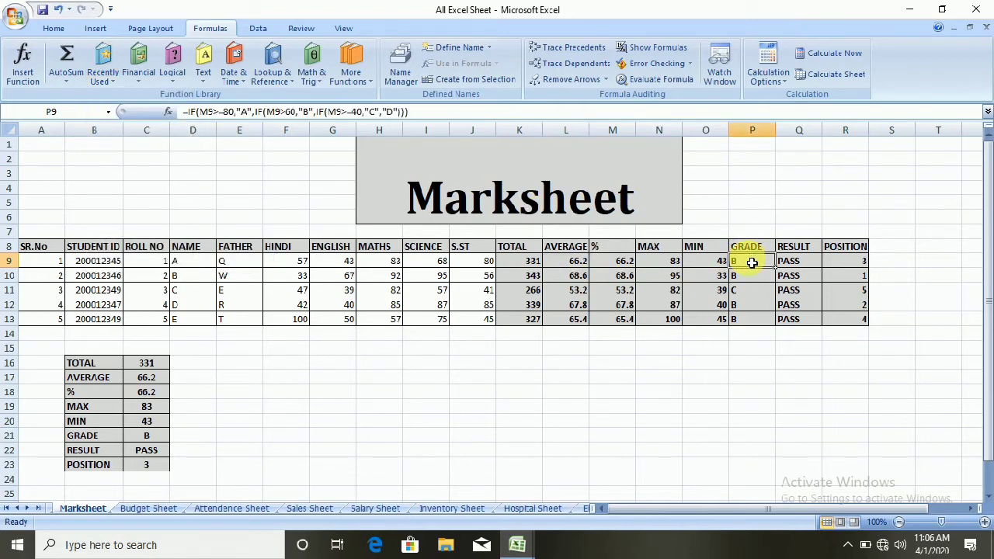
{"action": "left_click", "coordinate": [812, 262]}
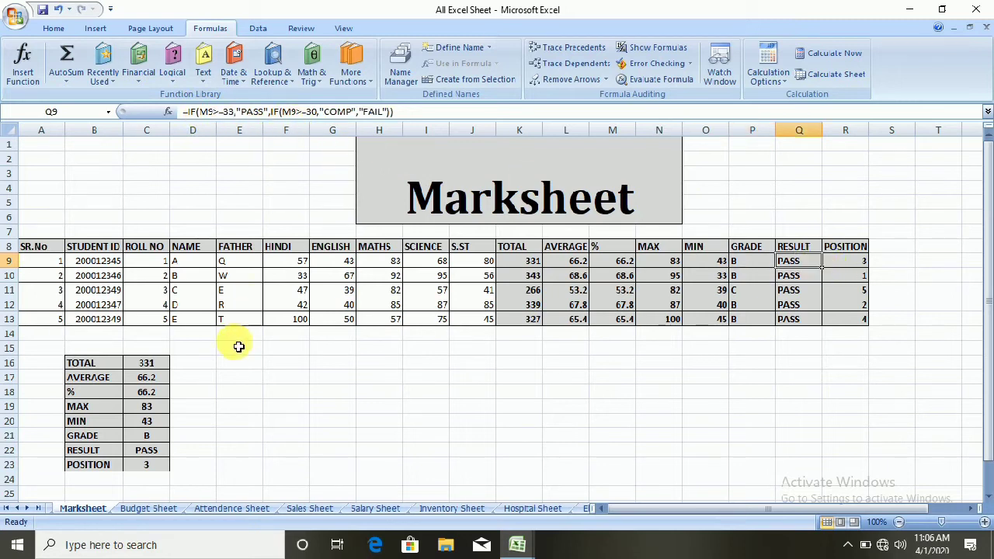
{"action": "left_click", "coordinate": [11, 511]}
{"action": "left_click", "coordinate": [74, 508]}
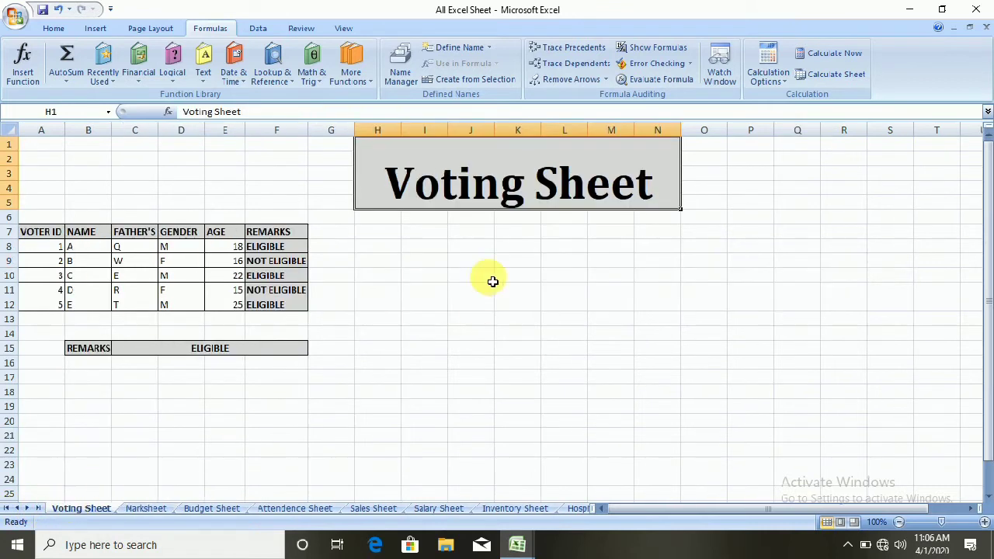
Step: Check F8's eligibility formula and browse the Recently Used, Financial and Text function lists
{"action": "left_click", "coordinate": [283, 247]}
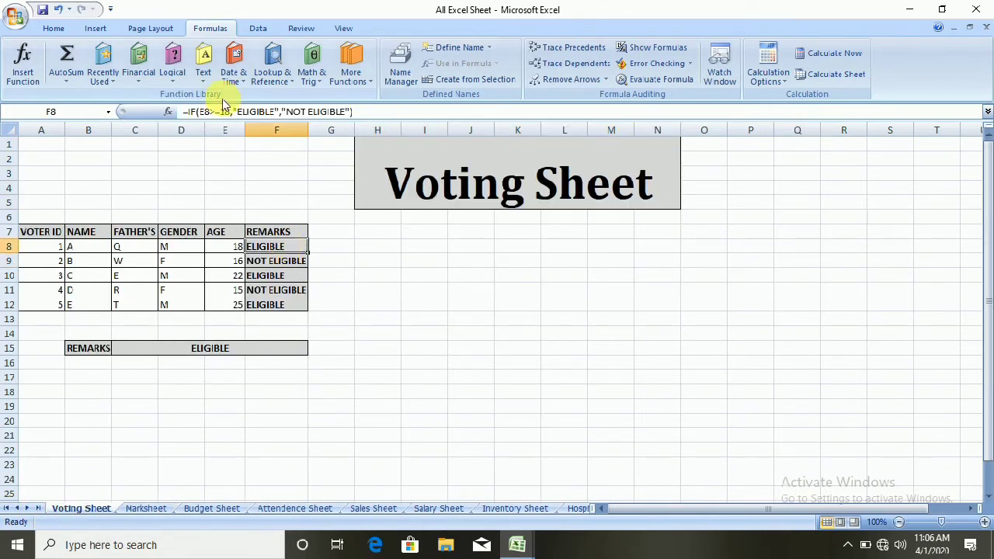
{"action": "left_click", "coordinate": [102, 76]}
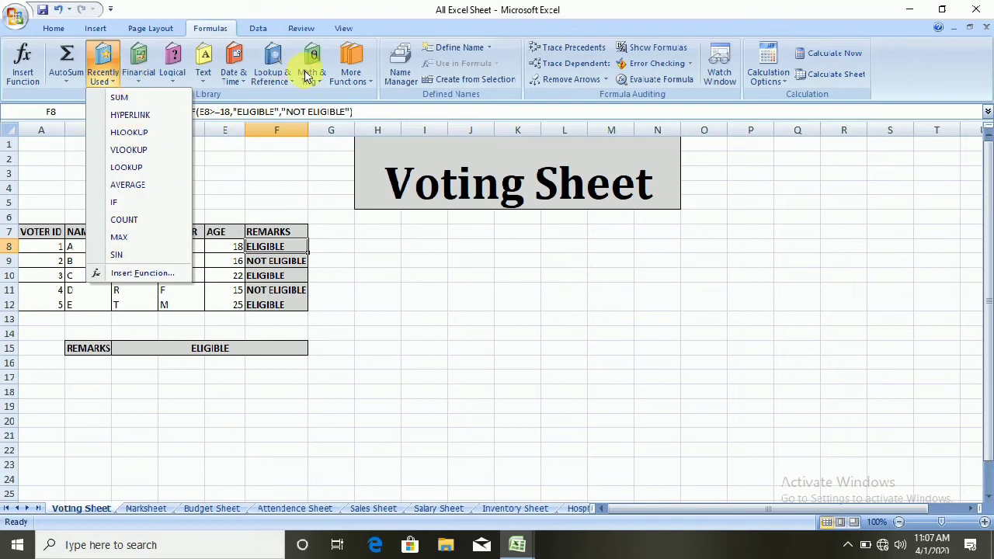
{"action": "left_click", "coordinate": [140, 78]}
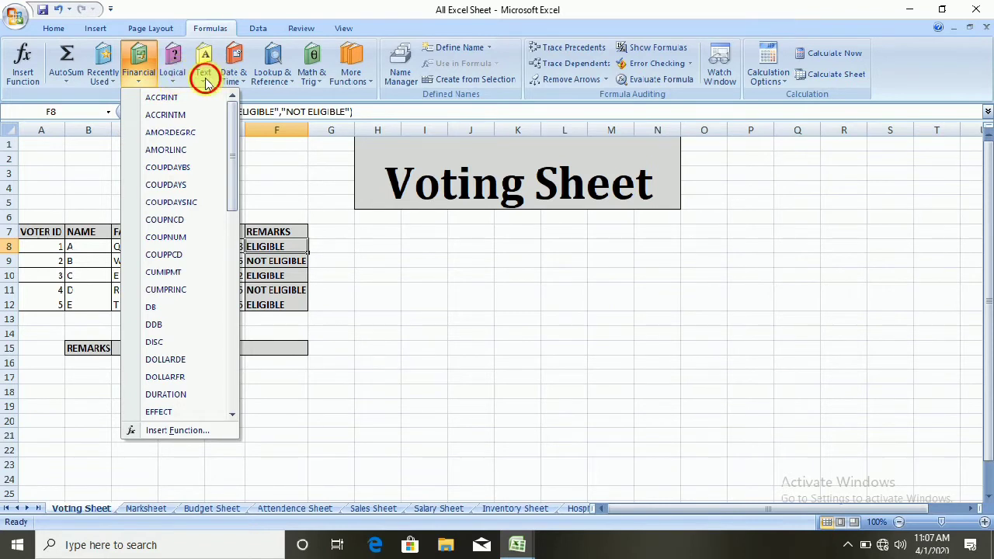
{"action": "left_click", "coordinate": [204, 78]}
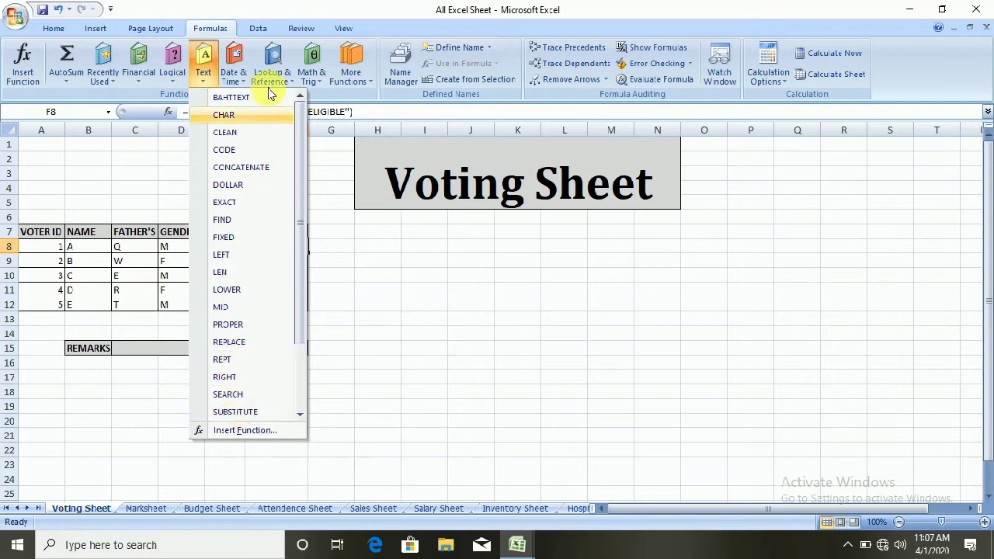
Step: Browse the Date & Time, Lookup & Reference and Math & Trig function lists
{"action": "left_click", "coordinate": [233, 77]}
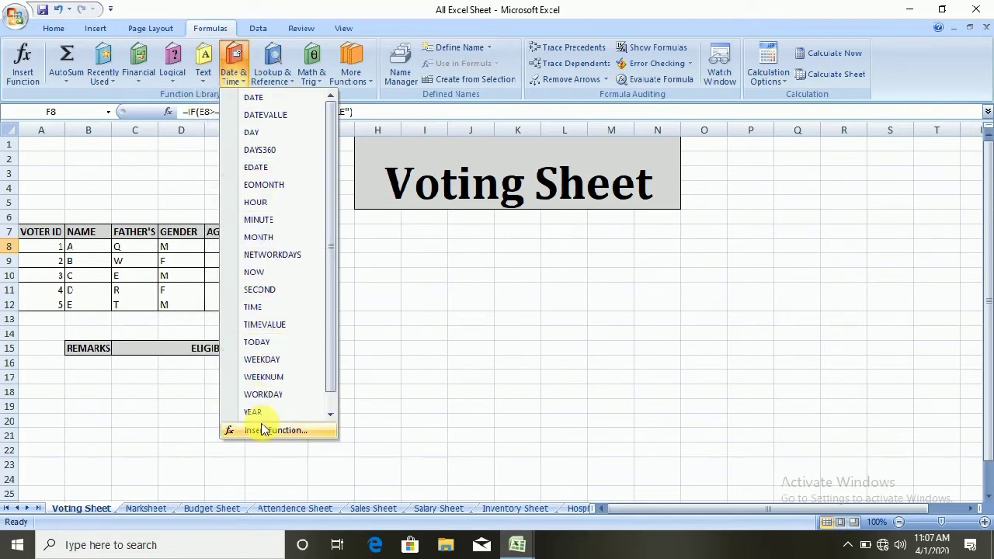
{"action": "left_click", "coordinate": [272, 77]}
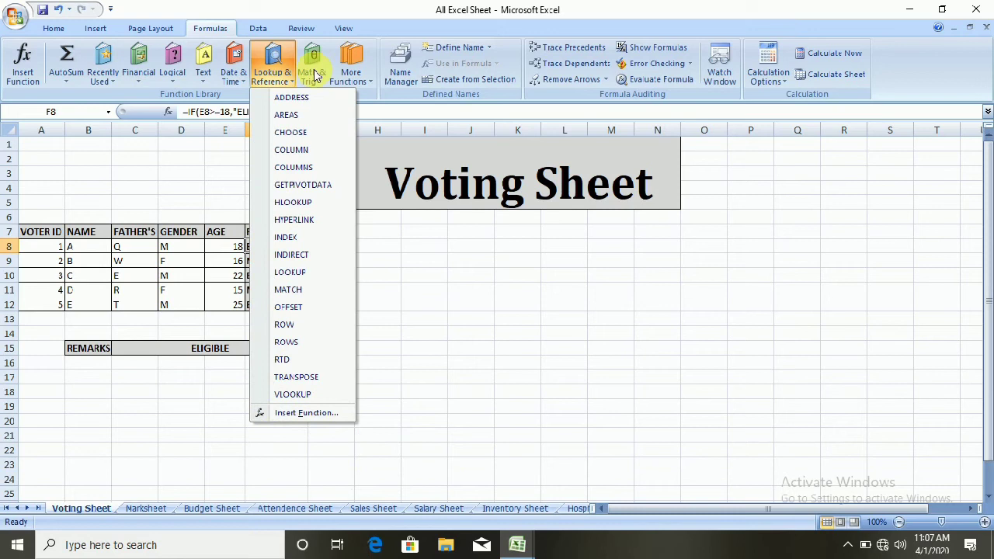
{"action": "left_click", "coordinate": [288, 77]}
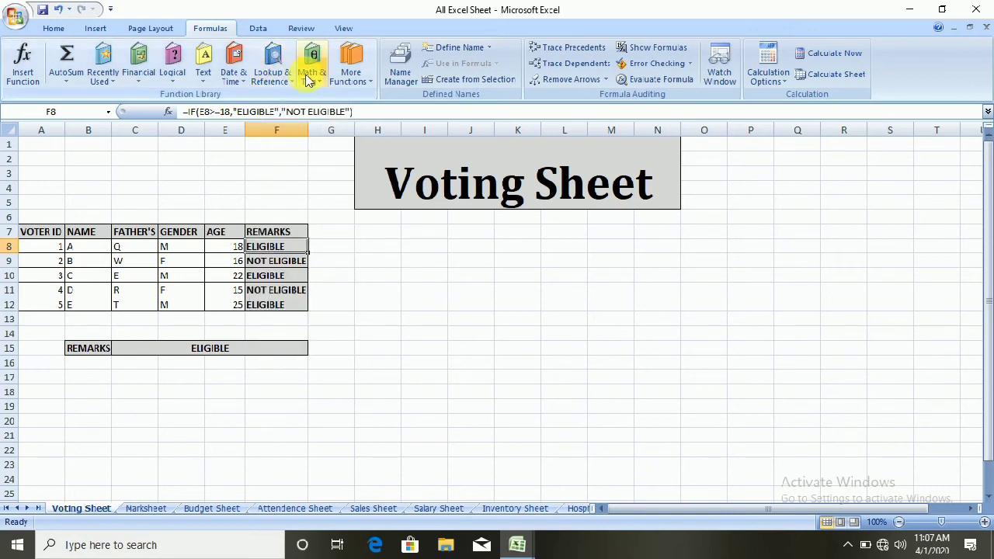
{"action": "left_click", "coordinate": [311, 71]}
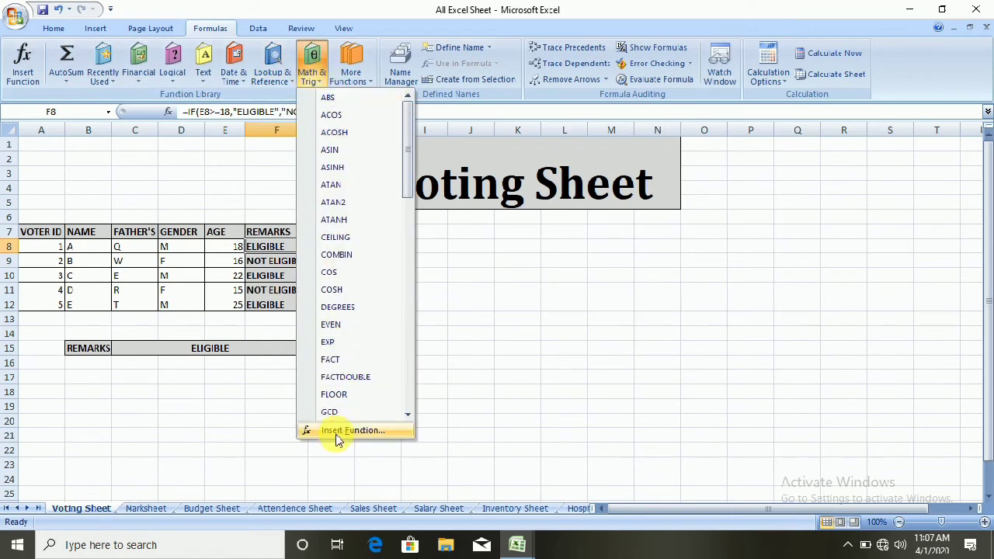
{"action": "left_click", "coordinate": [354, 81]}
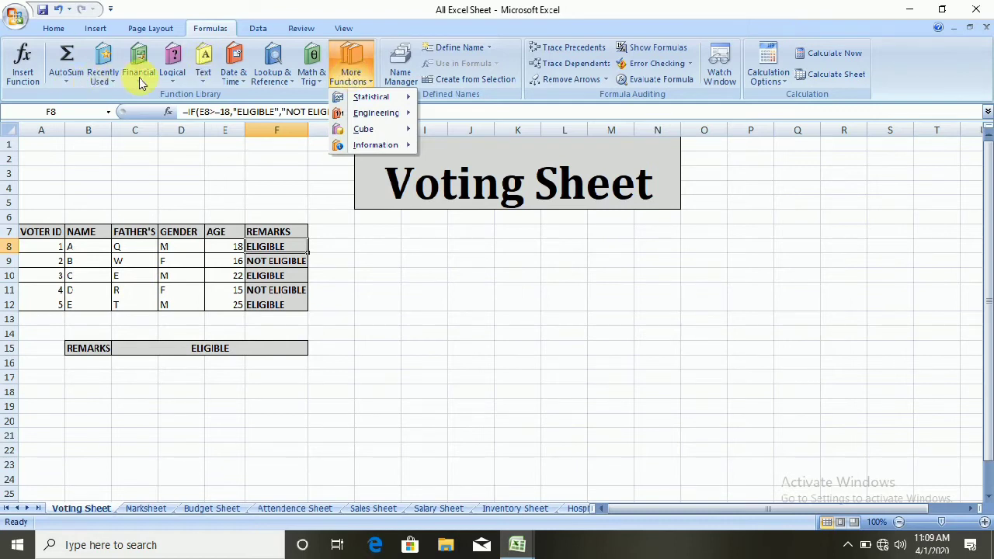
Step: Show the Logical function list with AND, FALSE, IF, IFERROR, NOT, OR and TRUE
{"action": "left_click", "coordinate": [172, 73]}
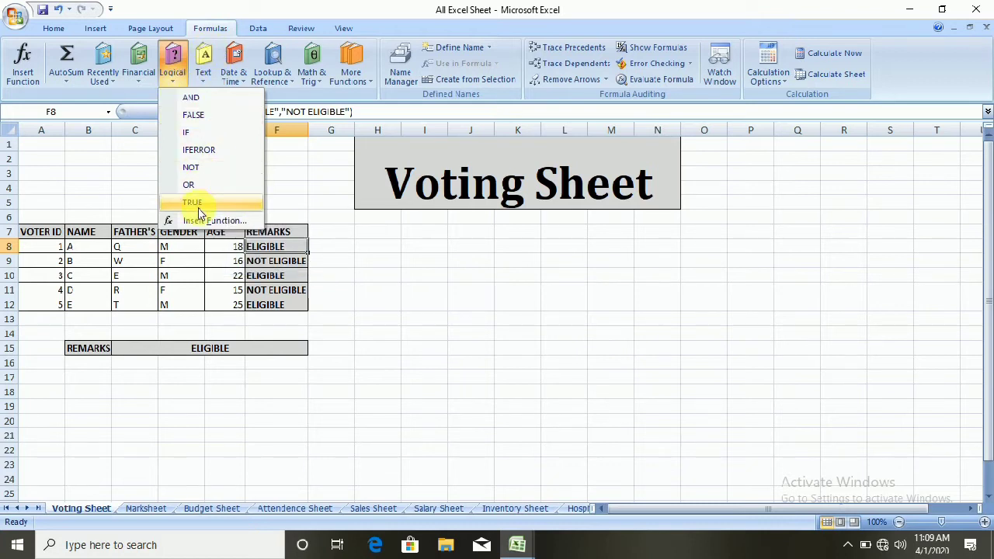
Step: Check the Text functions list, then bring the Book1 workbook back to the front
{"action": "left_click", "coordinate": [201, 84]}
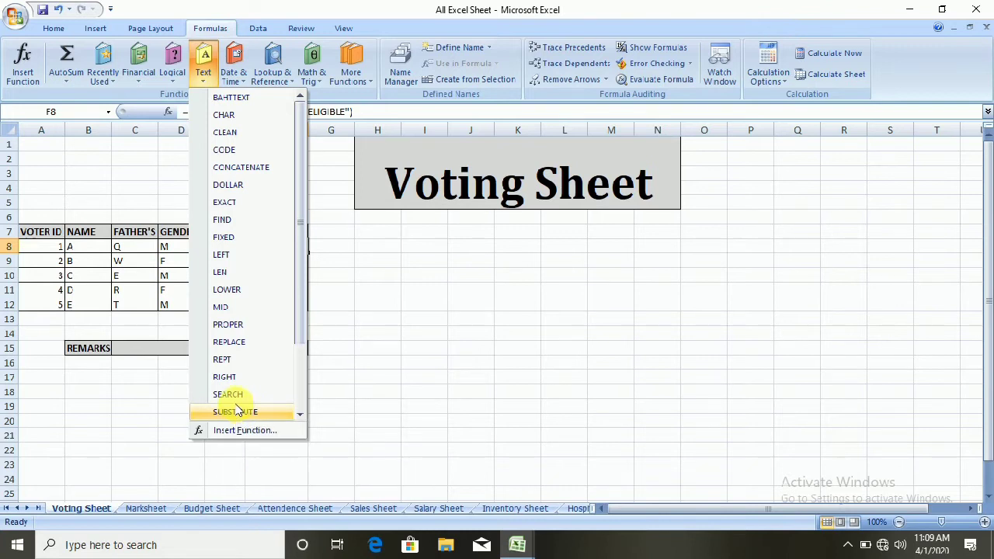
{"action": "left_click", "coordinate": [516, 544]}
{"action": "left_click", "coordinate": [431, 477]}
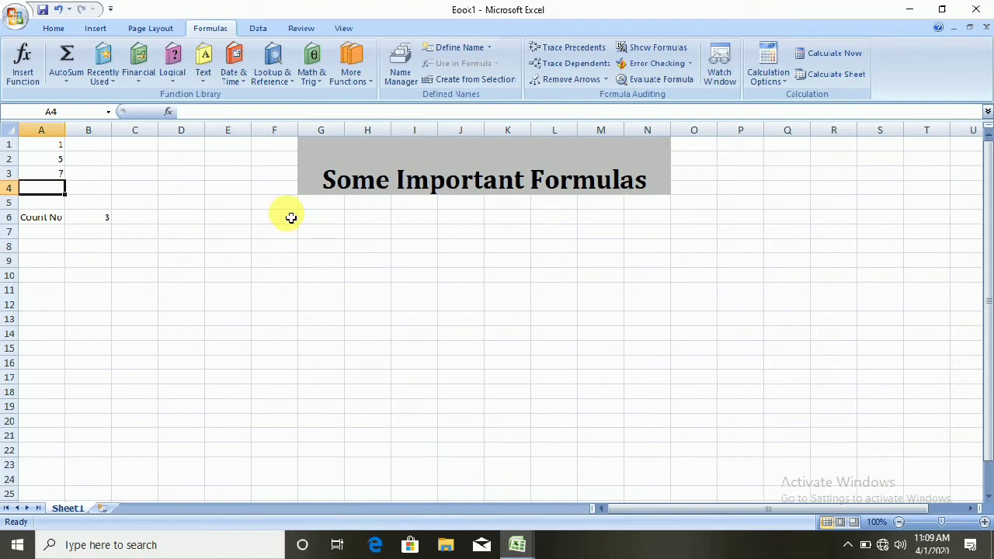
Step: Browse the Text functions list and enter the label Bahttext in A7
{"action": "left_click", "coordinate": [200, 76]}
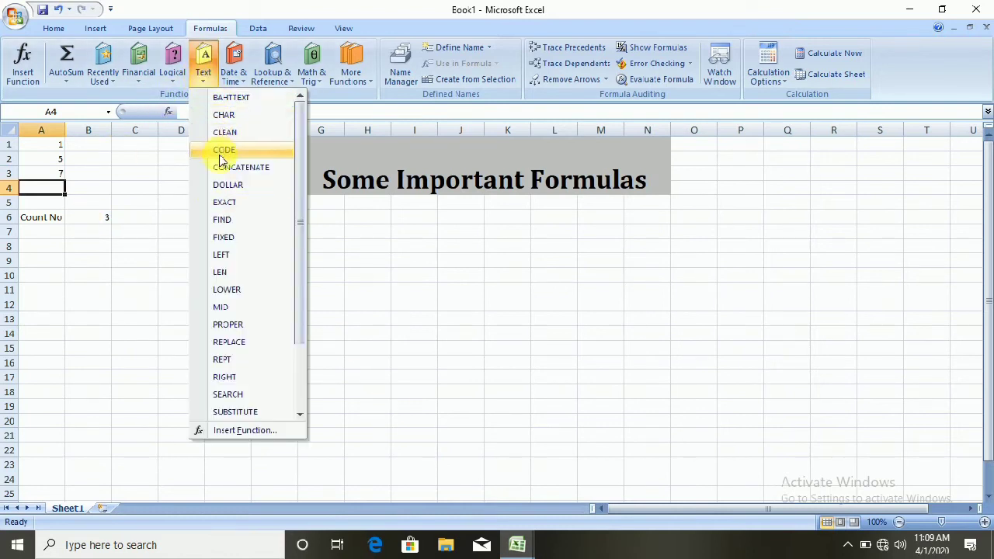
{"action": "left_click", "coordinate": [48, 236]}
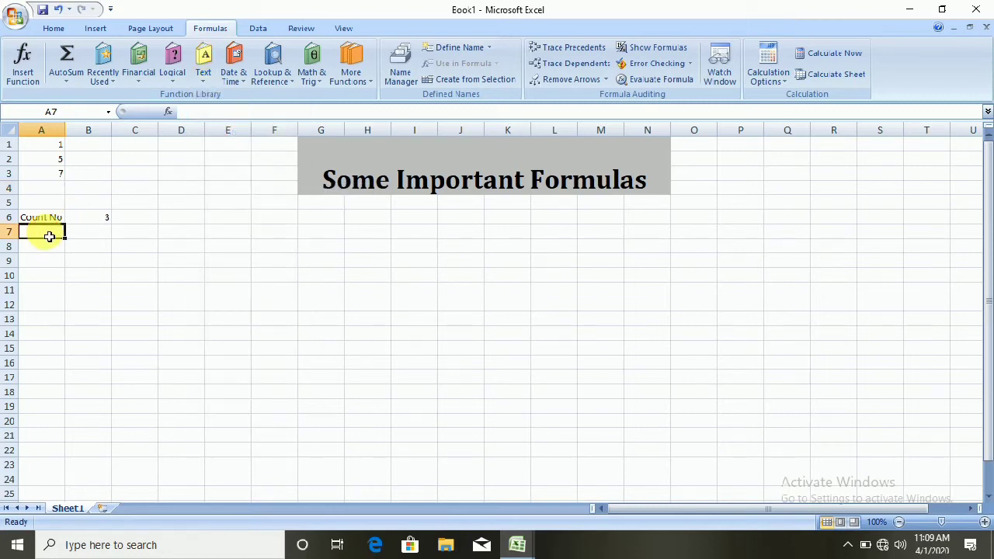
{"action": "type", "text": "Baht"}
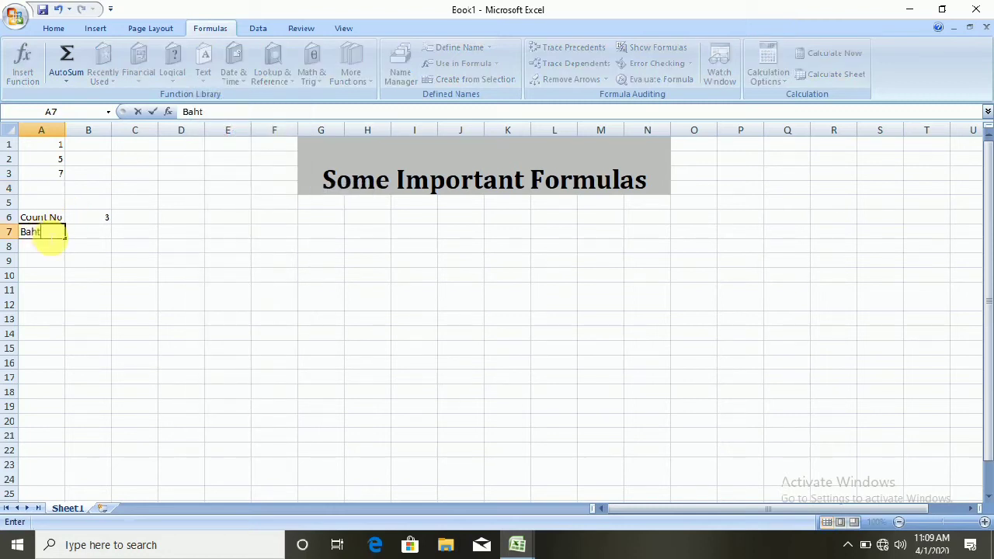
{"action": "type", "text": "text"}
{"action": "key", "text": "Return"}
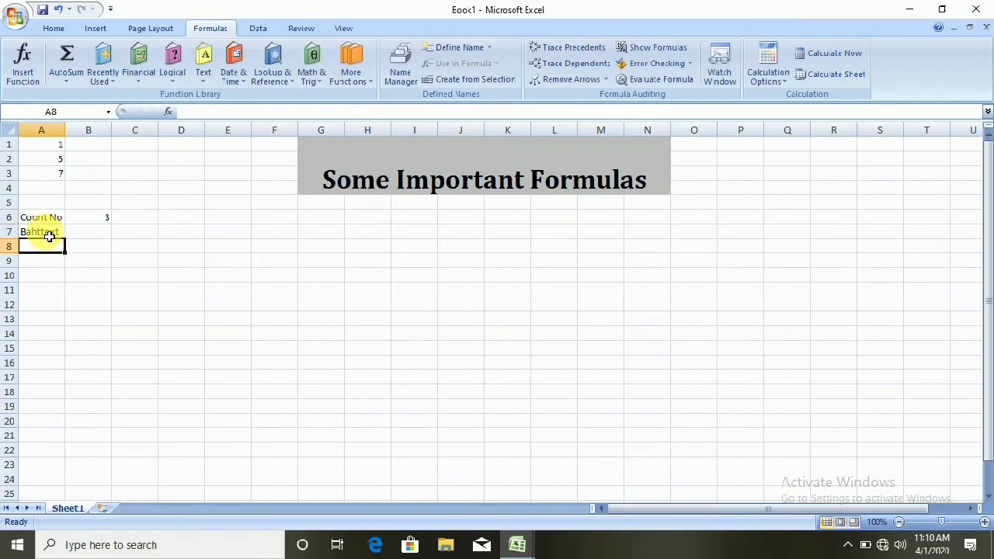
Step: List Char, Code and Clean in A8:A10
{"action": "type", "text": "c"}
{"action": "key", "text": "BackSpace"}
{"action": "key", "text": "BackSpace"}
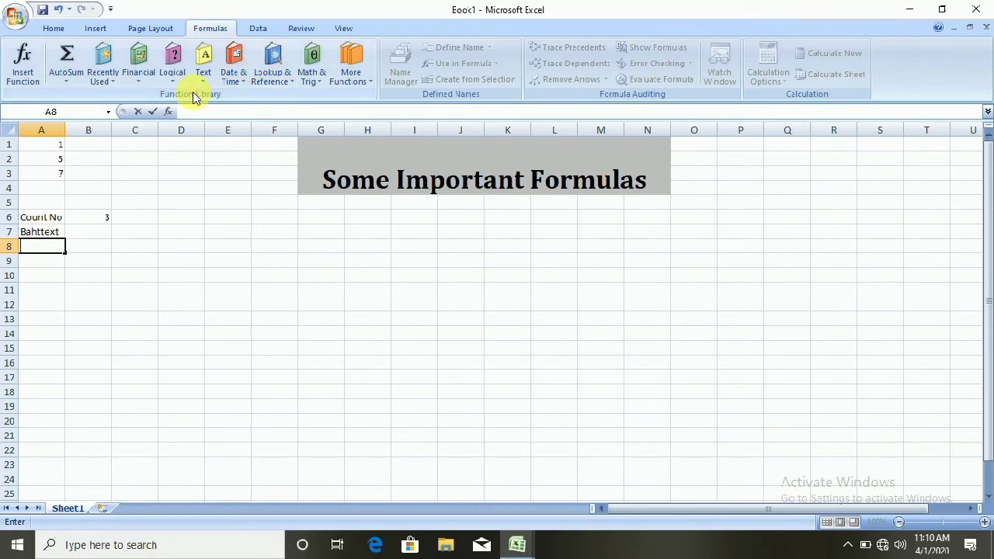
{"action": "left_click", "coordinate": [204, 66]}
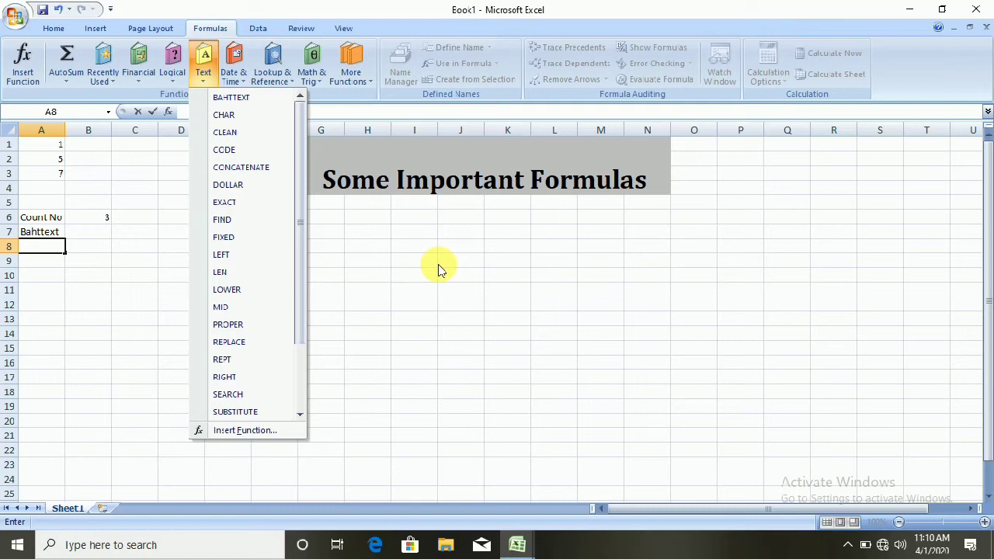
{"action": "left_click", "coordinate": [47, 247]}
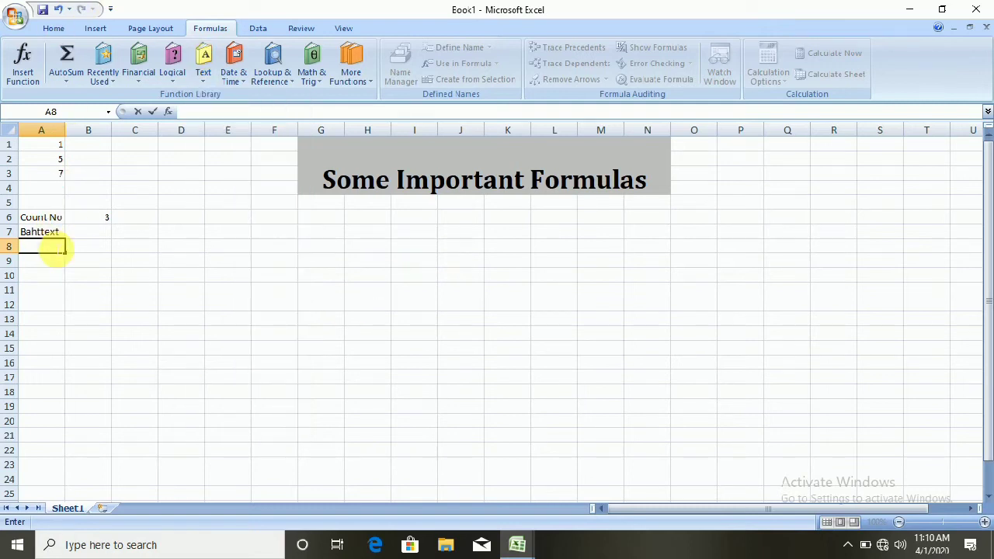
{"action": "type", "text": "Char"}
{"action": "key", "text": "Return"}
{"action": "type", "text": "Code"}
{"action": "key", "text": "Return"}
{"action": "type", "text": "Clean"}
{"action": "key", "text": "Return"}
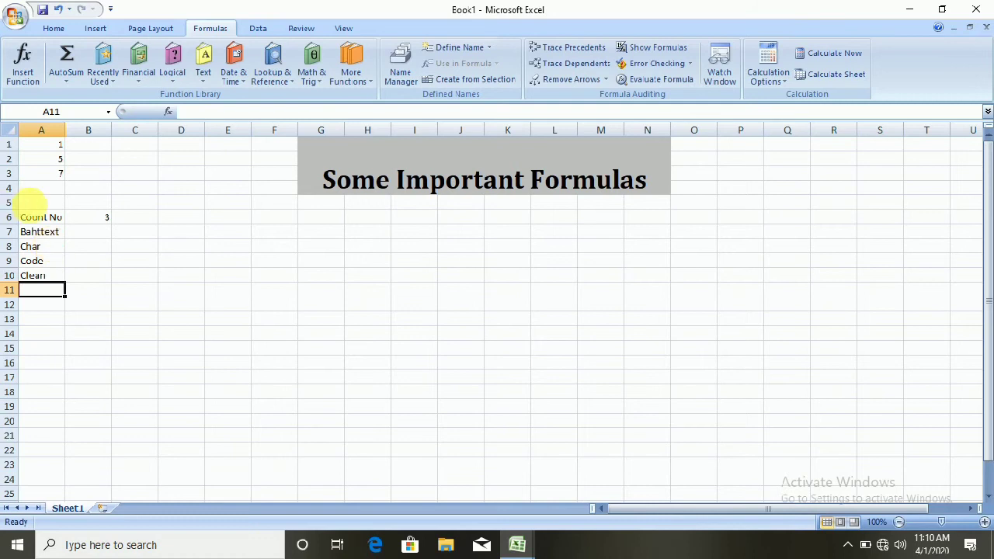
Step: Add Concatenate and Exact in A11:A12
{"action": "left_click", "coordinate": [203, 64]}
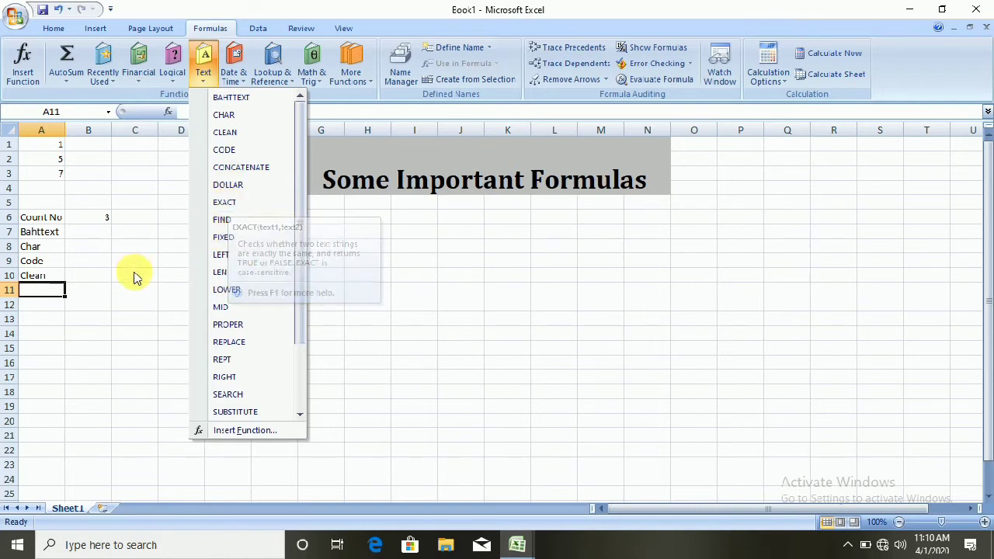
{"action": "left_click", "coordinate": [105, 330]}
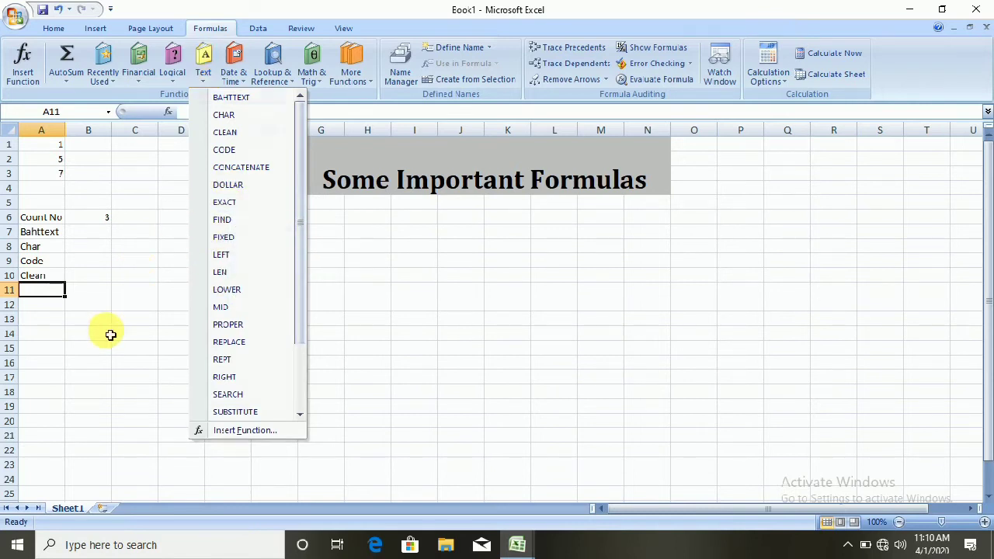
{"action": "type", "text": "Concatenate"}
{"action": "key", "text": "Return"}
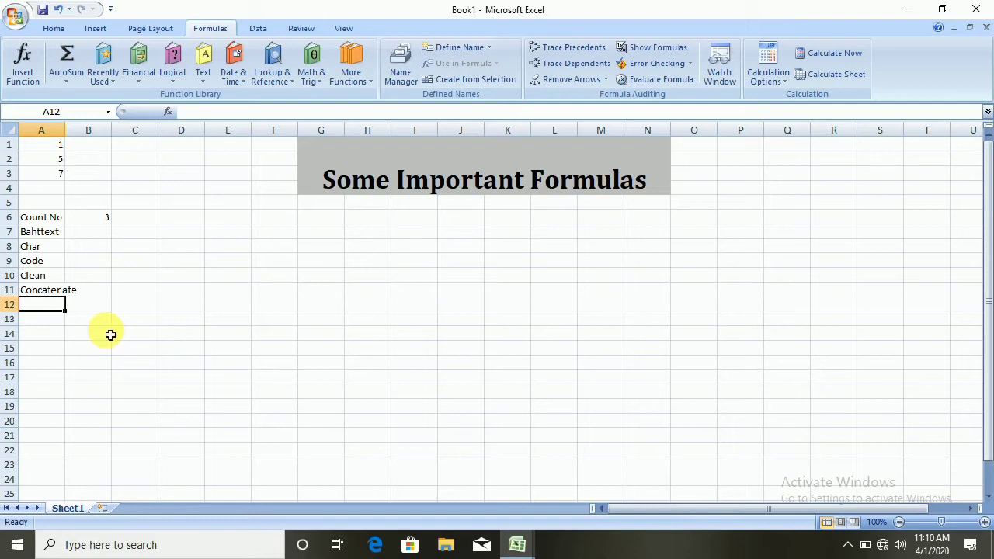
{"action": "type", "text": "Exact"}
{"action": "key", "text": "Return"}
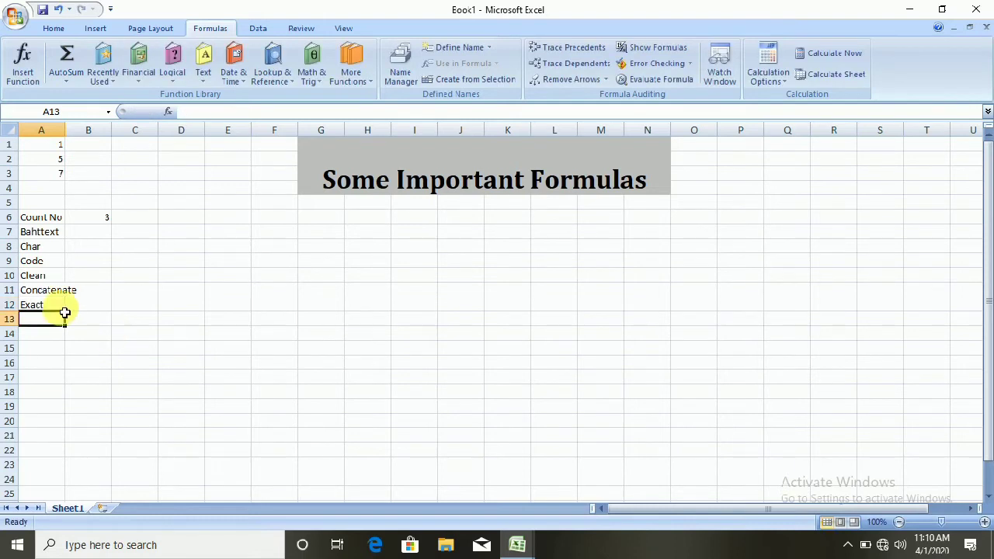
Step: Widen column A slightly, leave A13 empty, and select B7 beside Bahttext
{"action": "left_click_drag", "start_coordinate": [65, 132], "coordinate": [80, 139]}
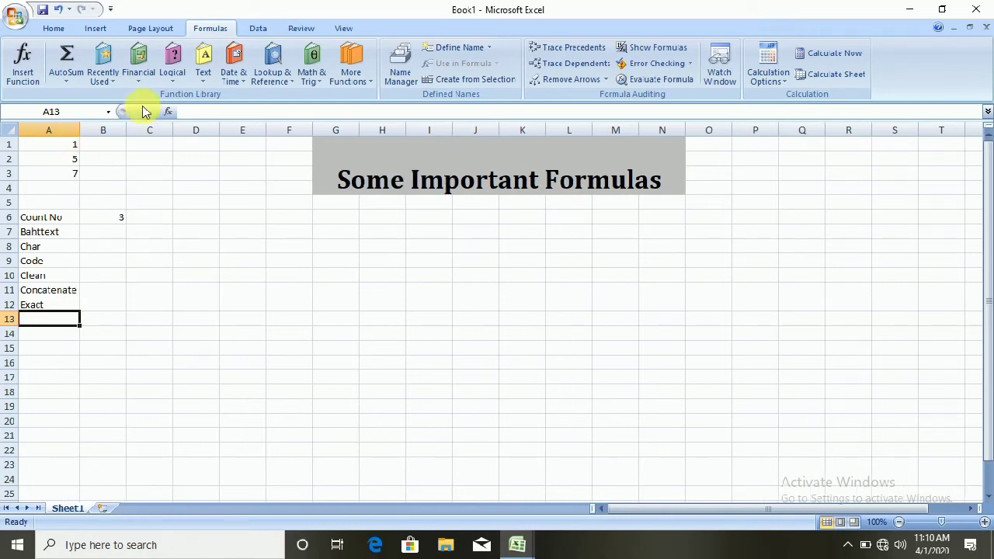
{"action": "left_click", "coordinate": [182, 77]}
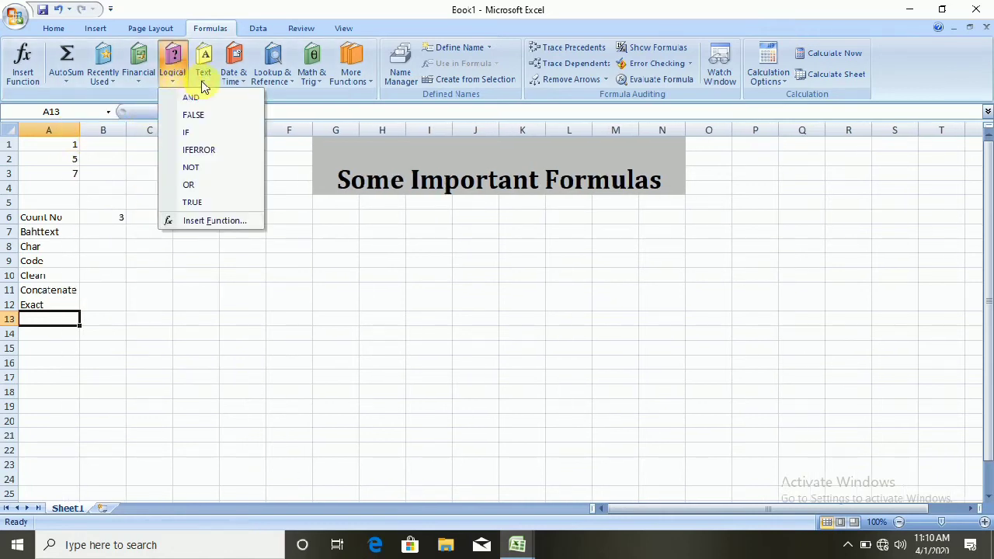
{"action": "left_click", "coordinate": [204, 78]}
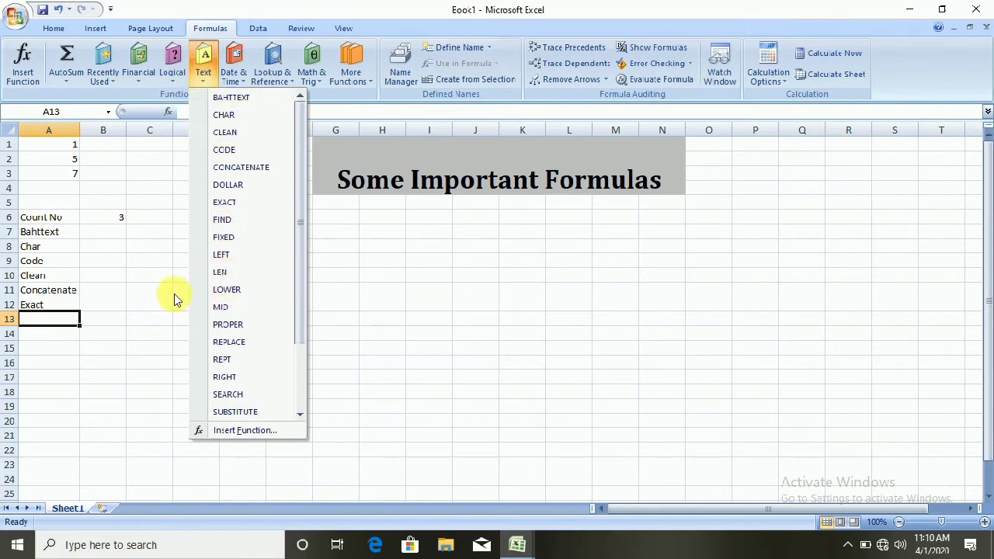
{"action": "left_click", "coordinate": [43, 322]}
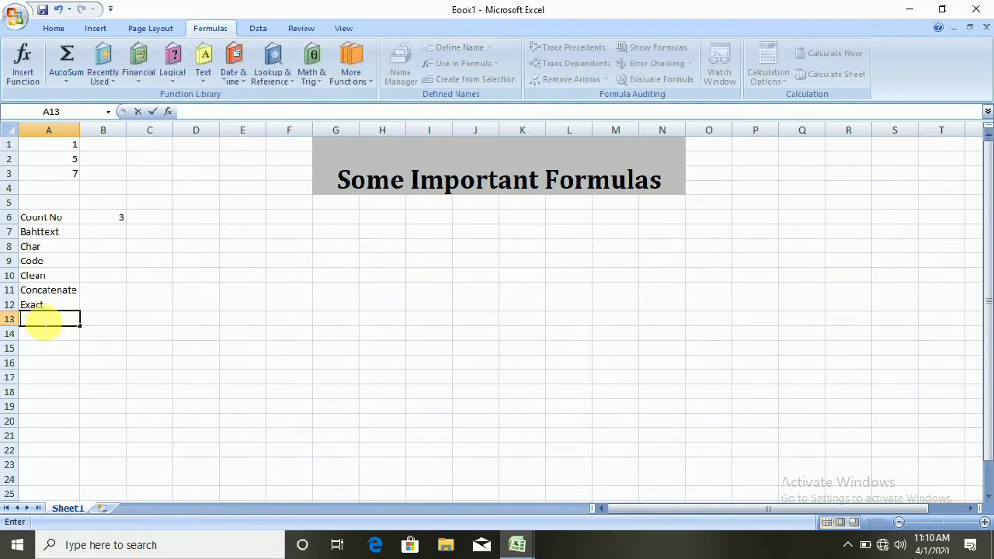
{"action": "type", "text": "Find"}
{"action": "key", "text": "BackSpace"}
{"action": "key", "text": "BackSpace"}
{"action": "key", "text": "BackSpace"}
{"action": "key", "text": "BackSpace"}
{"action": "left_click", "coordinate": [108, 233]}
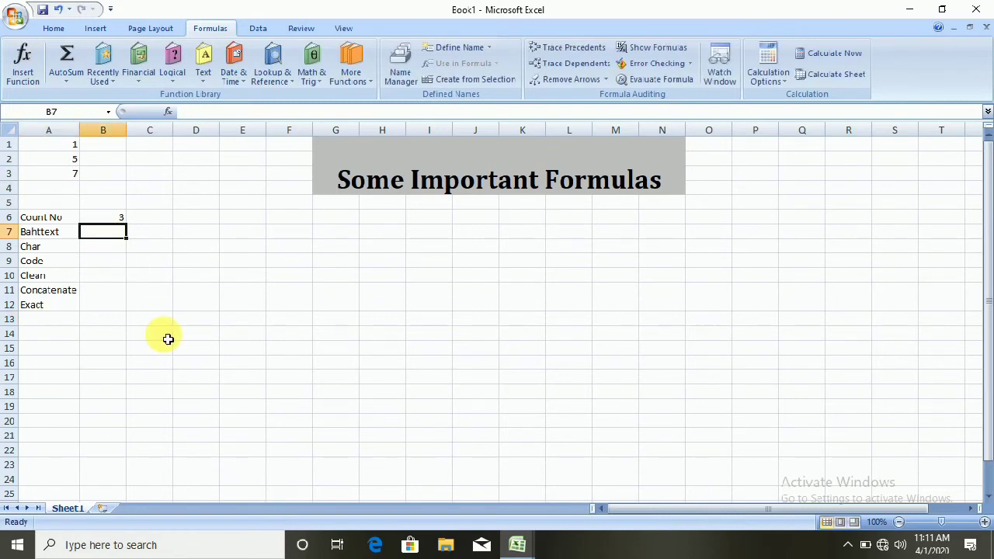
Step: Enter =BAHTTEXT(25) in B7 and widen column B to fit the Thai text
{"action": "type", "text": "=baht"}
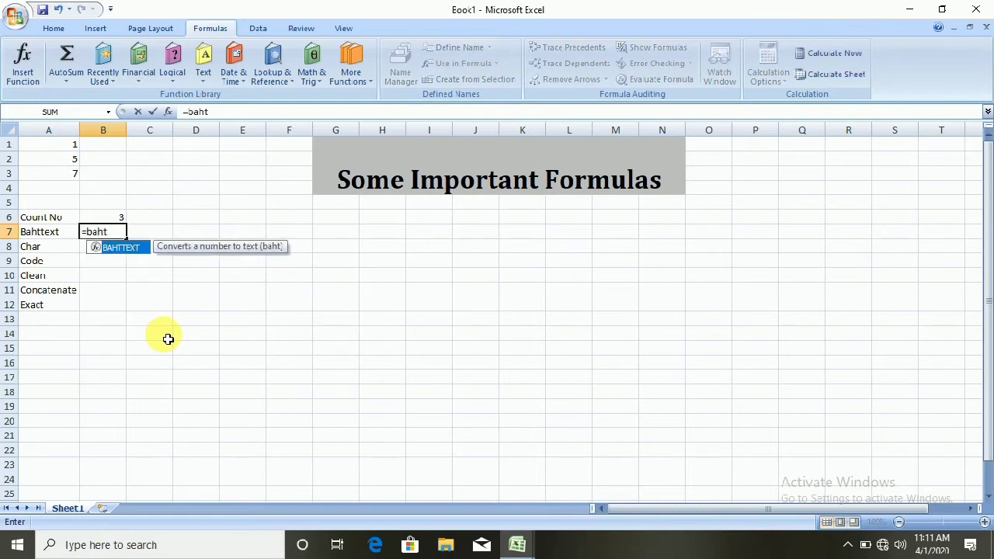
{"action": "key", "text": "Tab"}
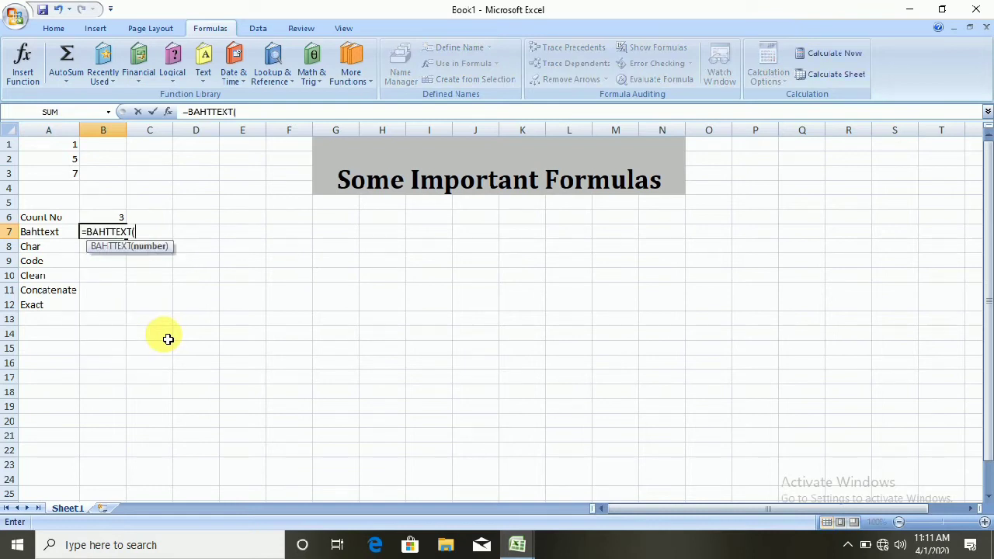
{"action": "key", "text": "BackSpace"}
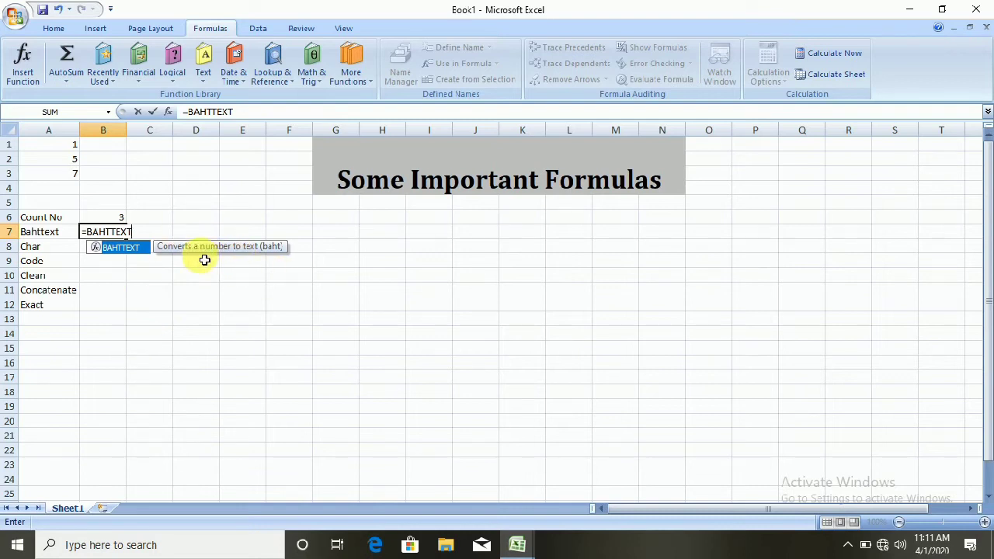
{"action": "type", "text": "(25("}
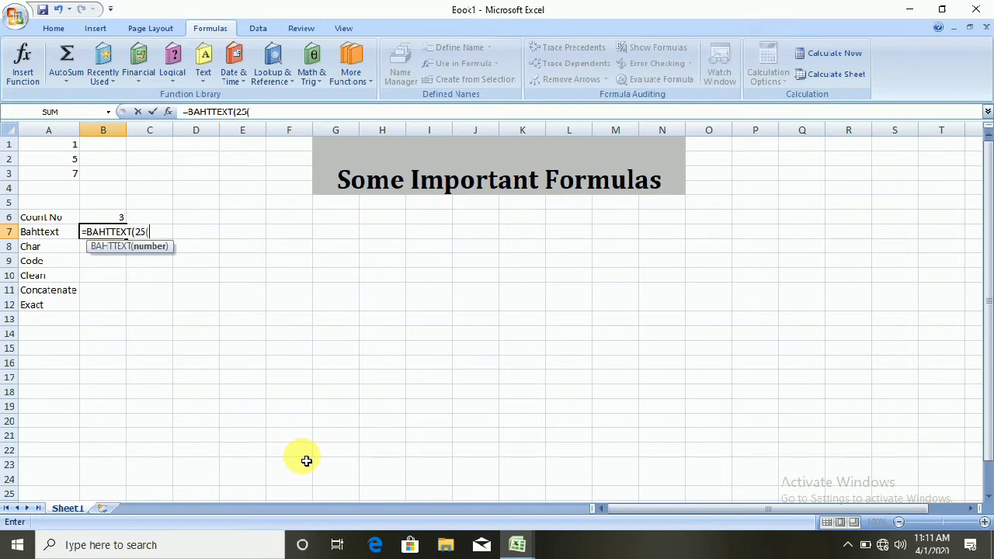
{"action": "key", "text": "BackSpace"}
{"action": "type", "text": ")"}
{"action": "key", "text": "Return"}
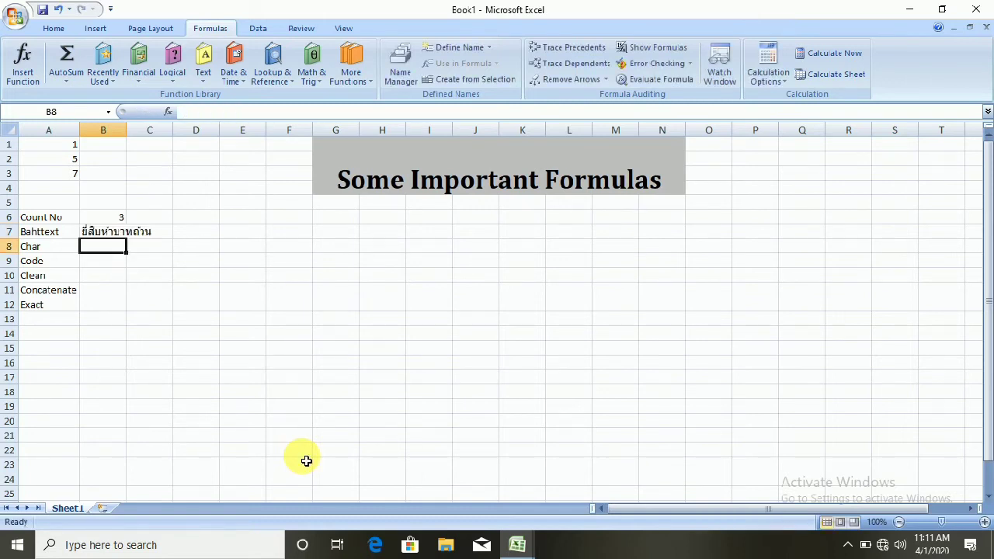
{"action": "left_click_drag", "start_coordinate": [134, 139], "coordinate": [165, 140]}
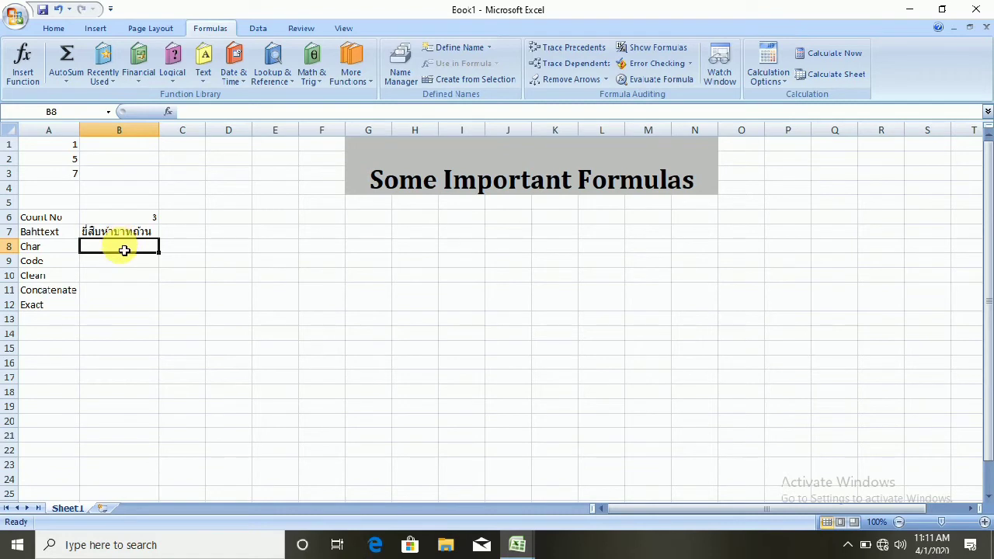
Step: Enter =CHAR(97) in B8, which returns a
{"action": "type", "text": "=char"}
{"action": "key", "text": "Tab"}
{"action": "type", "text": "2"}
{"action": "key", "text": "BackSpace"}
{"action": "type", "text": "97)"}
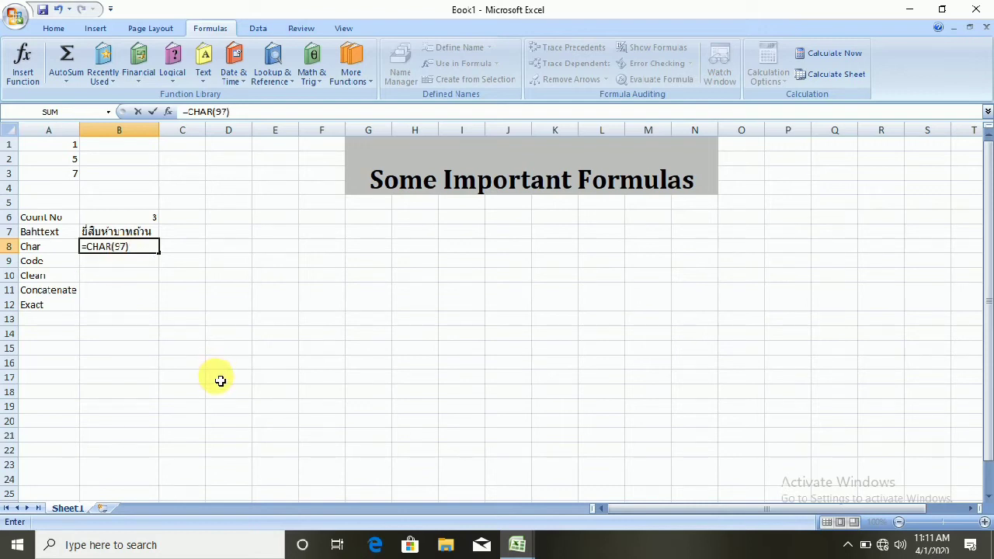
{"action": "key", "text": "Return"}
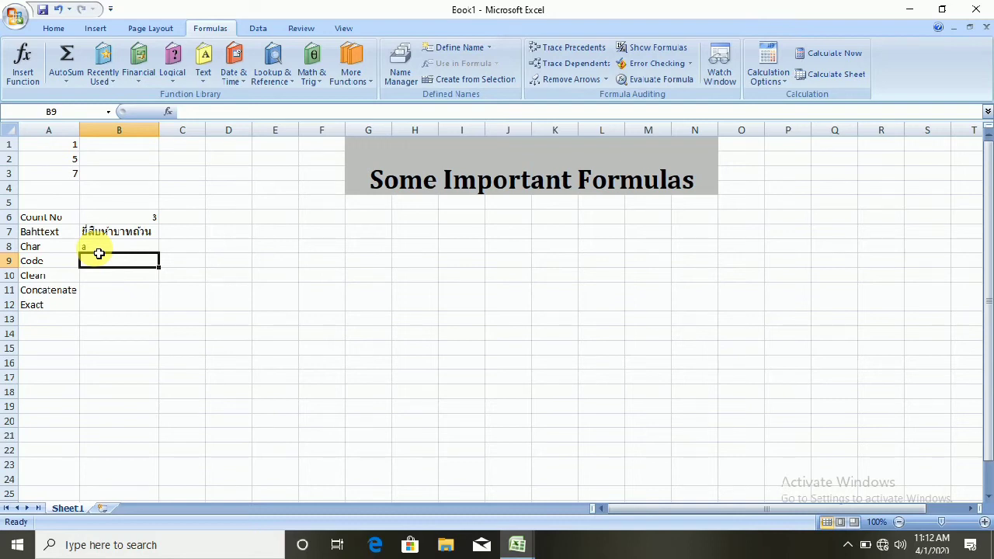
Step: Change B8 to =CHAR(65) so it returns A, then select B9
{"action": "left_click", "coordinate": [114, 251]}
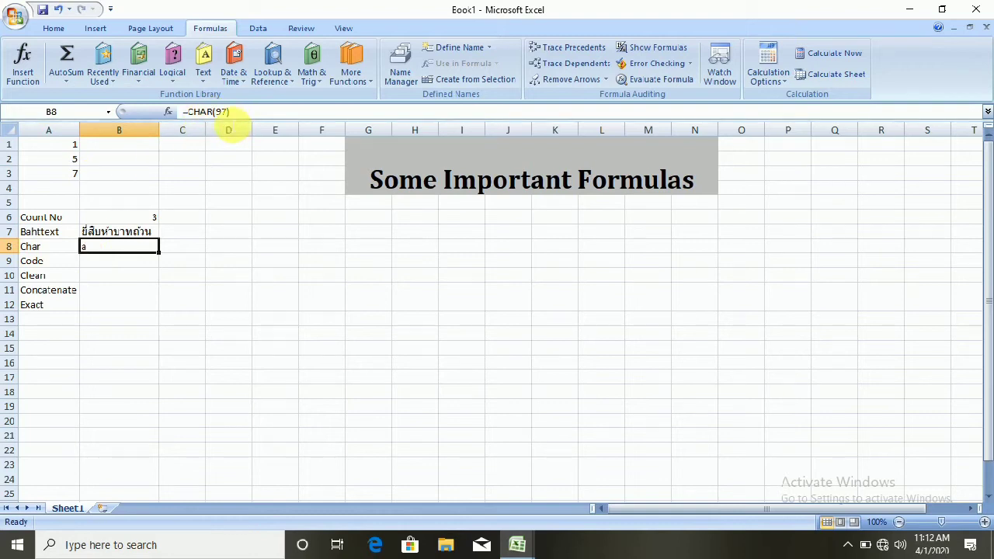
{"action": "left_click", "coordinate": [118, 262]}
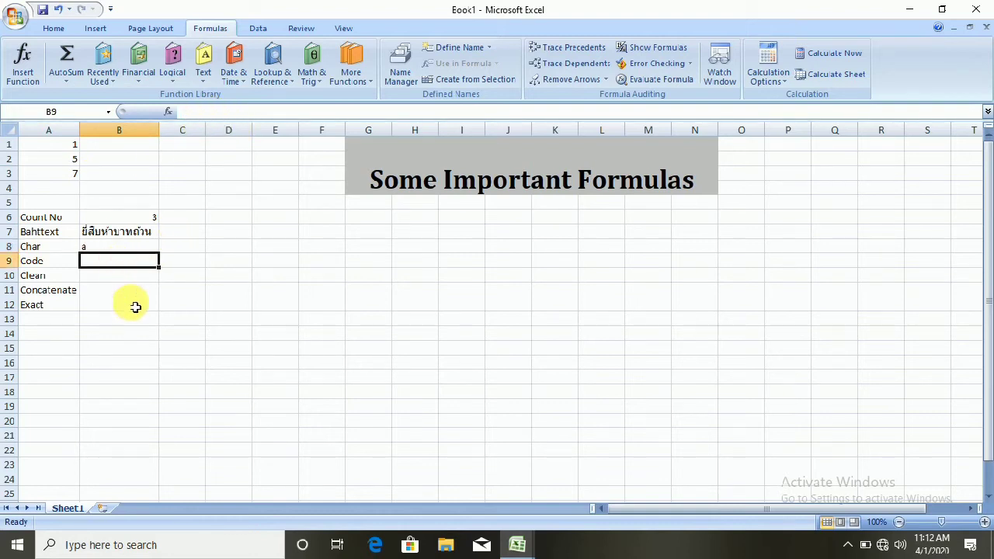
{"action": "left_click", "coordinate": [117, 247]}
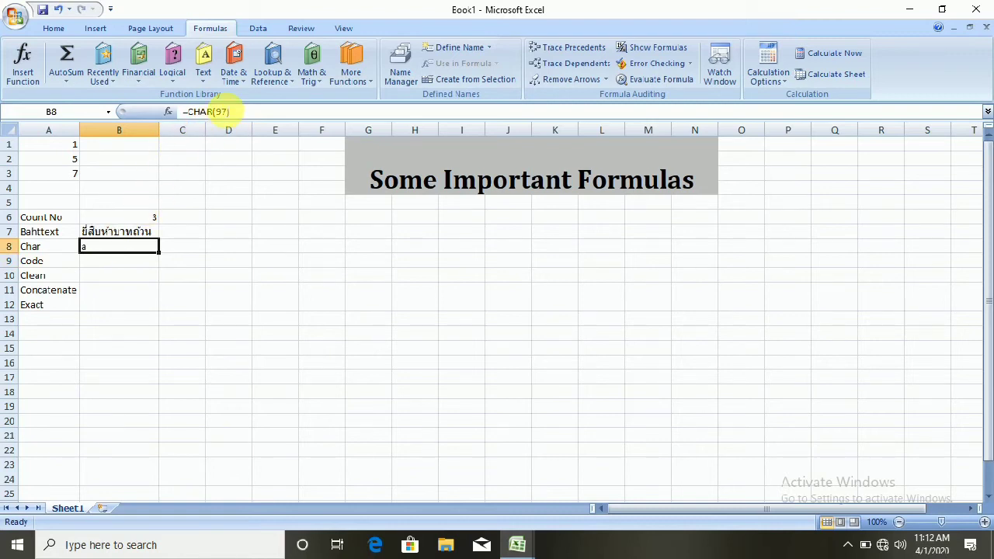
{"action": "left_click", "coordinate": [229, 112]}
{"action": "key", "text": "BackSpace"}
{"action": "key", "text": "BackSpace"}
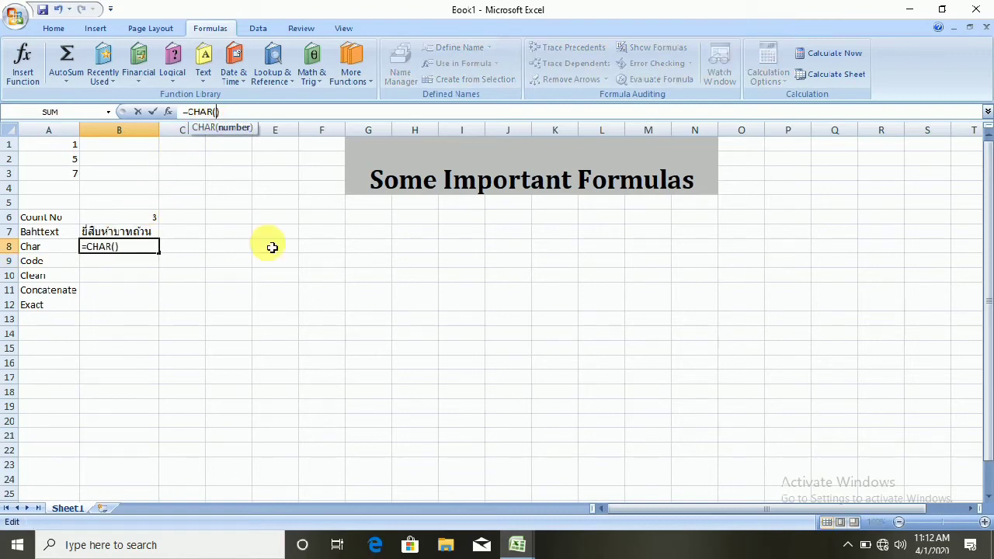
{"action": "type", "text": "65"}
{"action": "key", "text": "Return"}
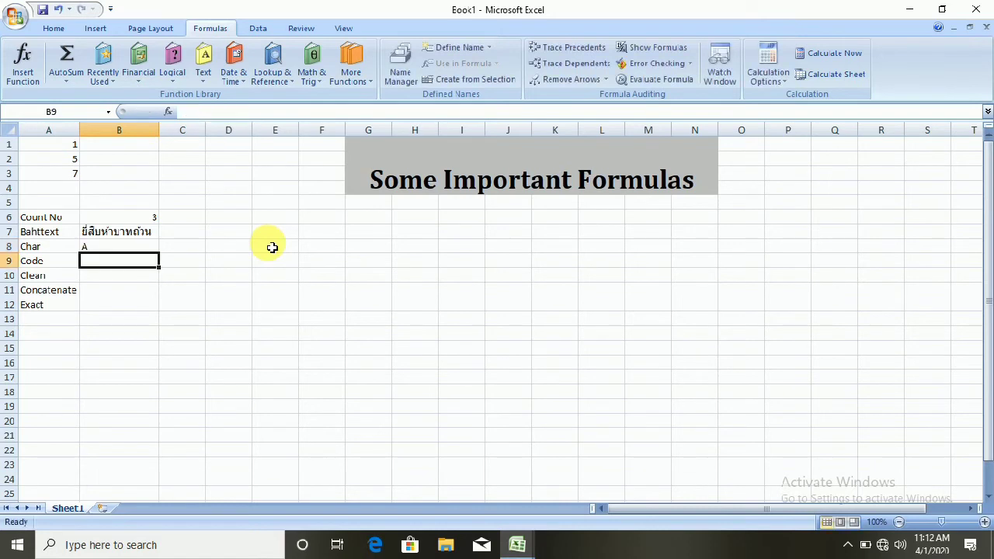
{"action": "left_click", "coordinate": [105, 248]}
{"action": "left_click", "coordinate": [107, 273]}
{"action": "left_click", "coordinate": [101, 261]}
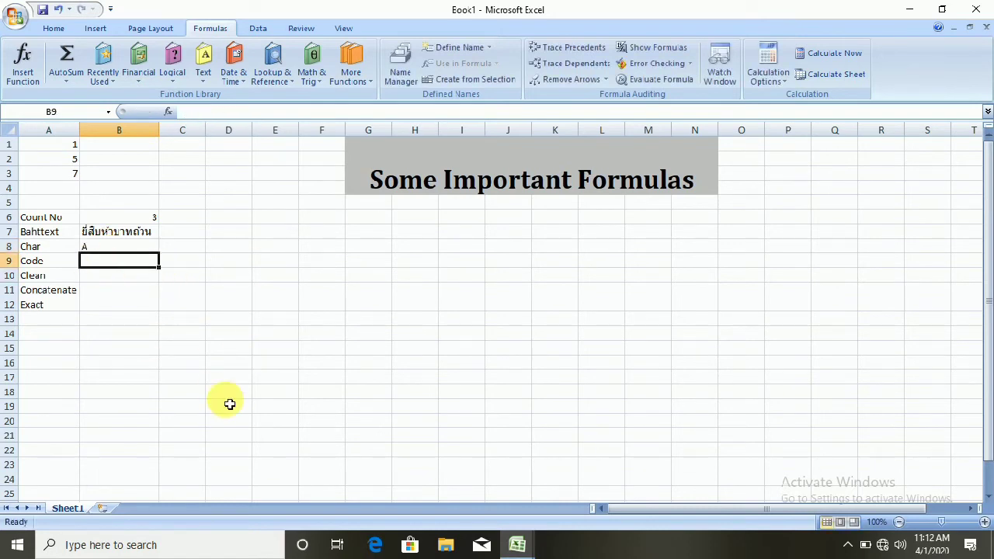
Step: Enter =CODE("a") in B9 to return 97, then move down to B10
{"action": "type", "text": "=code"}
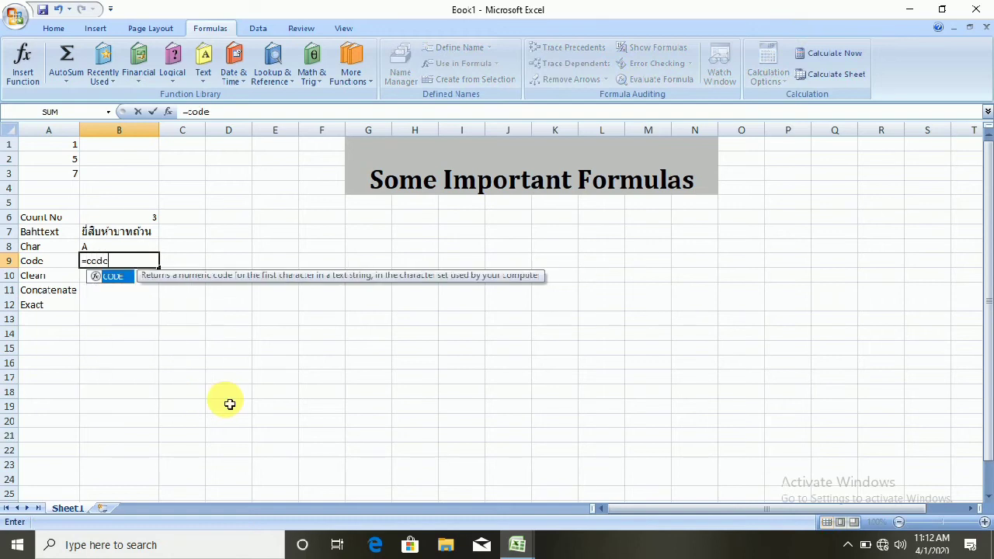
{"action": "key", "text": "Tab"}
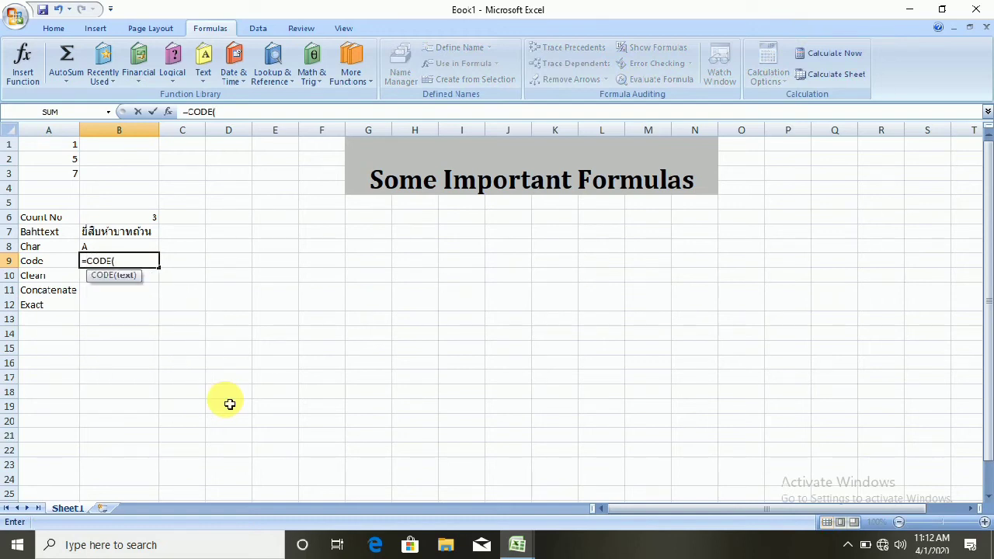
{"action": "type", "text": "\""}
{"action": "type", "text": "a\")"}
{"action": "key", "text": "Return"}
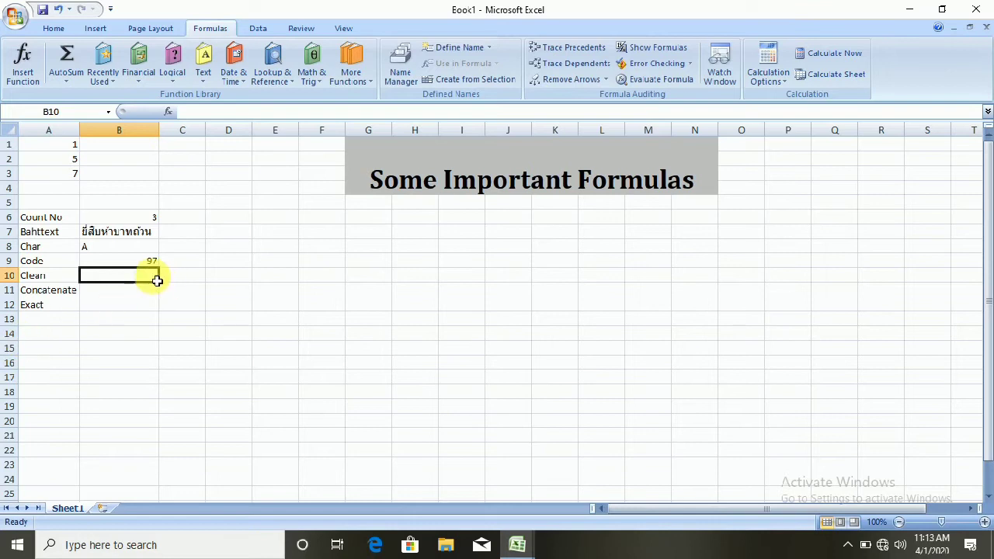
{"action": "left_click", "coordinate": [119, 249]}
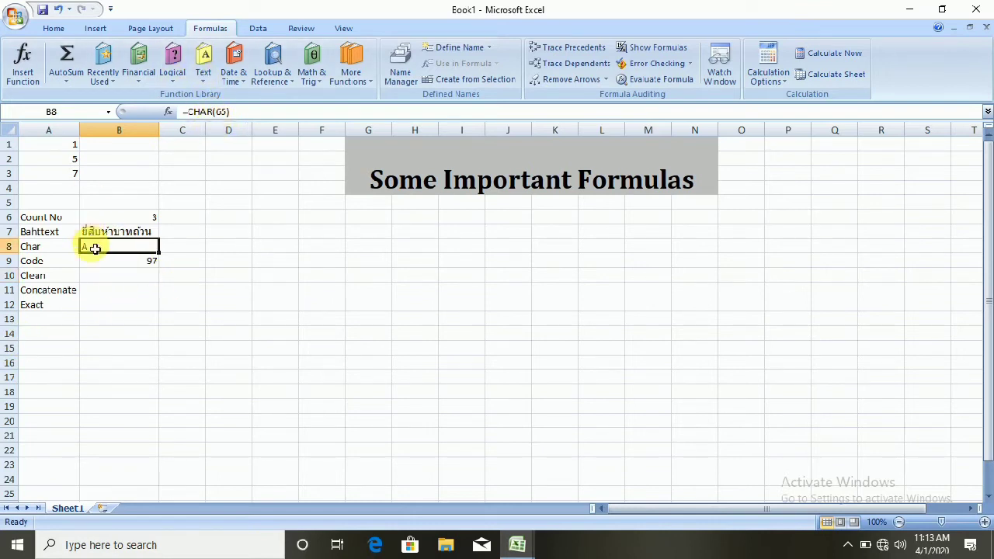
{"action": "left_click", "coordinate": [131, 263]}
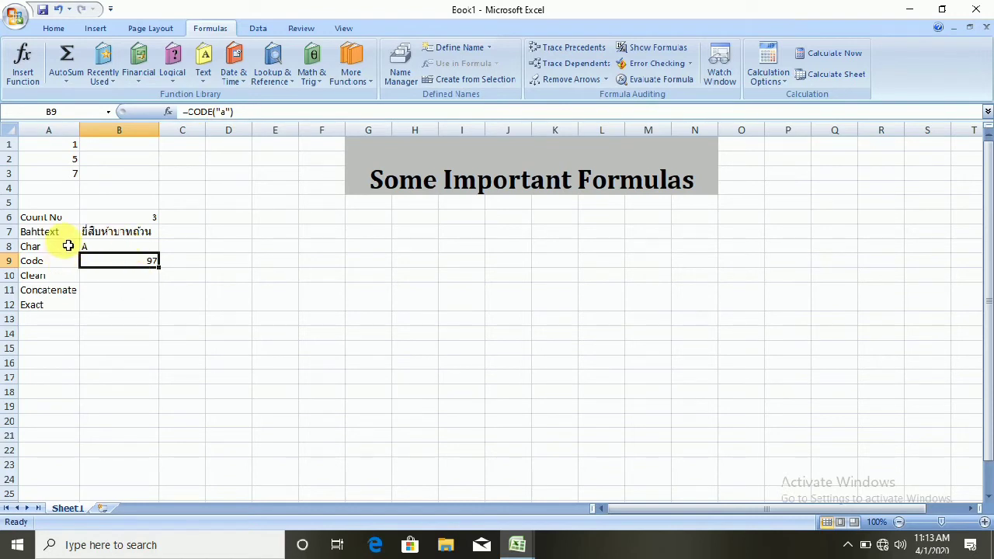
{"action": "key", "text": "Return"}
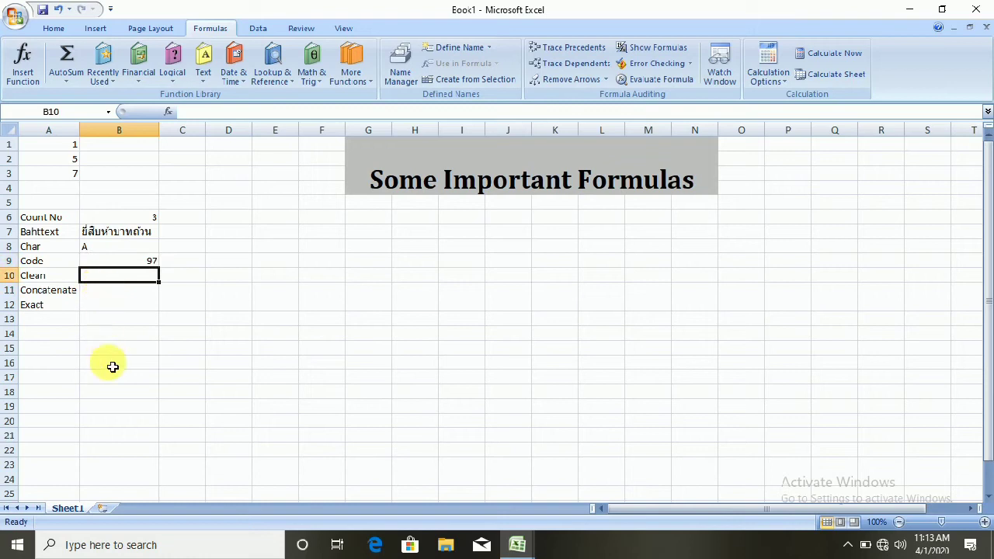
Step: Enter a CLEAN formula in B10 on the text "Sachlax" followed by trailing spaces
{"action": "type", "text": "="}
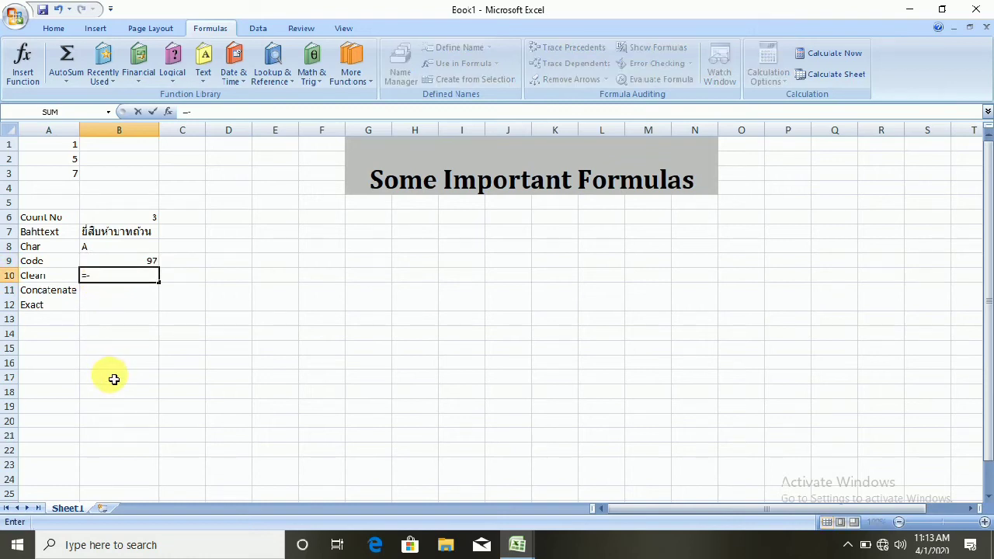
{"action": "type", "text": "Clea"}
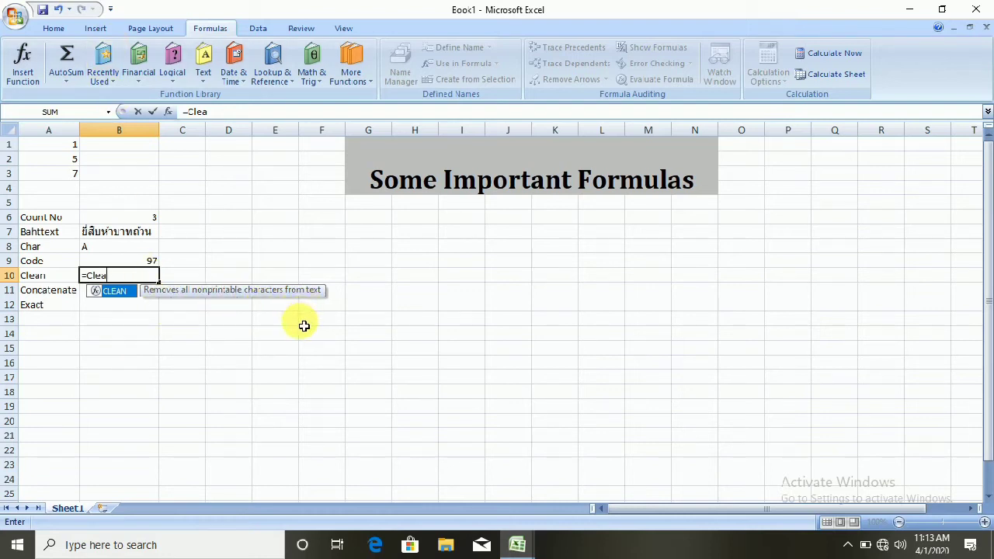
{"action": "key", "text": "Tab"}
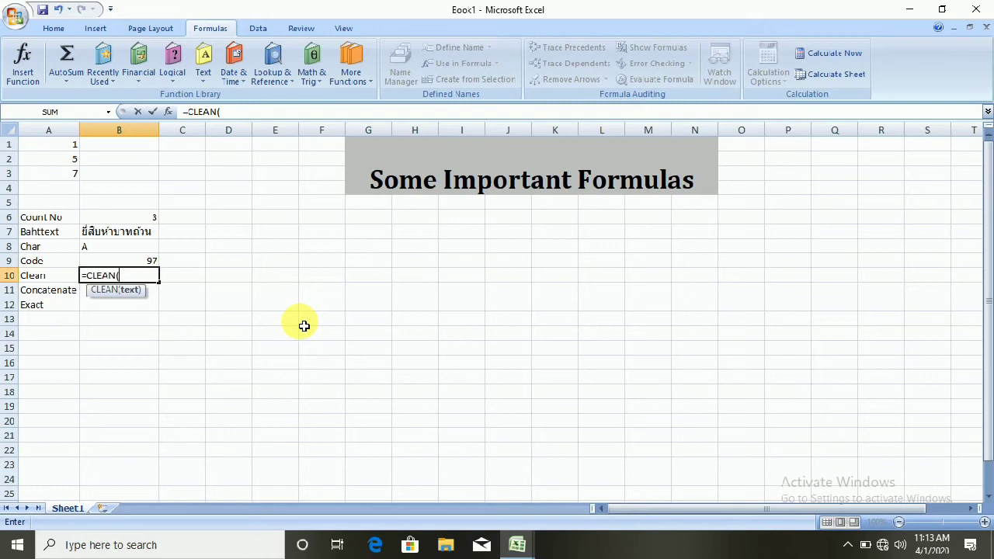
{"action": "type", "text": "\"SAc"}
{"action": "key", "text": "BackSpace"}
{"action": "key", "text": "BackSpace"}
{"action": "type", "text": "achlax"}
{"action": "type", "text": "    \")"}
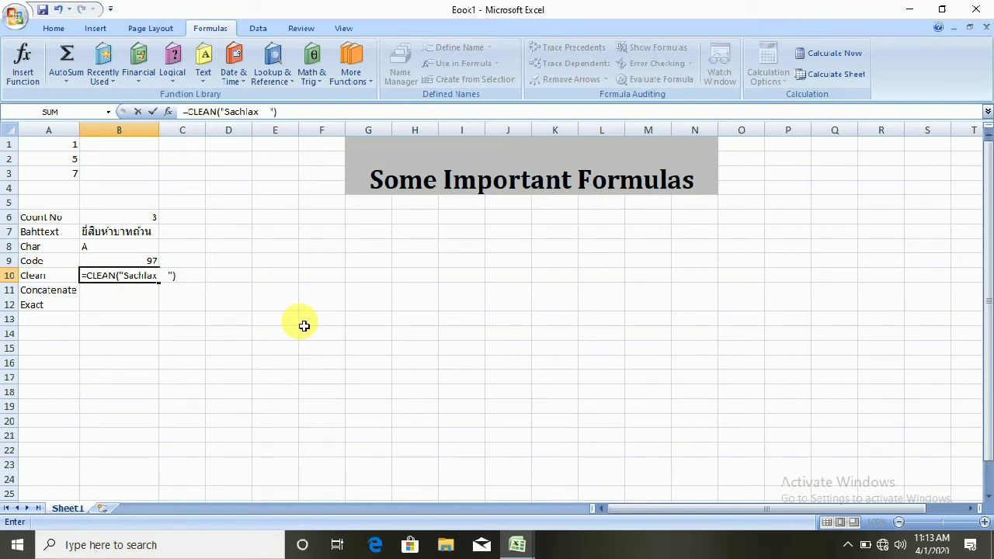
{"action": "key", "text": "Return"}
Step: Remove the space between Sach and lax in the CLEAN formula so it shows Sachlax
{"action": "key", "text": "Up"}
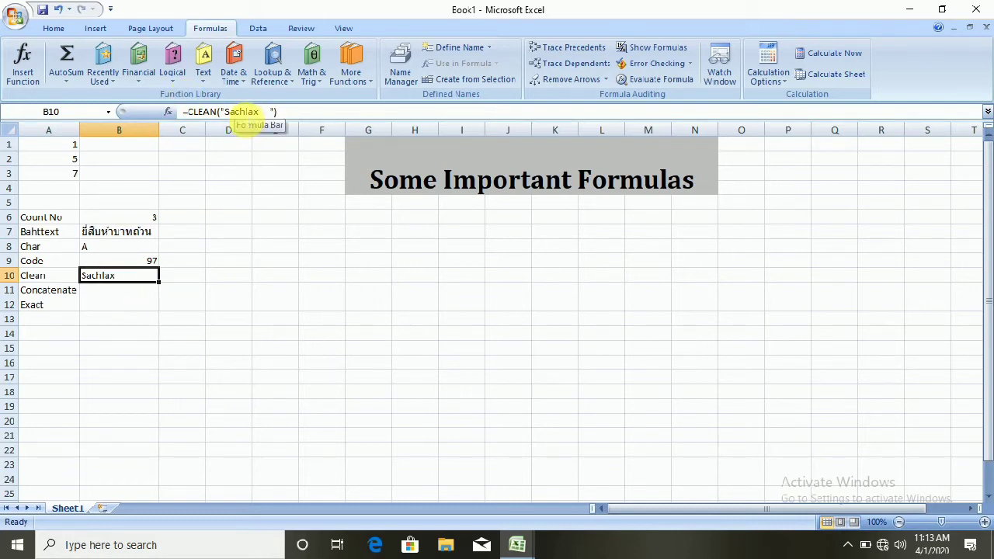
{"action": "left_click", "coordinate": [245, 113]}
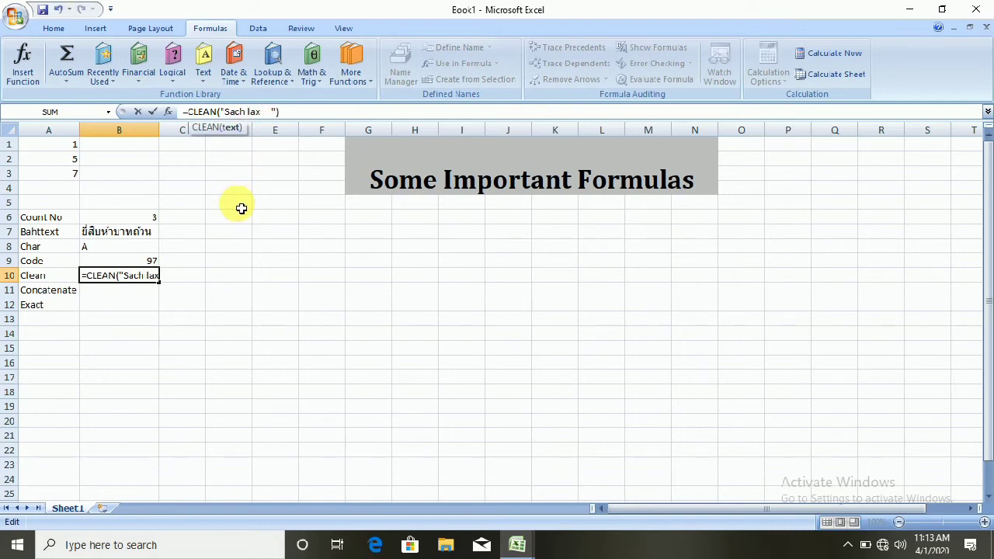
{"action": "key", "text": "Return"}
{"action": "left_click", "coordinate": [118, 280]}
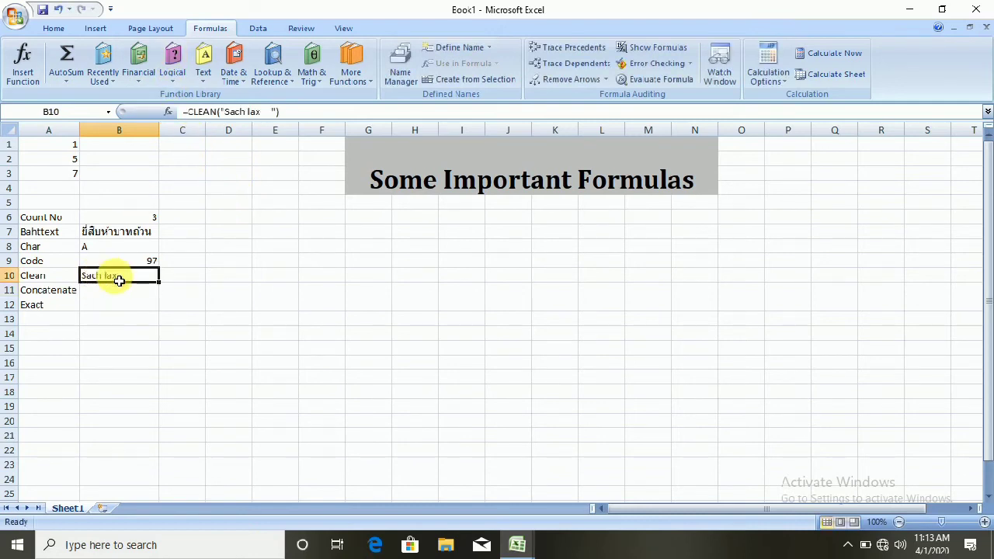
{"action": "left_click", "coordinate": [247, 112]}
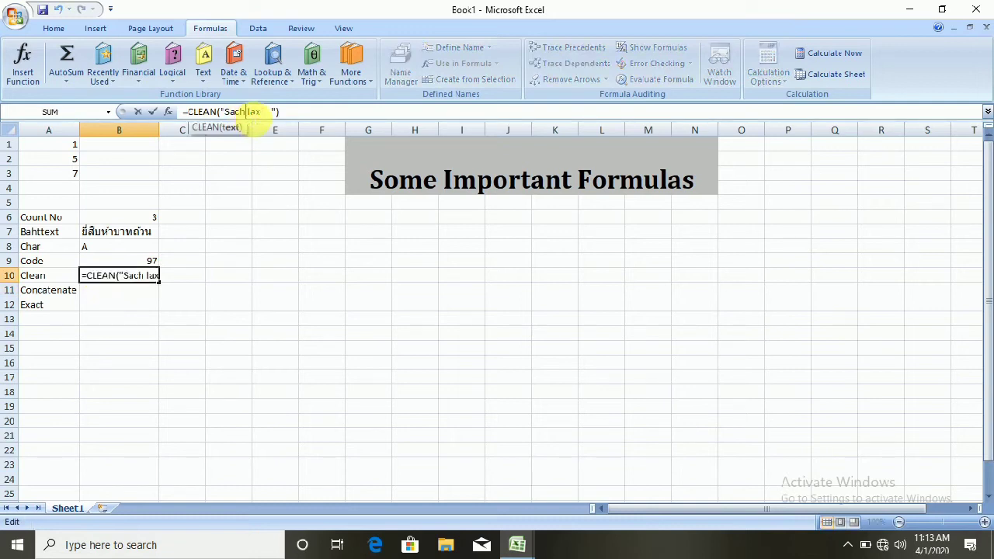
{"action": "key", "text": "Delete"}
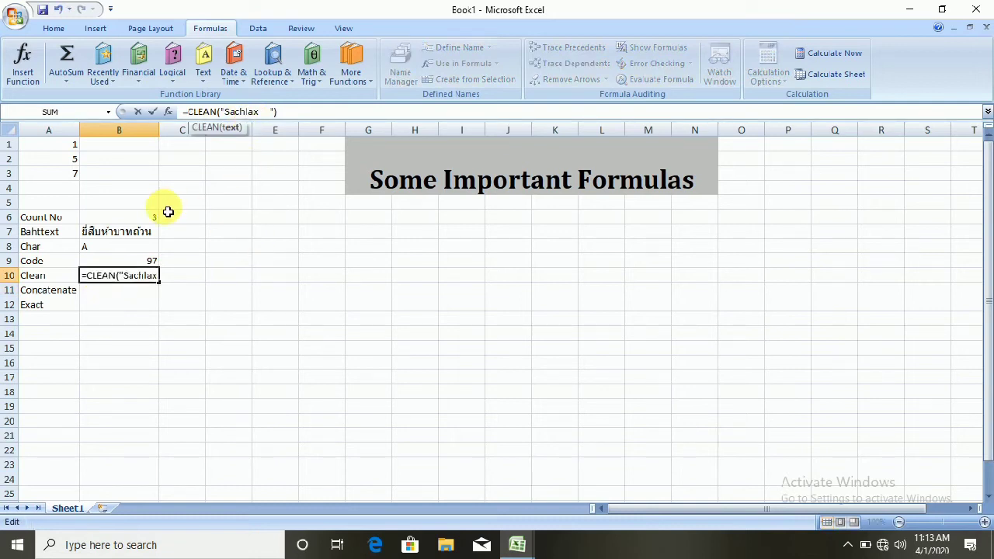
{"action": "left_click", "coordinate": [136, 305]}
{"action": "left_click", "coordinate": [122, 290]}
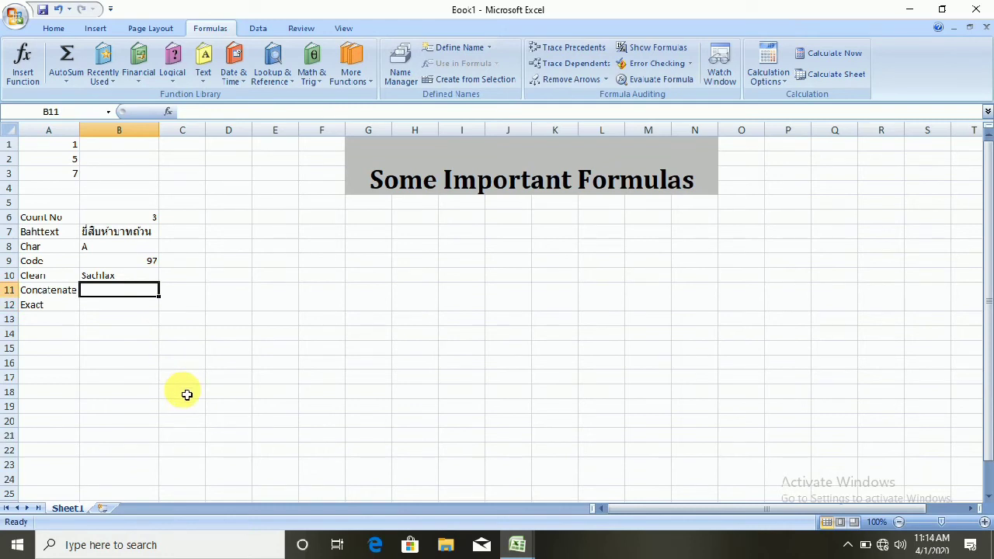
Step: Enter =CONCATENATE("Comp","uter") in B11 to show Computer, then check its formula
{"action": "type", "text": "=Con"}
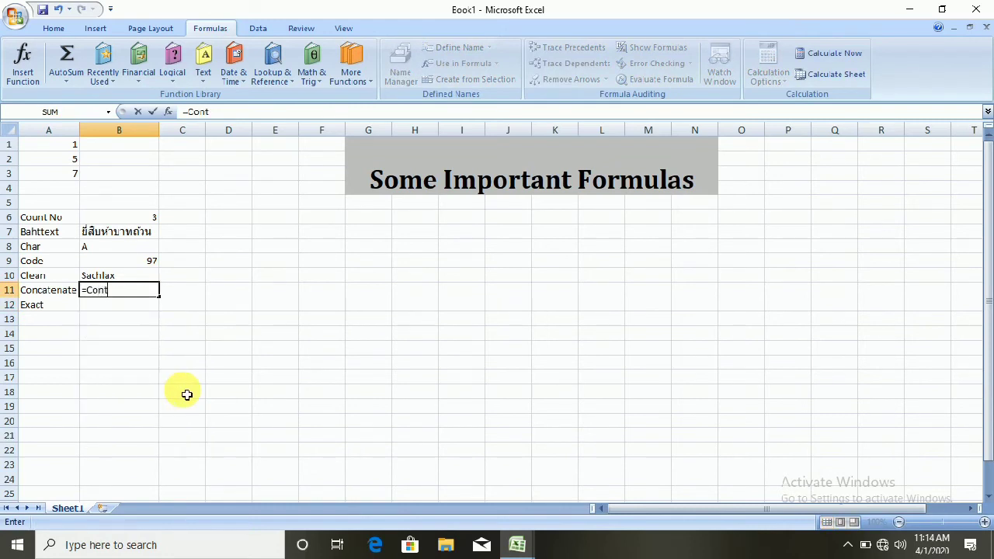
{"action": "key", "text": "Tab"}
{"action": "type", "text": "\""}
{"action": "type", "text": "C"}
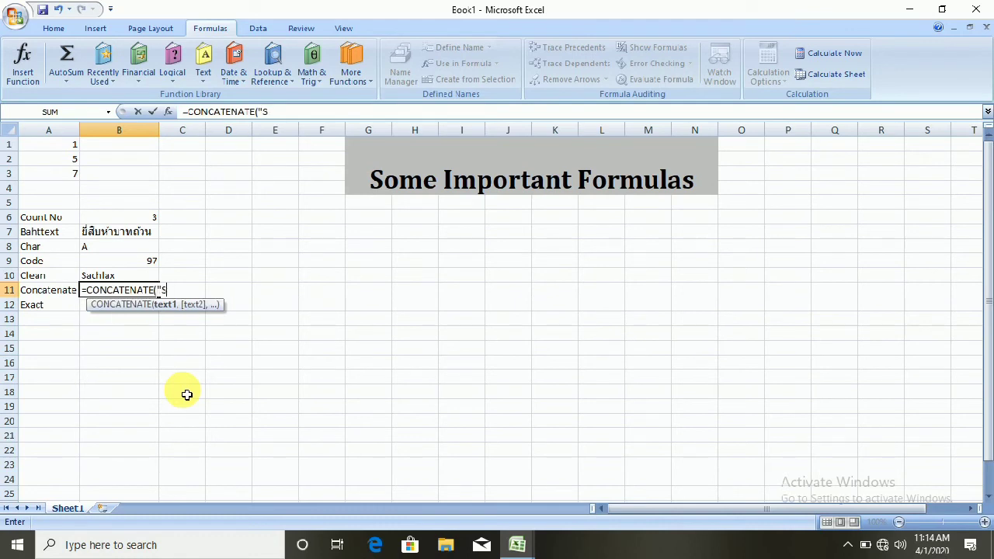
{"action": "type", "text": "omp\""}
{"action": "type", "text": ",\""}
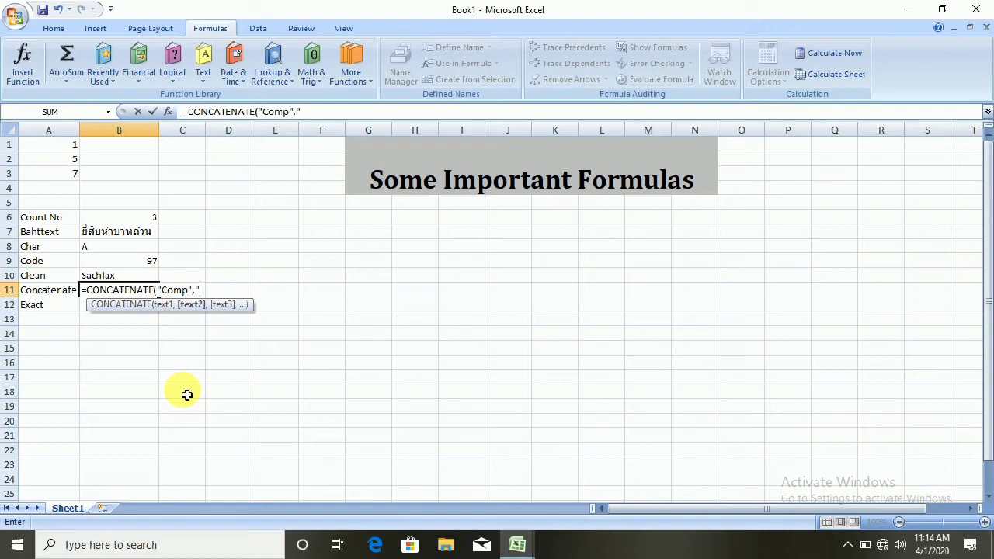
{"action": "type", "text": "Computer"}
{"action": "type", "text": "\")"}
{"action": "key", "text": "Return"}
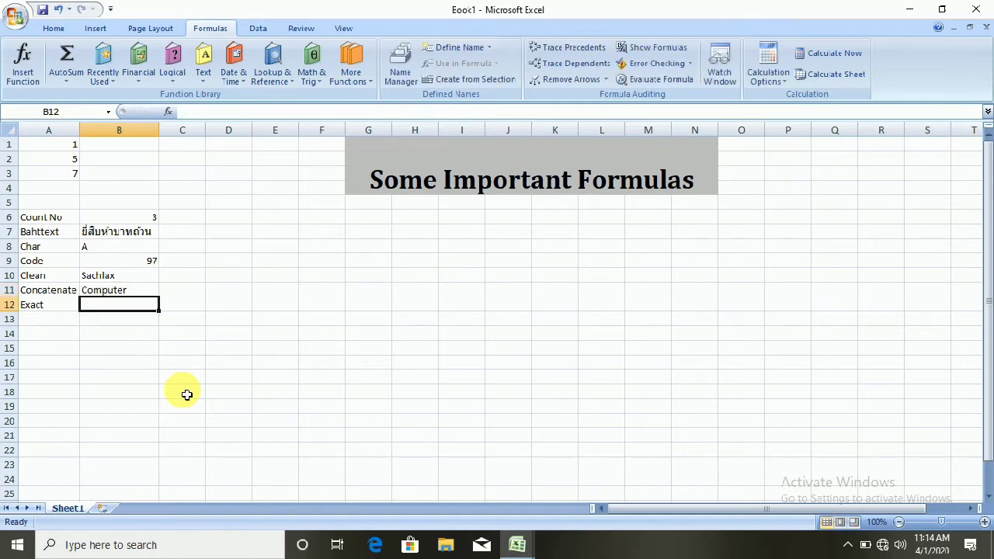
{"action": "left_click", "coordinate": [101, 291]}
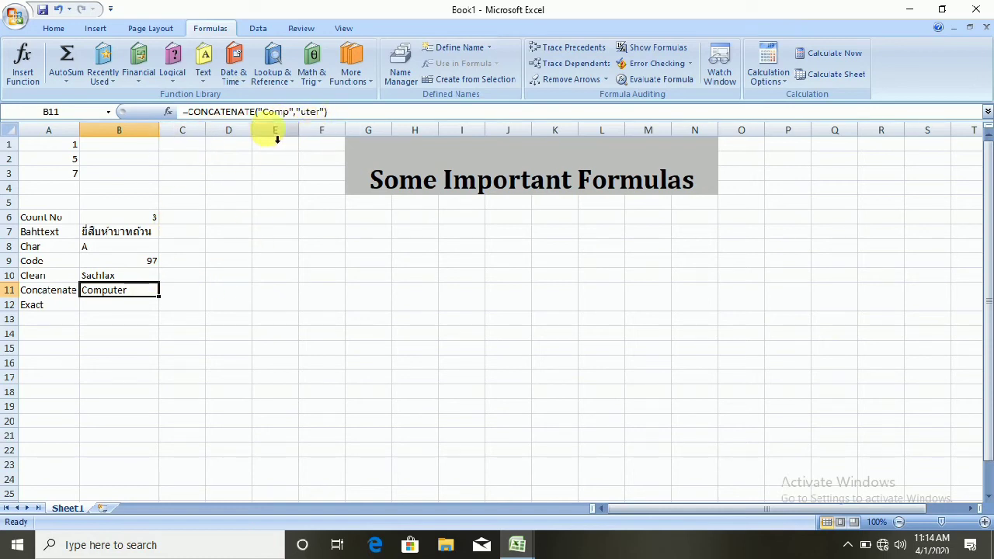
{"action": "left_click", "coordinate": [116, 310]}
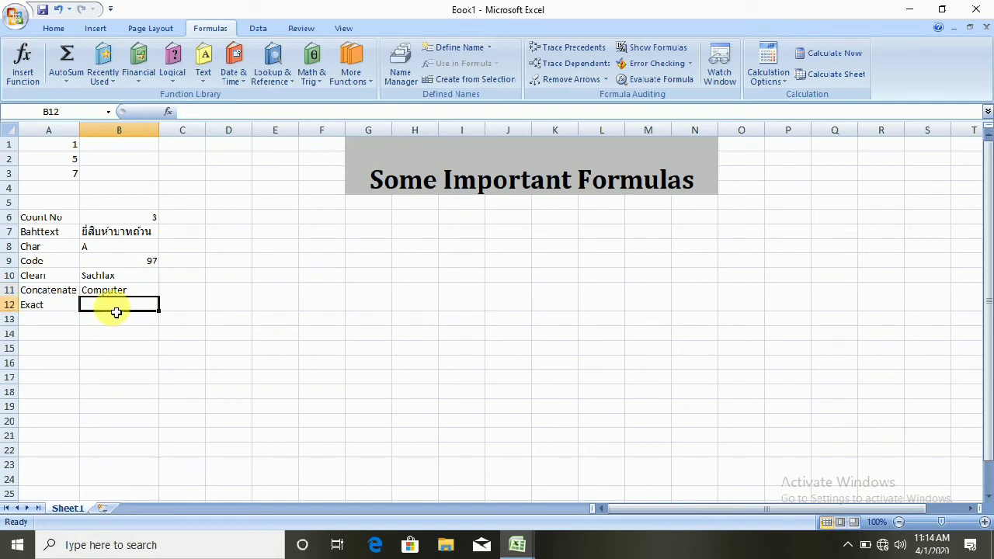
Step: Enter =EXACT("Sach","Sachin") in B12, which returns FALSE
{"action": "type", "text": "="}
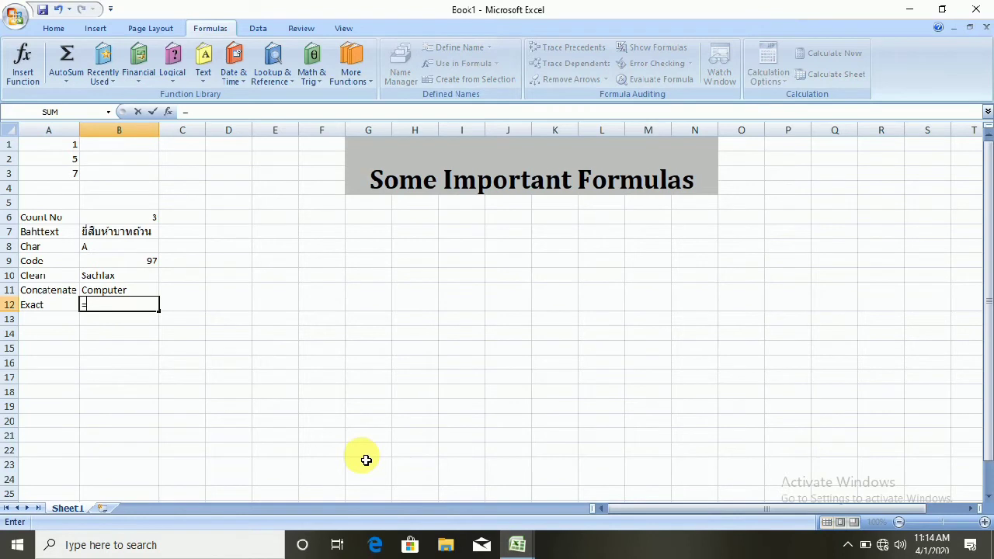
{"action": "type", "text": "Exac"}
{"action": "key", "text": "Tab"}
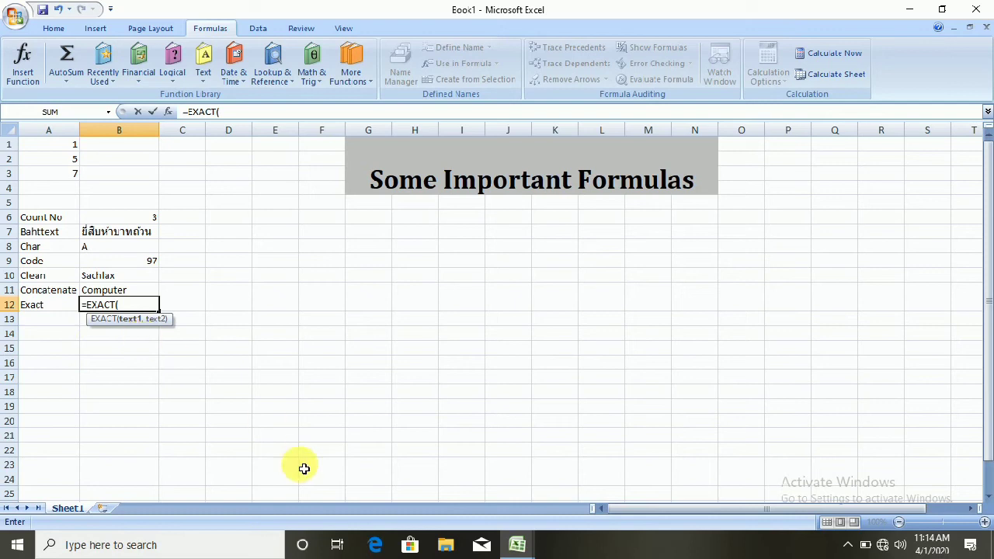
{"action": "type", "text": "\"Sach"}
{"action": "type", "text": "\",\"Sachin\""}
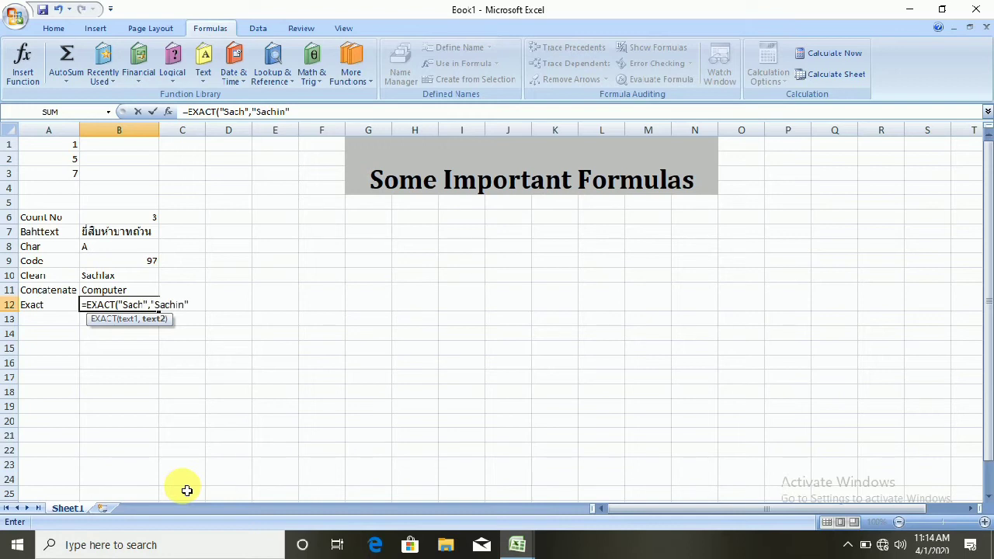
{"action": "type", "text": ")"}
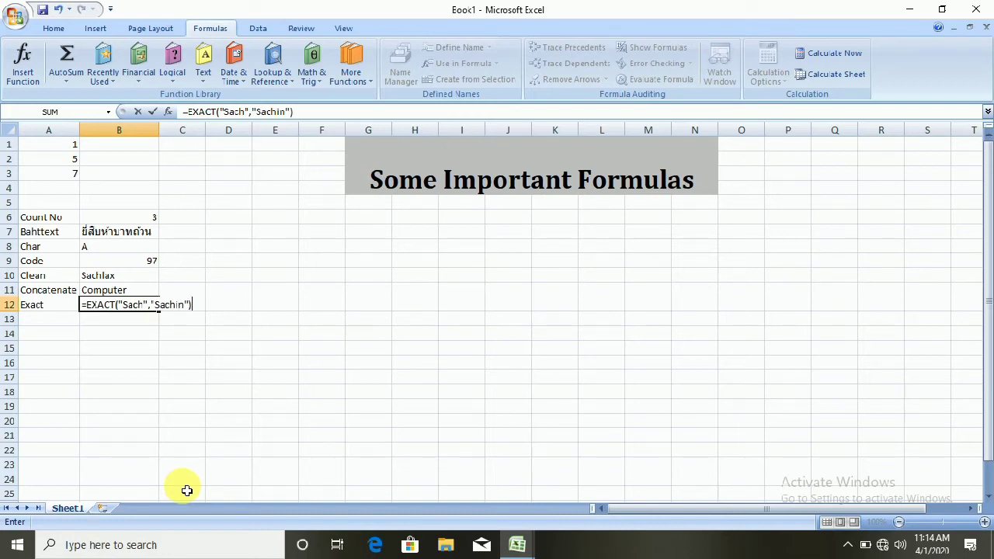
{"action": "key", "text": "Return"}
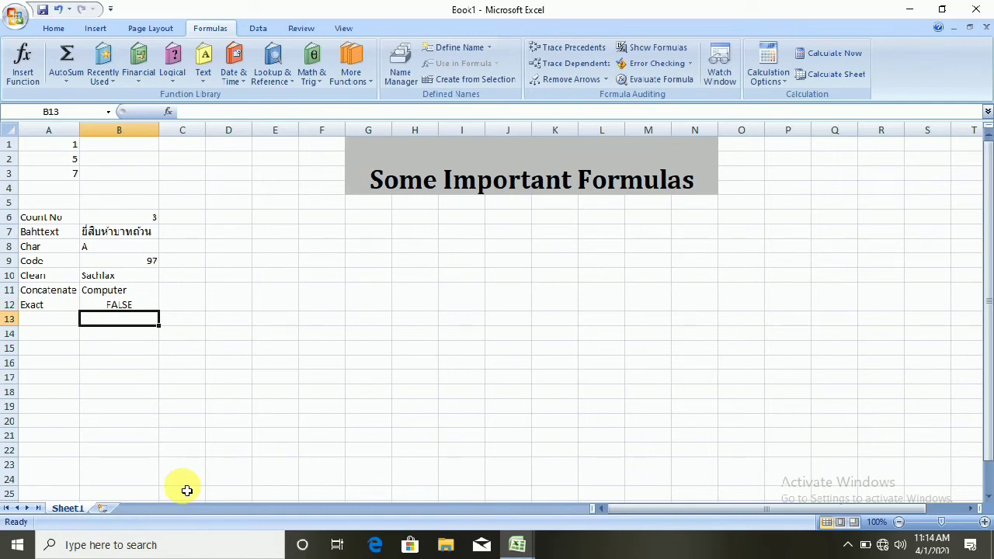
Step: Change the first EXACT argument to "Sachin" so B12 returns TRUE, then move to A13
{"action": "key", "text": "Up"}
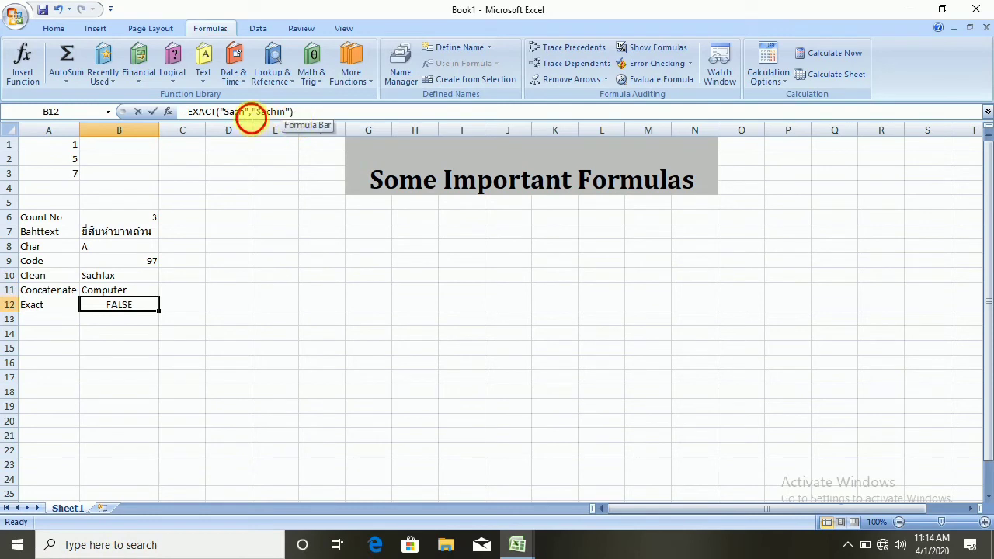
{"action": "left_click", "coordinate": [245, 111]}
{"action": "type", "text": "in"}
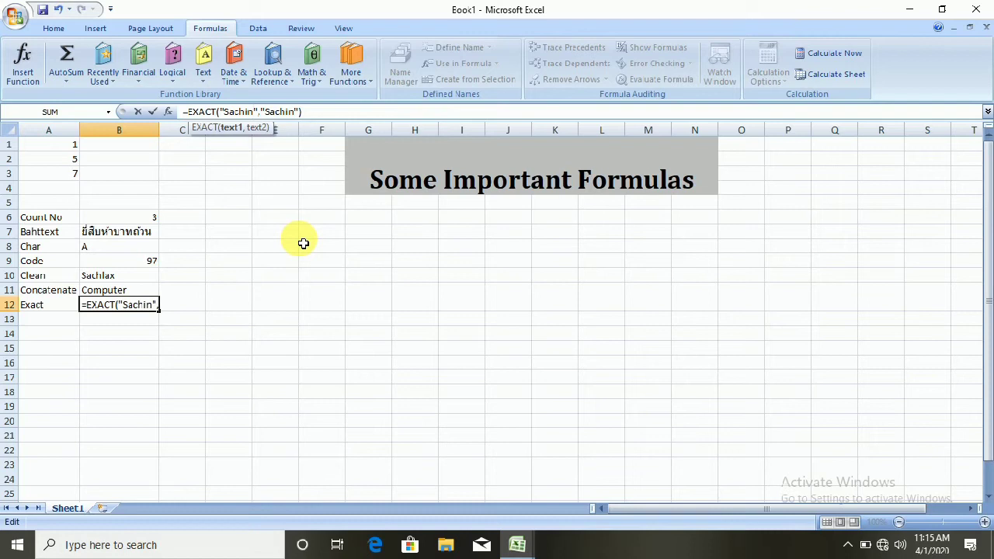
{"action": "key", "text": "Return"}
{"action": "key", "text": "Up"}
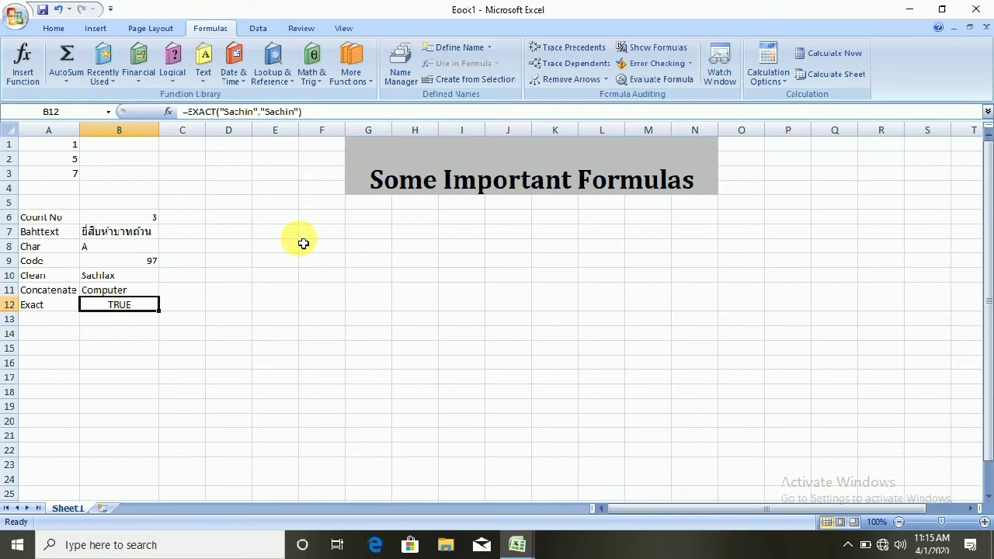
{"action": "key", "text": "Down"}
{"action": "key", "text": "Down"}
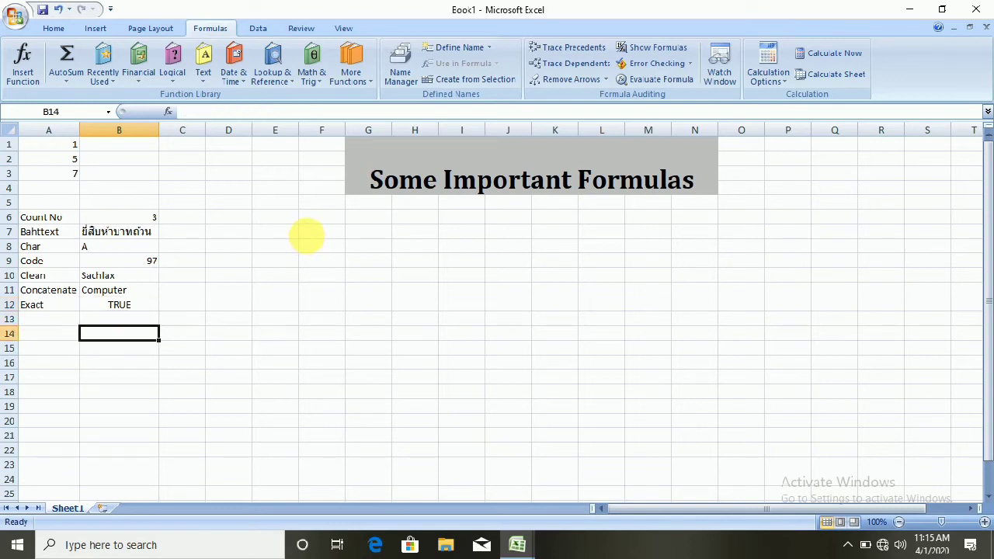
{"action": "key", "text": "Up"}
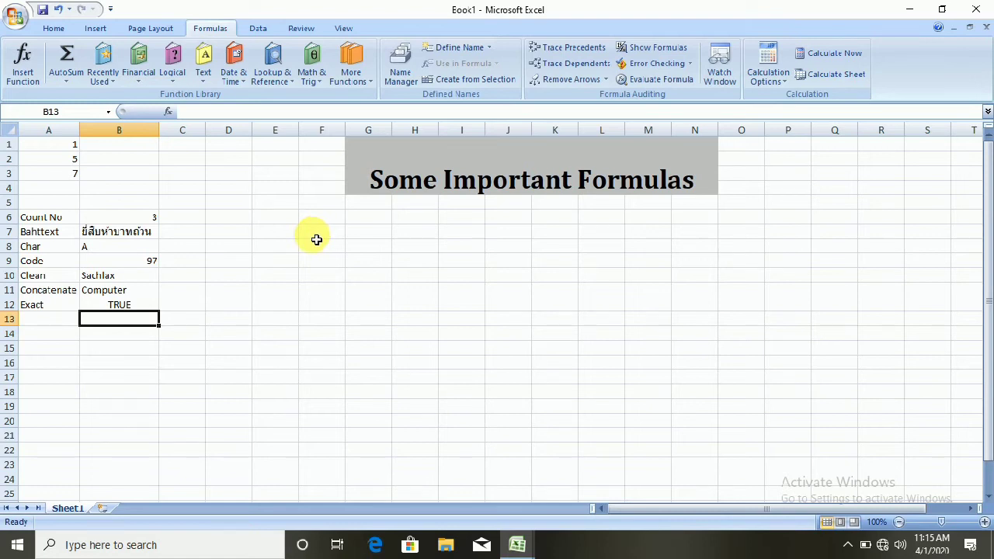
{"action": "key", "text": "Left"}
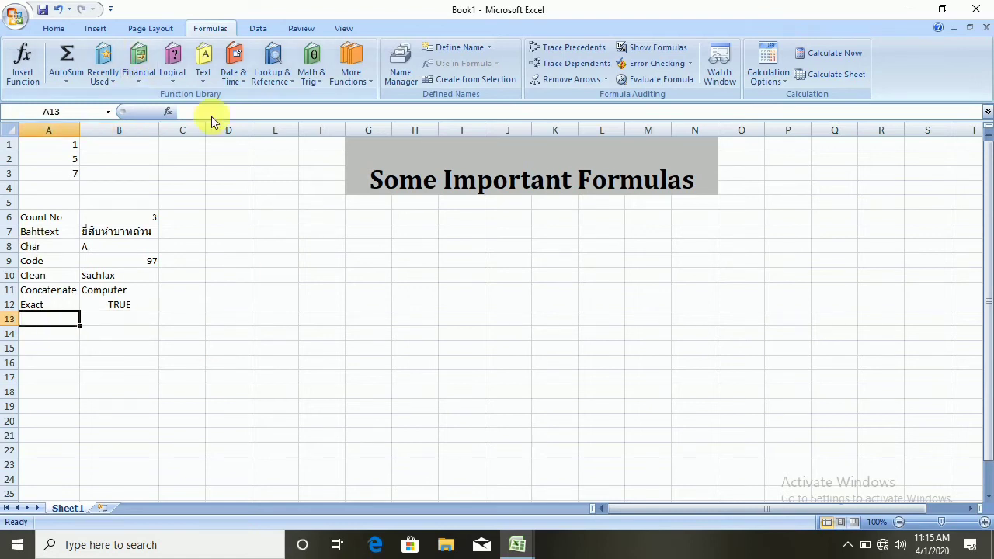
Step: Scroll through the Formulas tab's Text functions list, then close it
{"action": "left_click", "coordinate": [203, 72]}
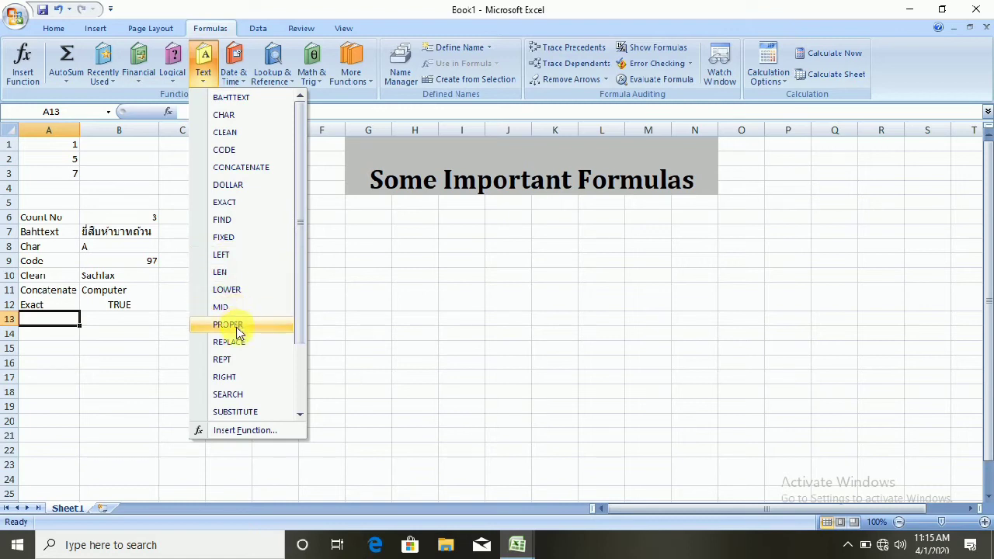
{"action": "scroll", "coordinate": [302, 349], "scroll_direction": "down", "scroll_amount": 1}
{"action": "mouse_move", "coordinate": [302, 350]}
{"action": "left_mouse_down"}
{"action": "mouse_move", "coordinate": [301, 406]}
{"action": "mouse_move", "coordinate": [302, 315]}
{"action": "left_mouse_up"}
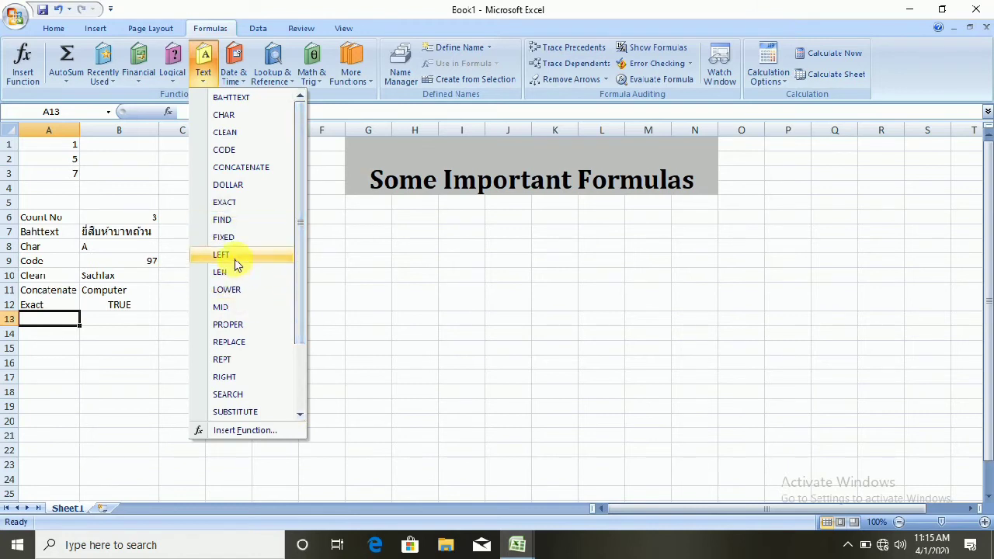
{"action": "mouse_move", "coordinate": [222, 220]}
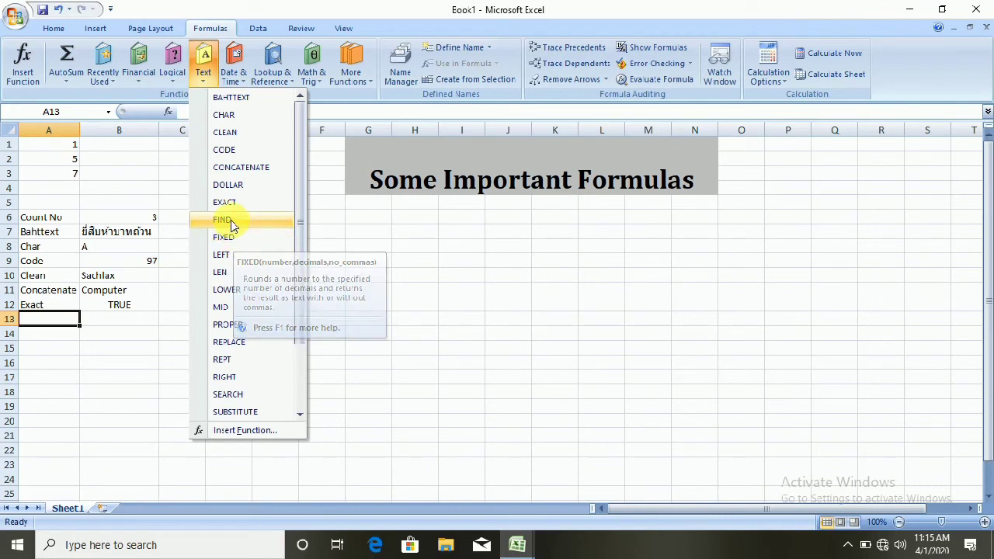
{"action": "left_click", "coordinate": [124, 377]}
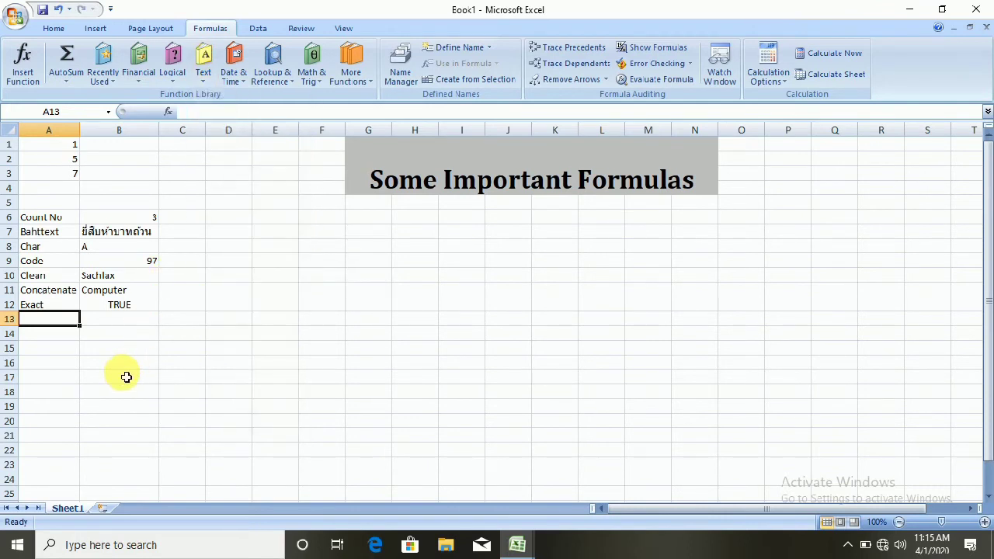
Step: Label A13 Find and move to B13
{"action": "type", "text": "Fin"}
{"action": "key", "text": "BackSpace"}
{"action": "key", "text": "BackSpace"}
{"action": "key", "text": "BackSpace"}
{"action": "type", "text": "Find"}
{"action": "key", "text": "Tab"}
Step: Enter =FIND("Sach","Sachlax",1) in B13, returning 1, and inspect the formula
{"action": "type", "text": "=fi"}
{"action": "key", "text": "Tab"}
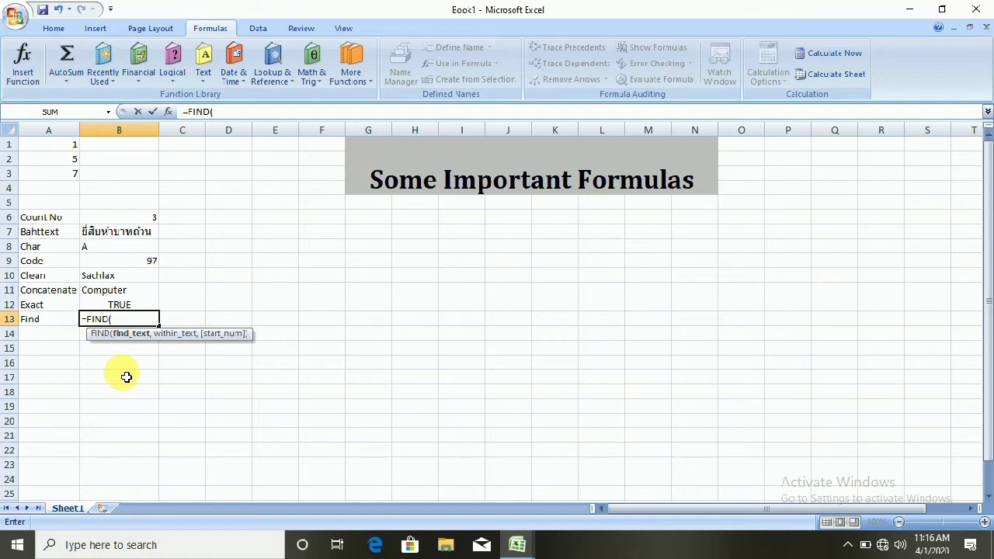
{"action": "type", "text": "\""}
{"action": "type", "text": "Sach"}
{"action": "key", "text": "BackSpace"}
{"action": "key", "text": "BackSpace"}
{"action": "type", "text": "ch\""}
{"action": "key", "text": "BackSpace"}
{"action": "type", "text": "\""}
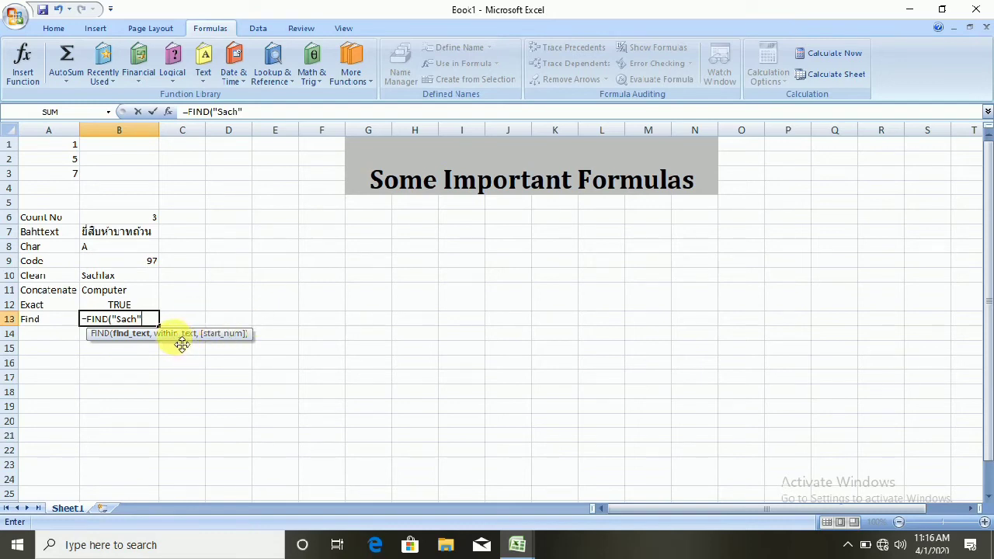
{"action": "type", "text": ","}
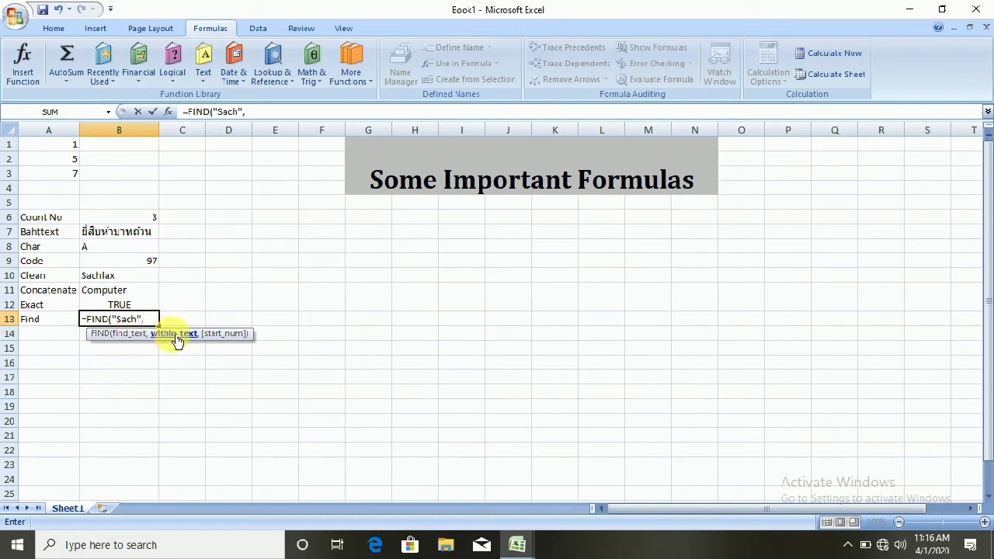
{"action": "type", "text": "\"Sachlax"}
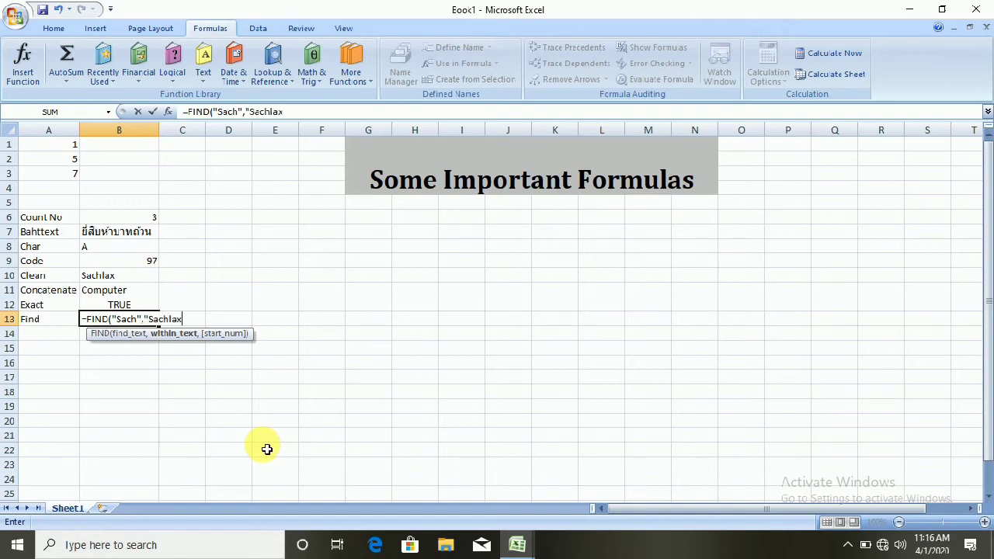
{"action": "type", "text": "\""}
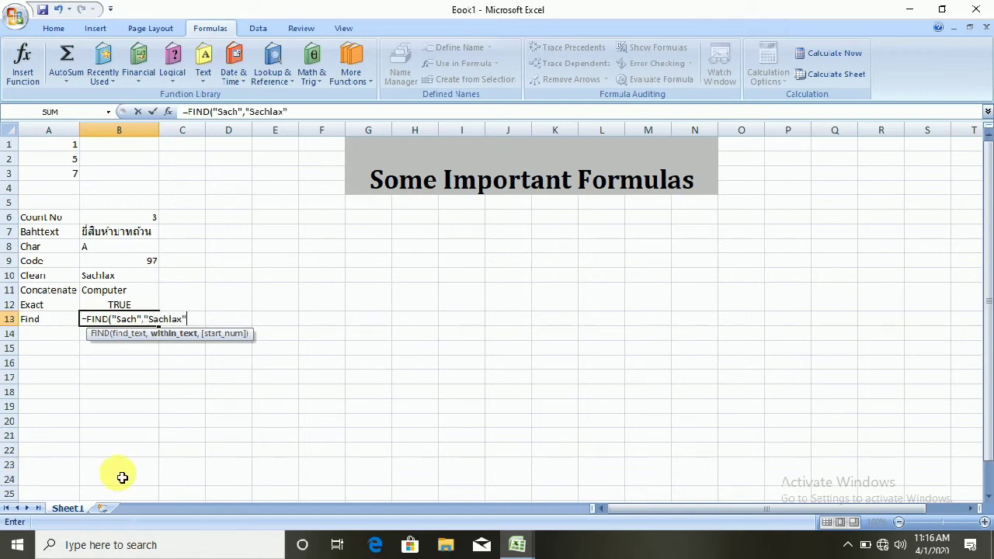
{"action": "type", "text": ",1"}
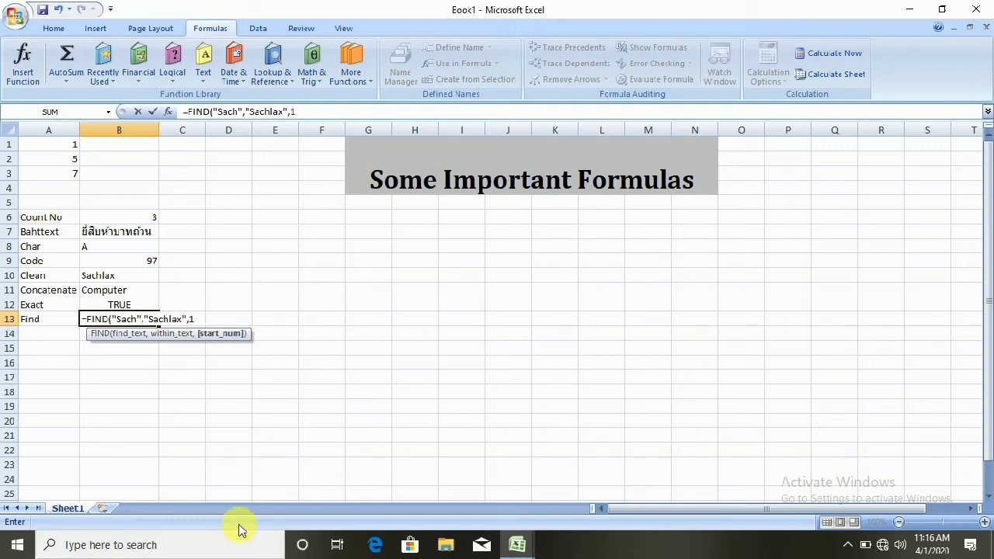
{"action": "type", "text": ")"}
{"action": "key", "text": "Return"}
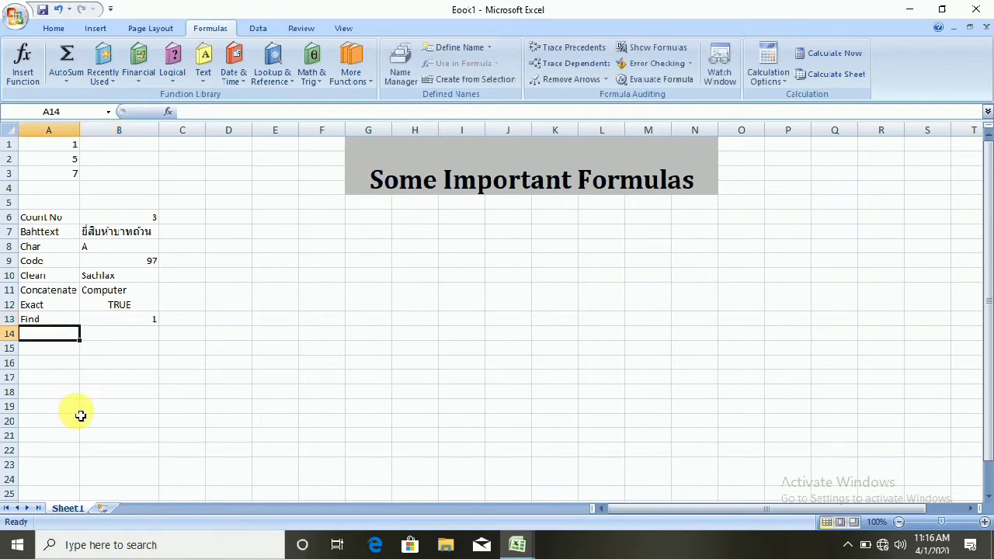
{"action": "left_click", "coordinate": [108, 318]}
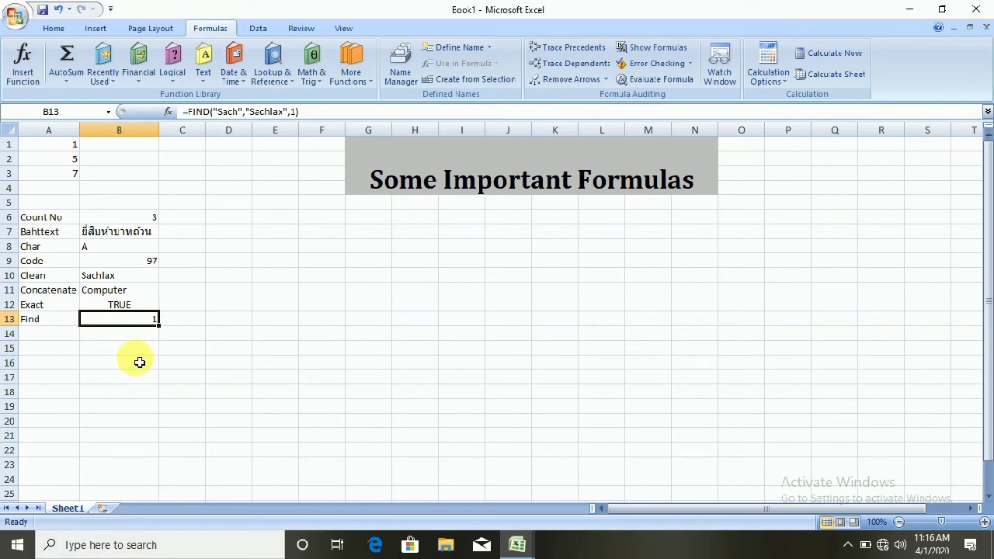
Step: Revise B13's formula to =FIND("in","Sachin",1) so it returns 5
{"action": "left_click", "coordinate": [236, 111]}
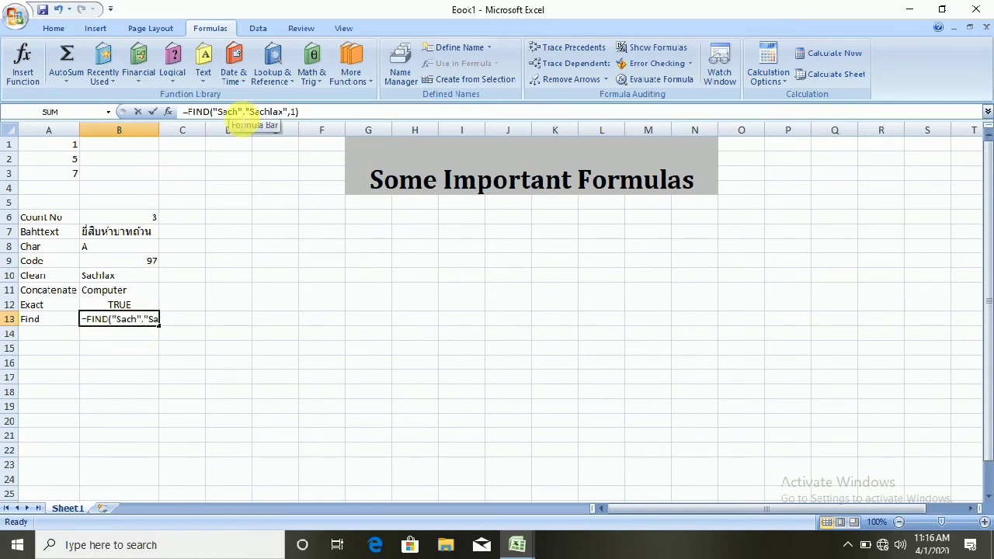
{"action": "key", "text": "BackSpace"}
{"action": "key", "text": "BackSpace"}
{"action": "key", "text": "BackSpace"}
{"action": "key", "text": "BackSpace"}
{"action": "type", "text": "in"}
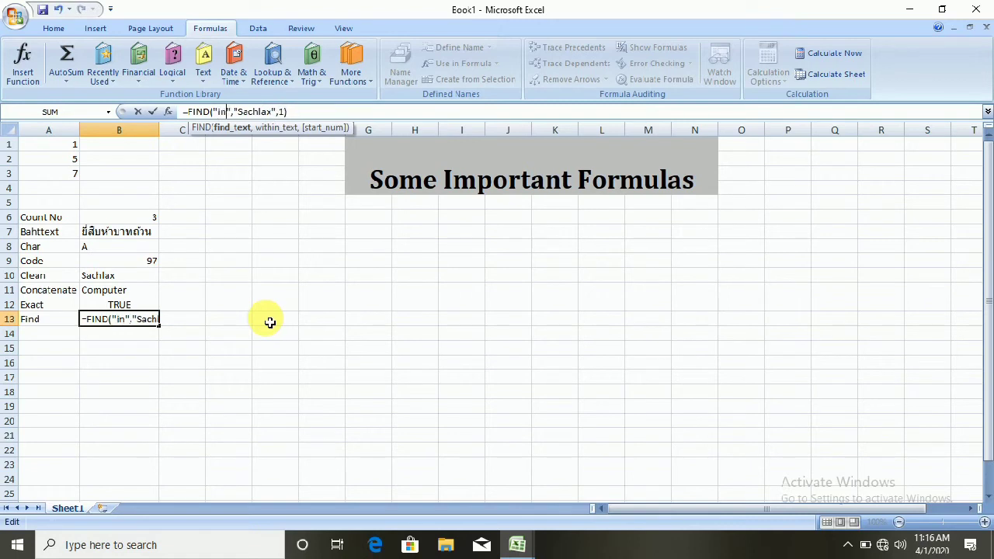
{"action": "left_click", "coordinate": [273, 111]}
{"action": "key", "text": "BackSpace"}
{"action": "key", "text": "BackSpace"}
{"action": "key", "text": "BackSpace"}
{"action": "key", "text": "BackSpace"}
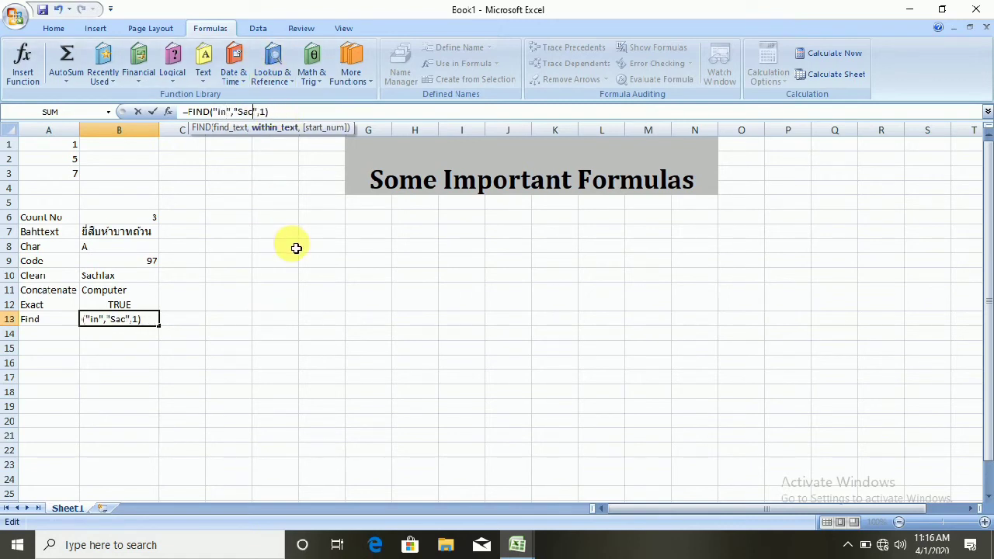
{"action": "type", "text": "hin"}
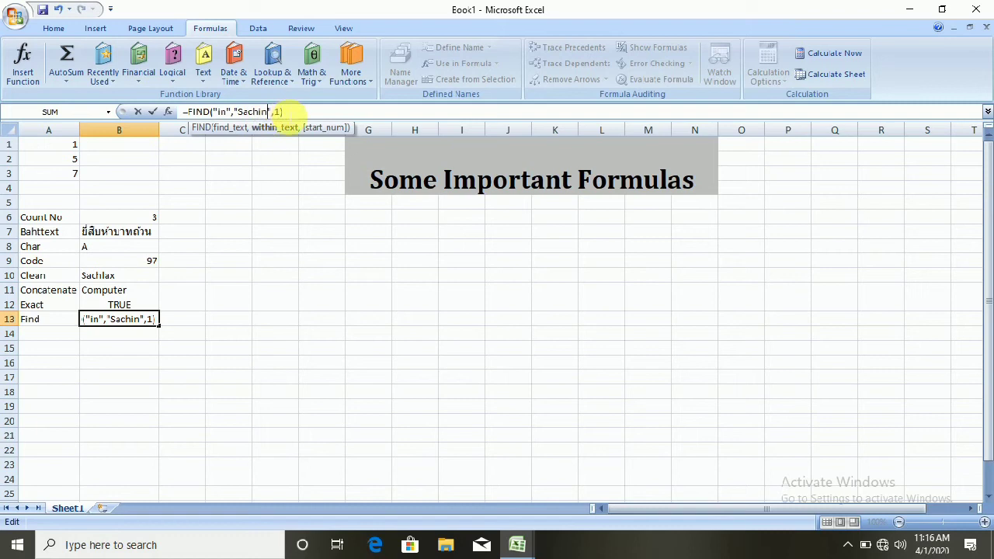
{"action": "key", "text": "Return"}
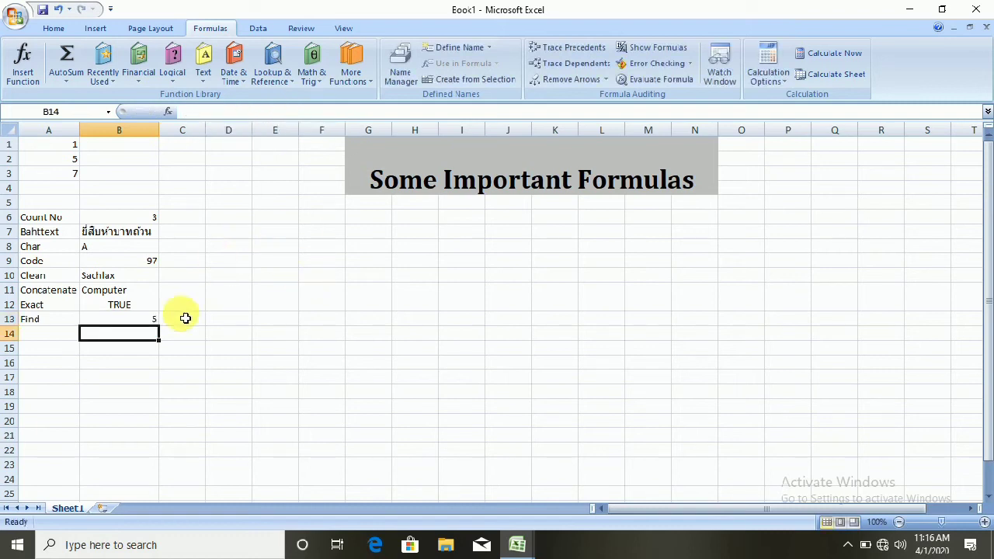
{"action": "left_click", "coordinate": [147, 319]}
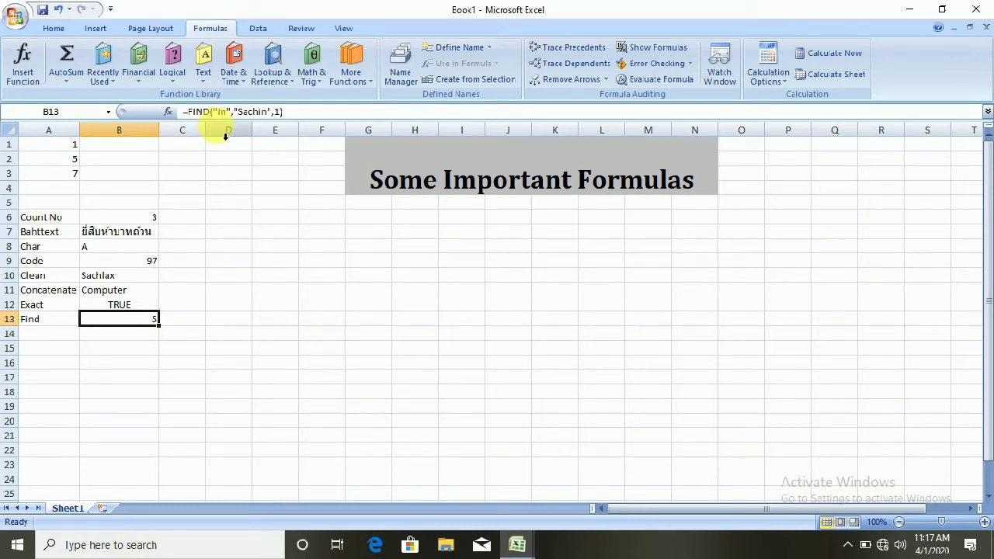
Step: After glancing at the Text function list, type Lower, Upper and Proper into A14:A16
{"action": "left_click", "coordinate": [53, 335]}
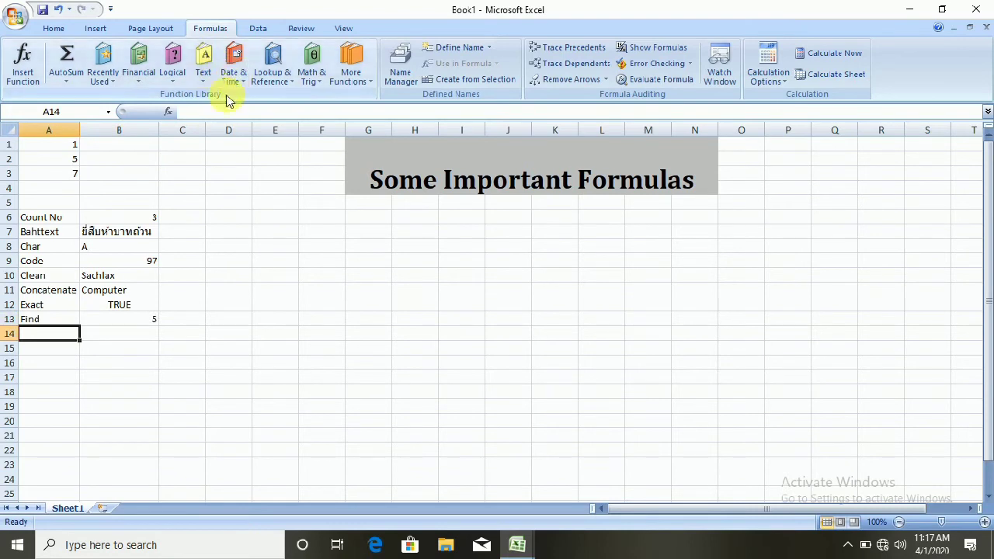
{"action": "left_click", "coordinate": [204, 77]}
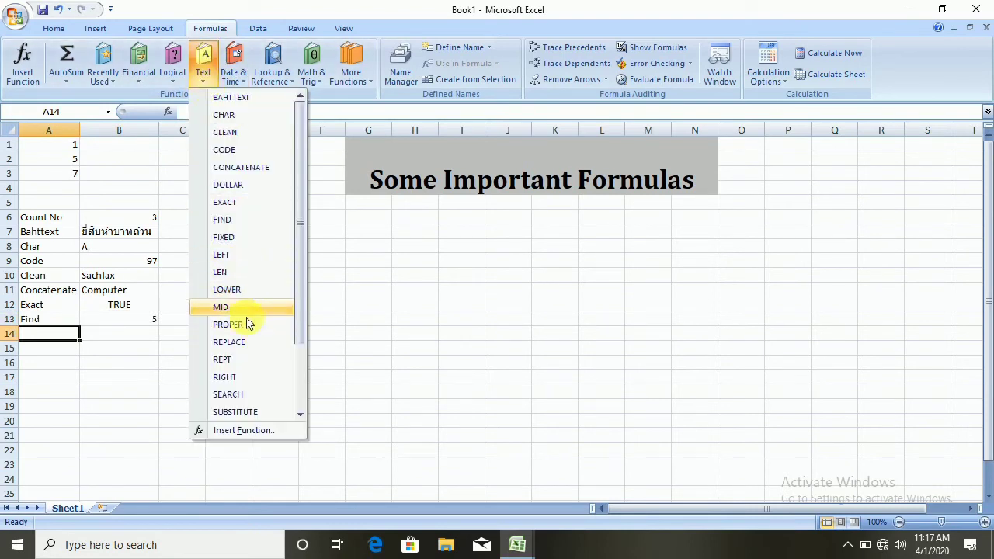
{"action": "left_click", "coordinate": [80, 363]}
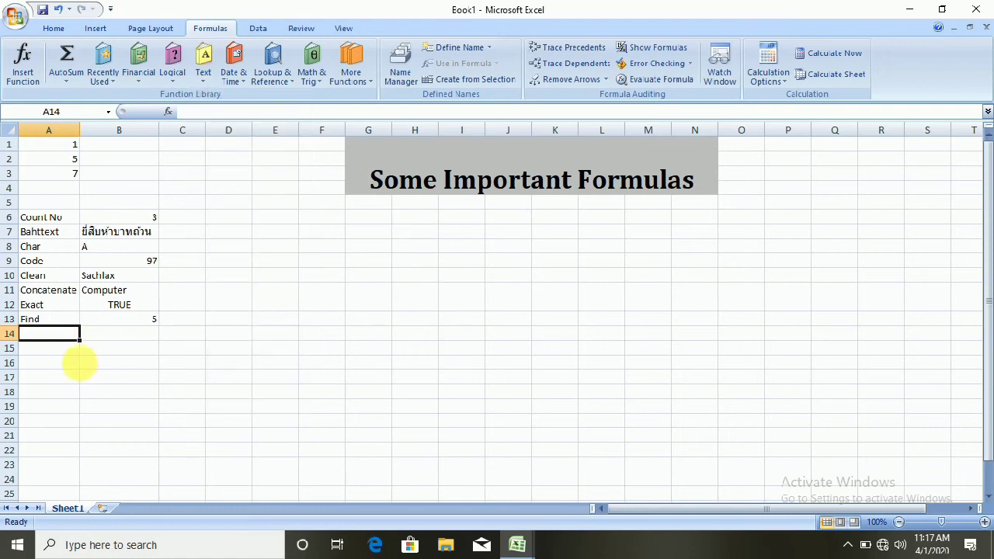
{"action": "type", "text": "Lower"}
{"action": "key", "text": "Return"}
{"action": "type", "text": "Upper"}
{"action": "key", "text": "Return"}
{"action": "type", "text": "Prope"}
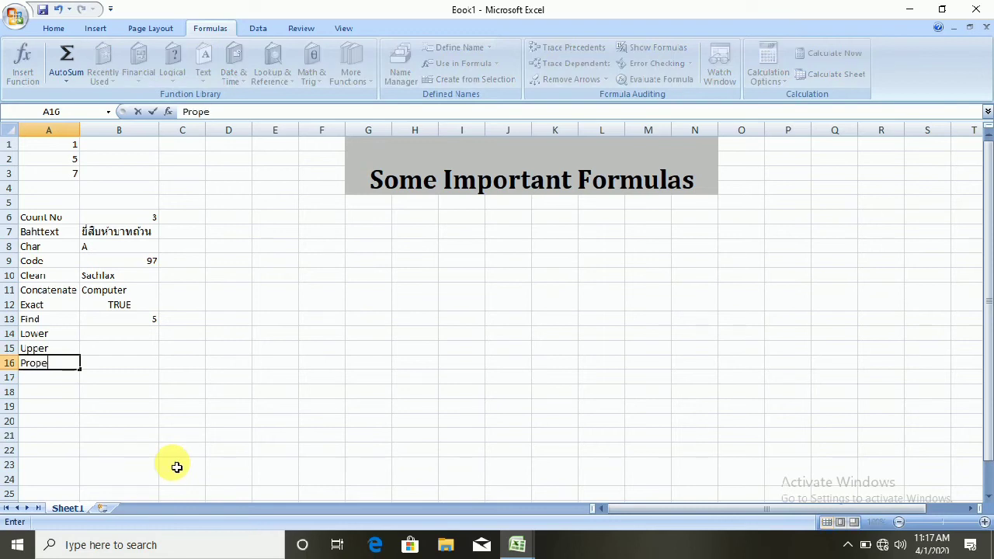
{"action": "type", "text": "r"}
{"action": "key", "text": "Return"}
Step: Add the labels Left, Right, Mid and Len in A17:A20, recapitalising Left
{"action": "type", "text": "left"}
{"action": "key", "text": "Return"}
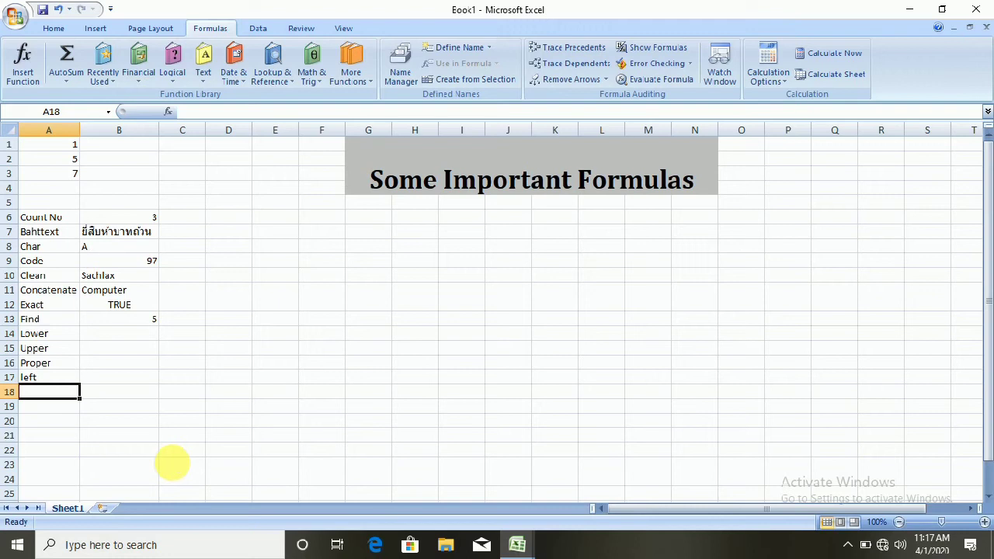
{"action": "type", "text": "Right"}
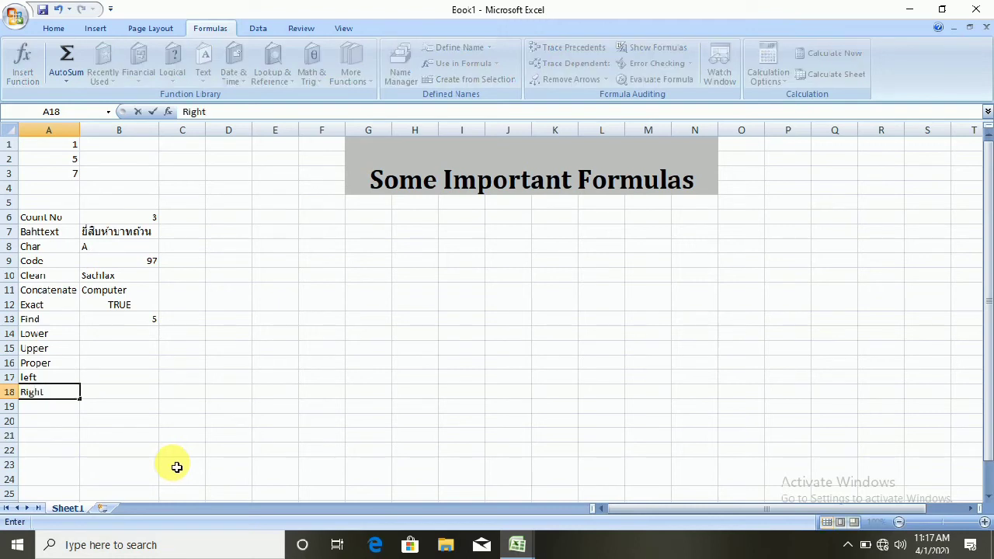
{"action": "key", "text": "Return"}
{"action": "type", "text": "Mid"}
{"action": "key", "text": "Return"}
{"action": "type", "text": "Len"}
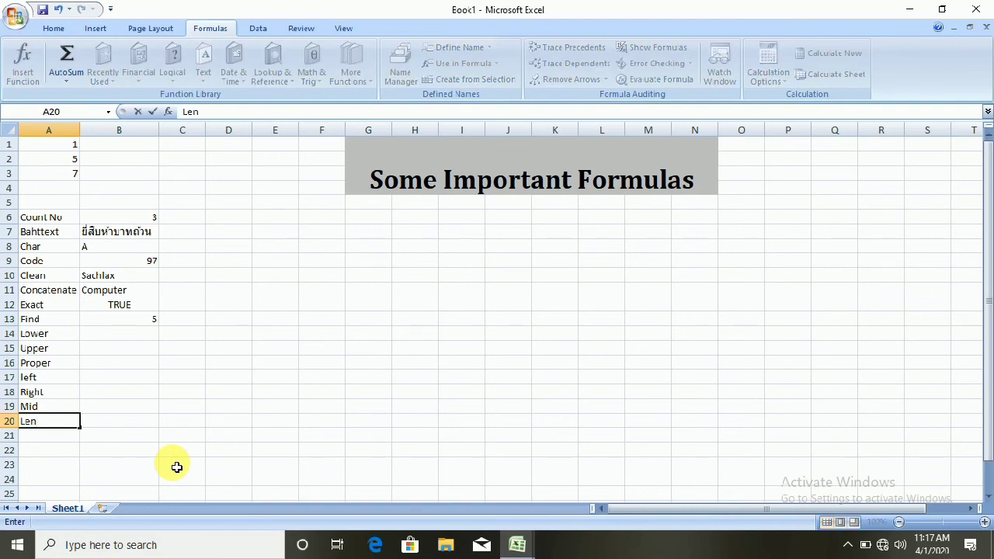
{"action": "key", "text": "Return"}
{"action": "left_click", "coordinate": [53, 377]}
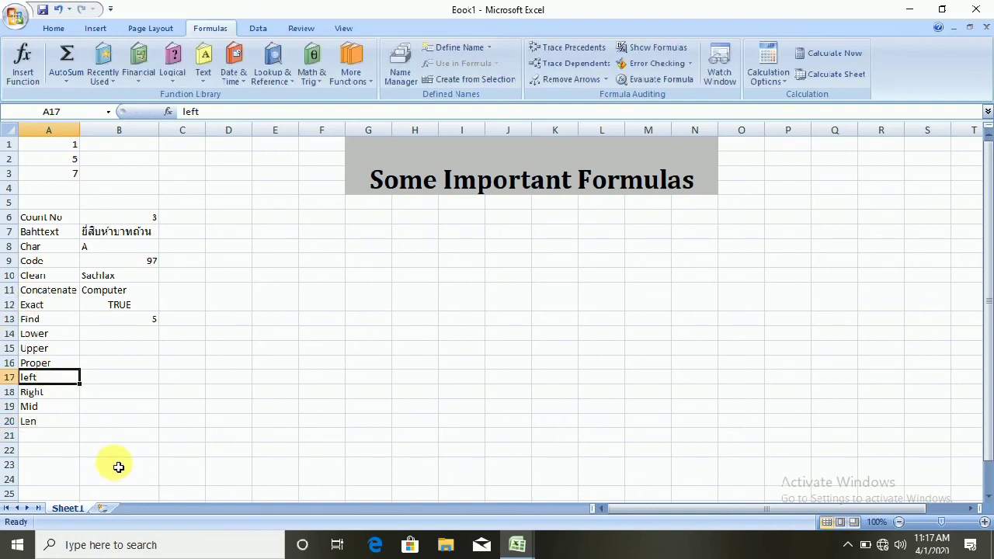
{"action": "type", "text": "Lef"}
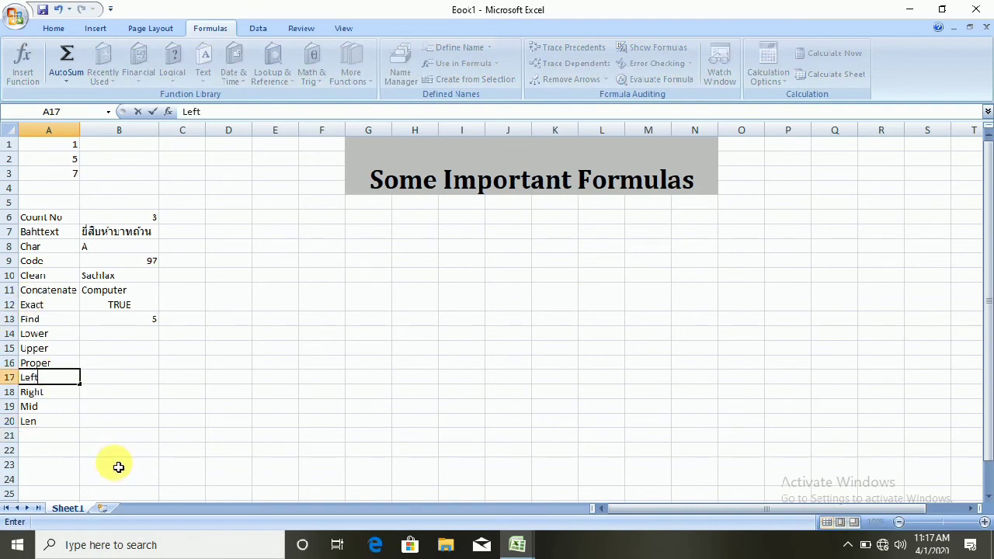
{"action": "type", "text": "t"}
{"action": "key", "text": "Return"}
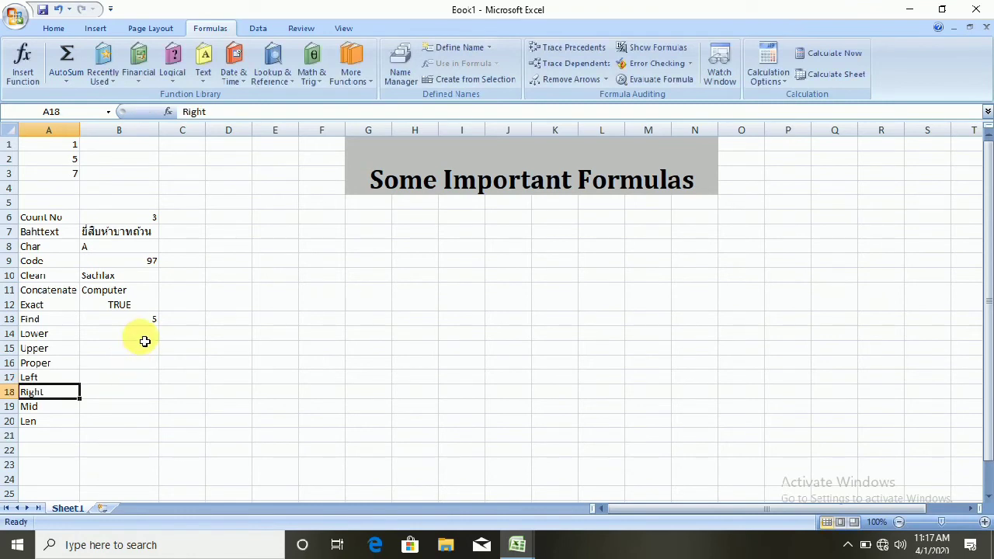
{"action": "left_click", "coordinate": [140, 335]}
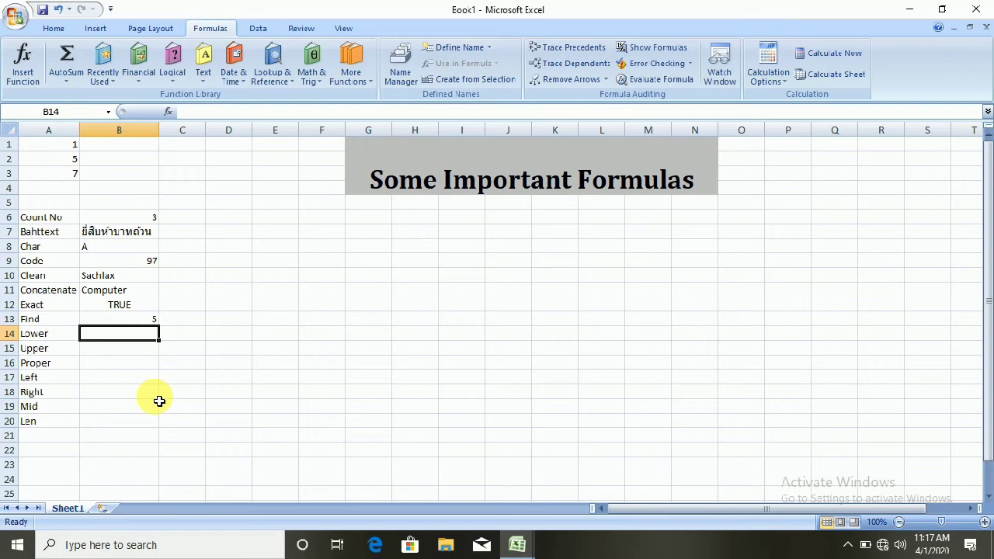
Step: Enter =LOWER("SACHLAX") in B14 to show sachlax, then type =UPPER("sachlax") in B15
{"action": "type", "text": "=lower"}
{"action": "key", "text": "Tab"}
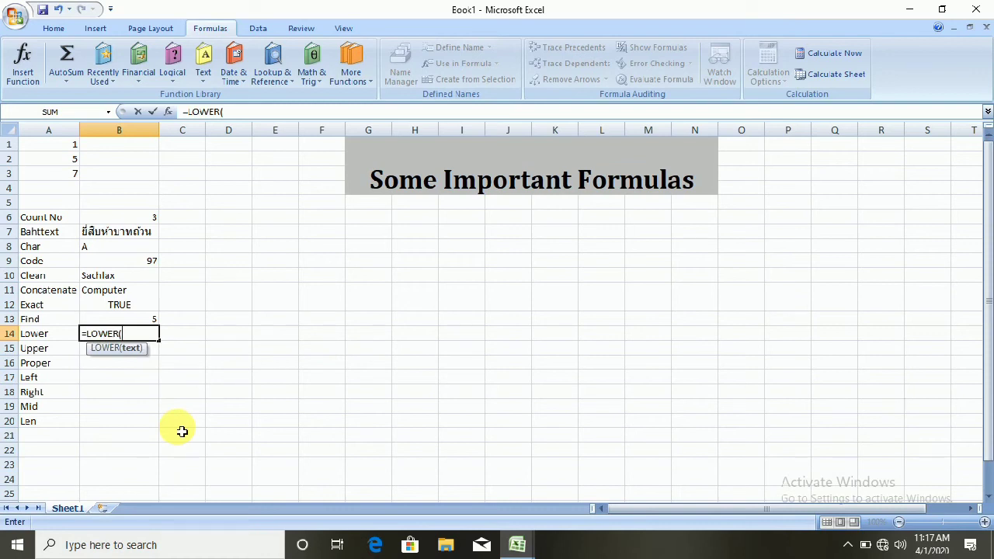
{"action": "type", "text": "\""}
{"action": "type", "text": "UPPER"}
{"action": "key", "text": "BackSpace"}
{"action": "key", "text": "BackSpace"}
{"action": "key", "text": "BackSpace"}
{"action": "key", "text": "BackSpace"}
{"action": "key", "text": "BackSpace"}
{"action": "type", "text": "SACHLAX\")"}
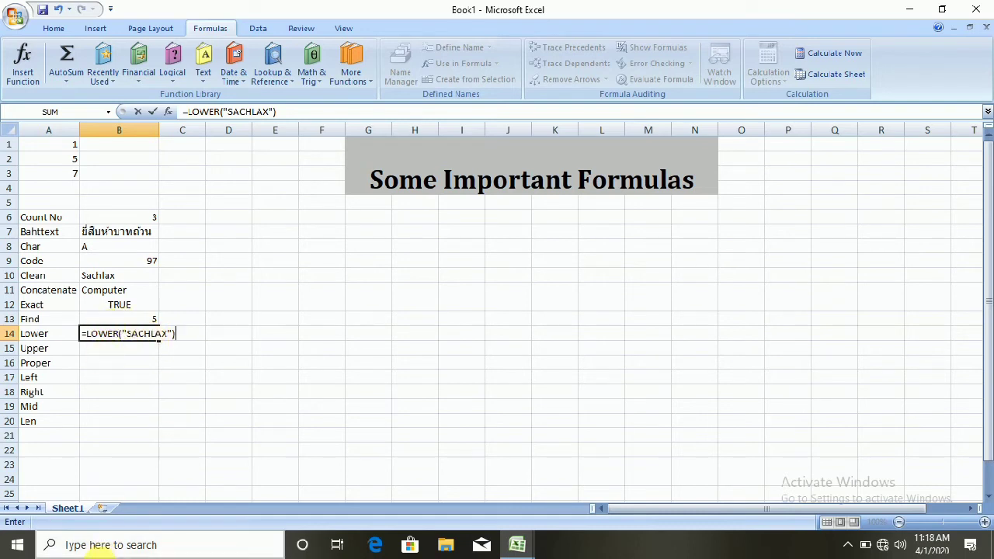
{"action": "key", "text": "Return"}
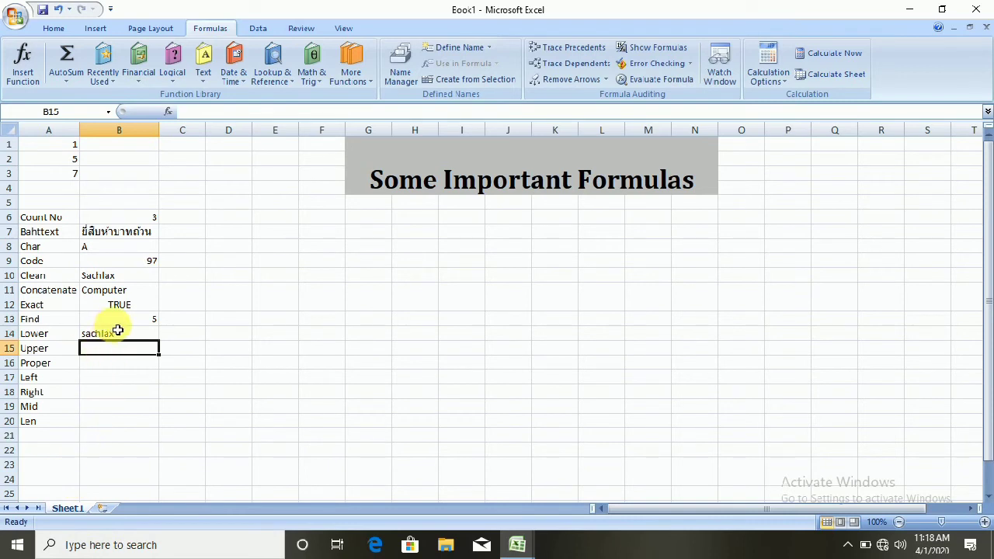
{"action": "type", "text": "="}
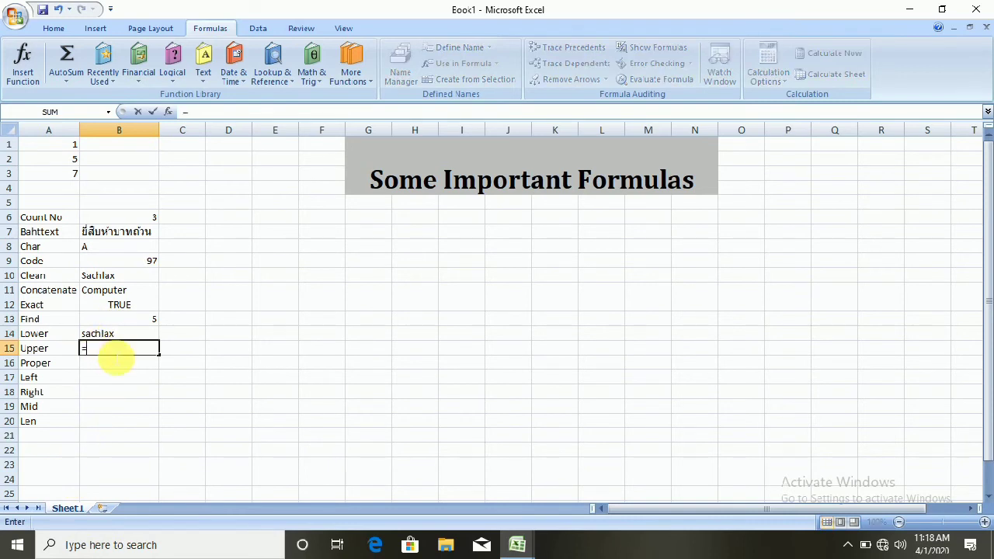
{"action": "type", "text": "UPPER(\""}
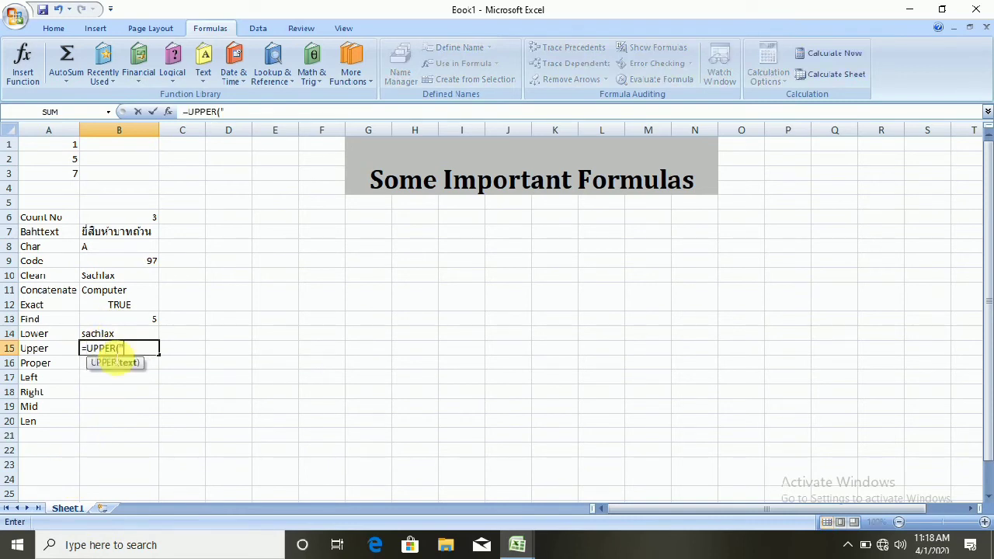
{"action": "type", "text": "sachlax\")"}
Step: Commit the UPPER formula (SACHLAX) and enter =PROPER("sachlax") in B16, returning Sachlax
{"action": "key", "text": "Return"}
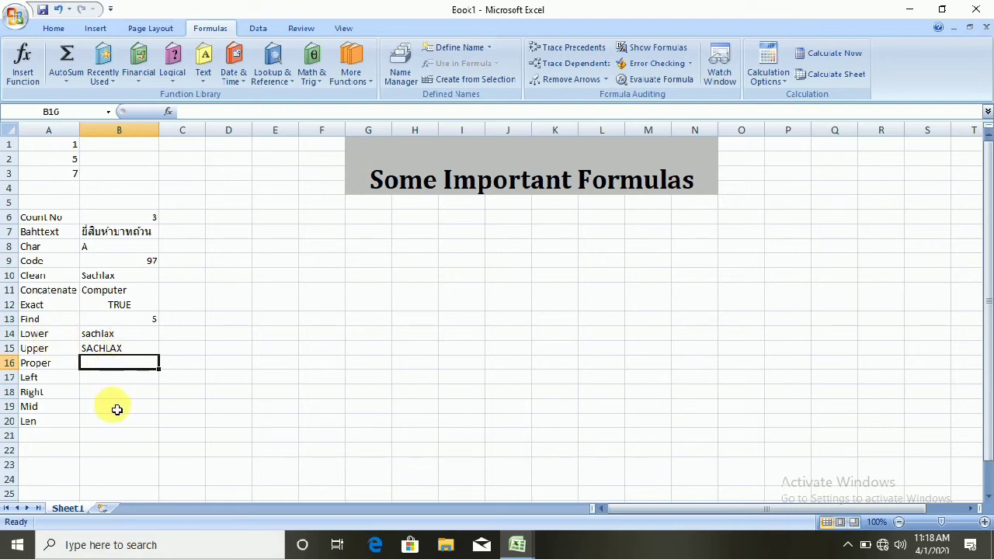
{"action": "type", "text": "=P"}
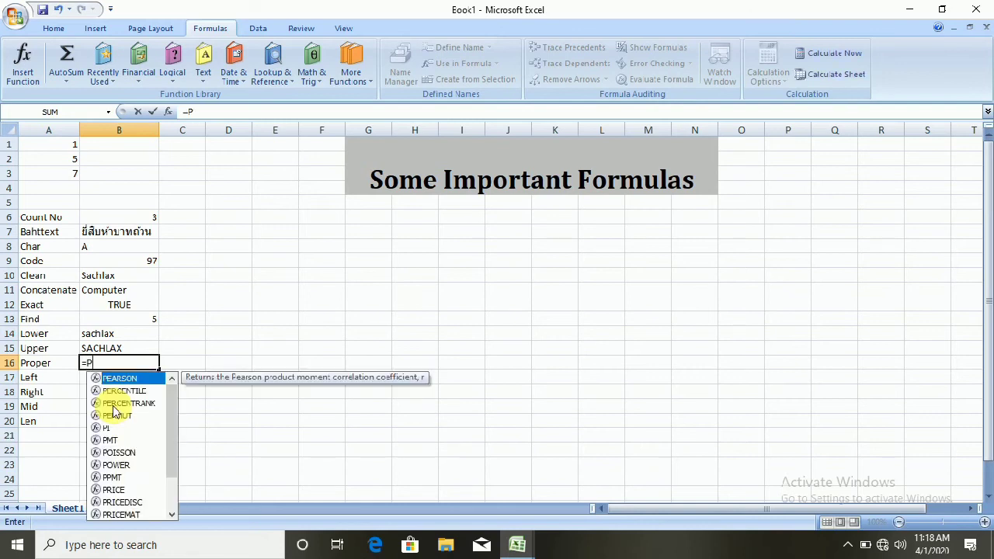
{"action": "type", "text": "roper"}
{"action": "key", "text": "Tab"}
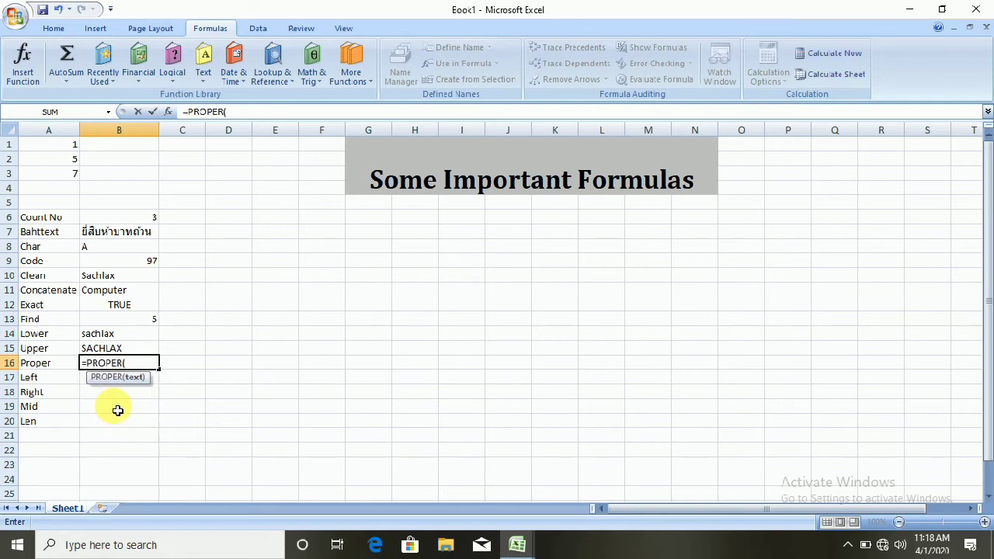
{"action": "type", "text": "sach"}
{"action": "type", "text": "lax"}
{"action": "type", "text": "\")"}
{"action": "key", "text": "Return"}
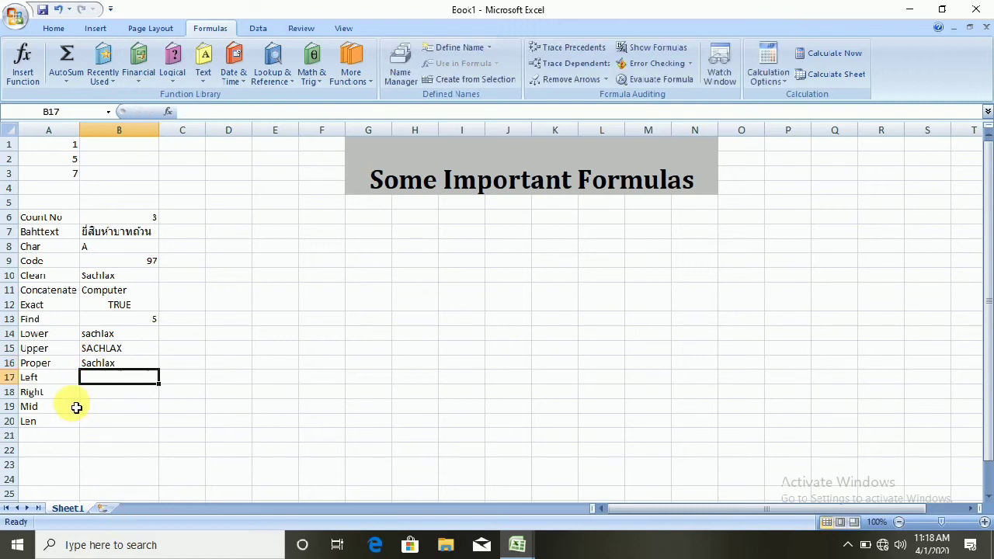
Step: Enter =LEFT("Sachlax",4) in B17, returning Sach
{"action": "type", "text": "="}
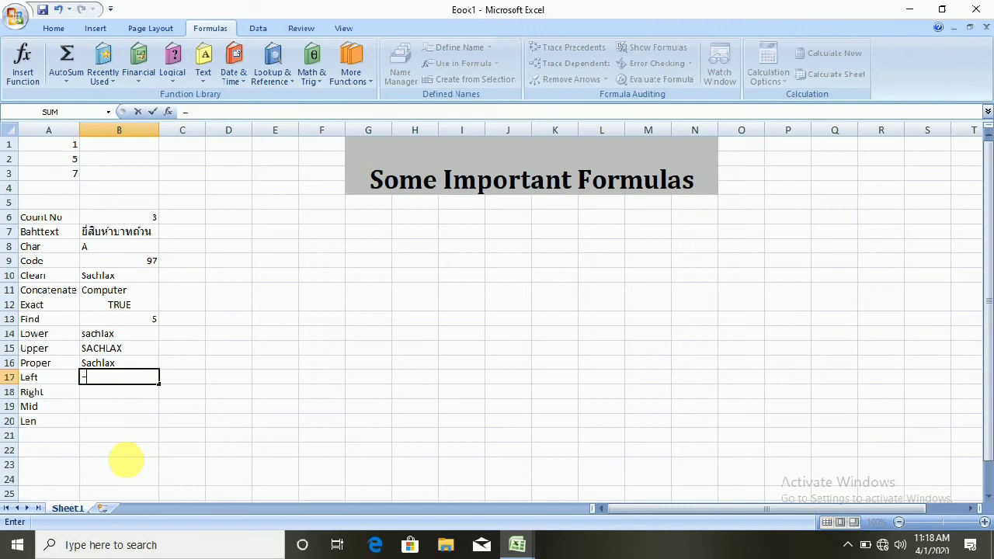
{"action": "type", "text": "left"}
{"action": "key", "text": "Tab"}
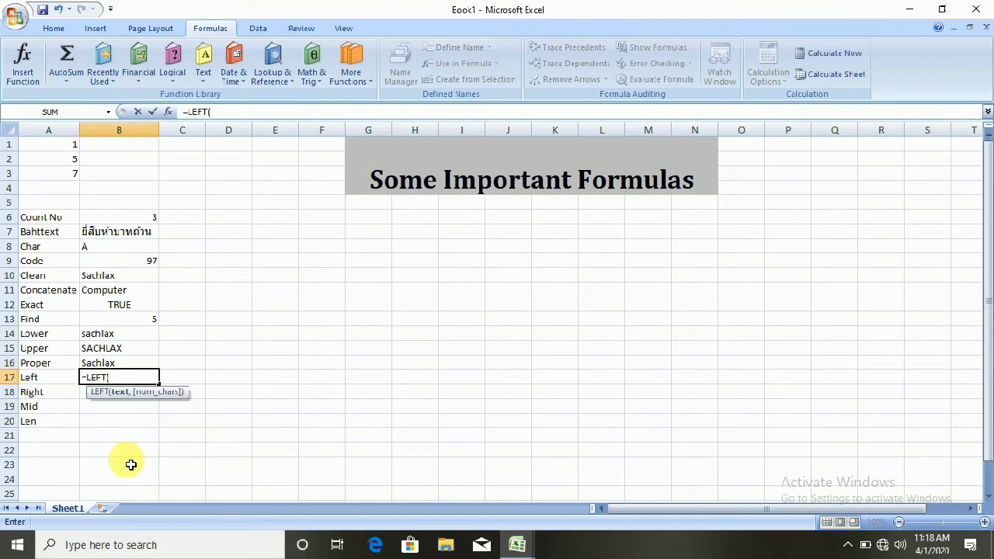
{"action": "type", "text": "\""}
{"action": "type", "text": "com"}
{"action": "key", "text": "BackSpace"}
{"action": "key", "text": "BackSpace"}
{"action": "key", "text": "BackSpace"}
{"action": "type", "text": "Sachlax"}
{"action": "type", "text": "\","}
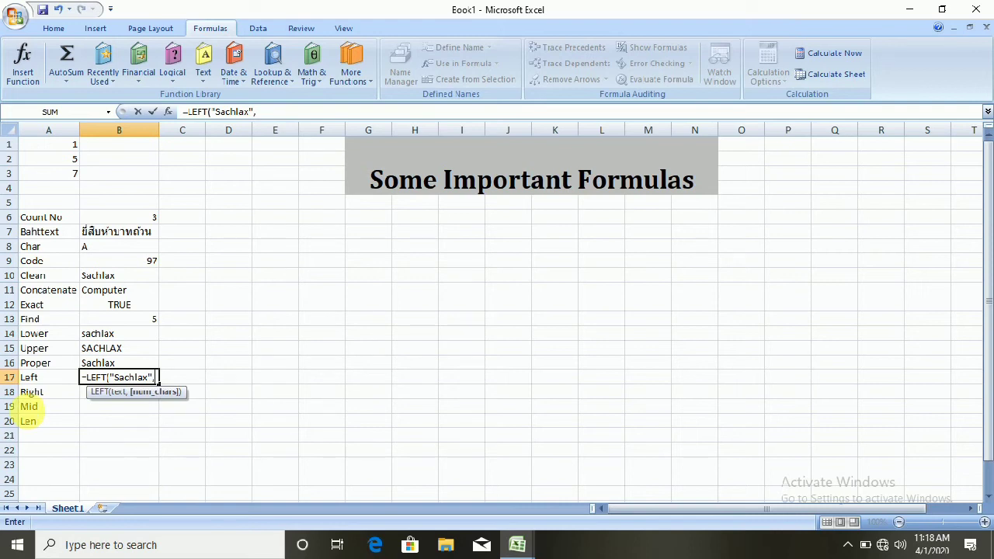
{"action": "type", "text": "4"}
{"action": "type", "text": ")"}
{"action": "key", "text": "Return"}
{"action": "key", "text": "Up"}
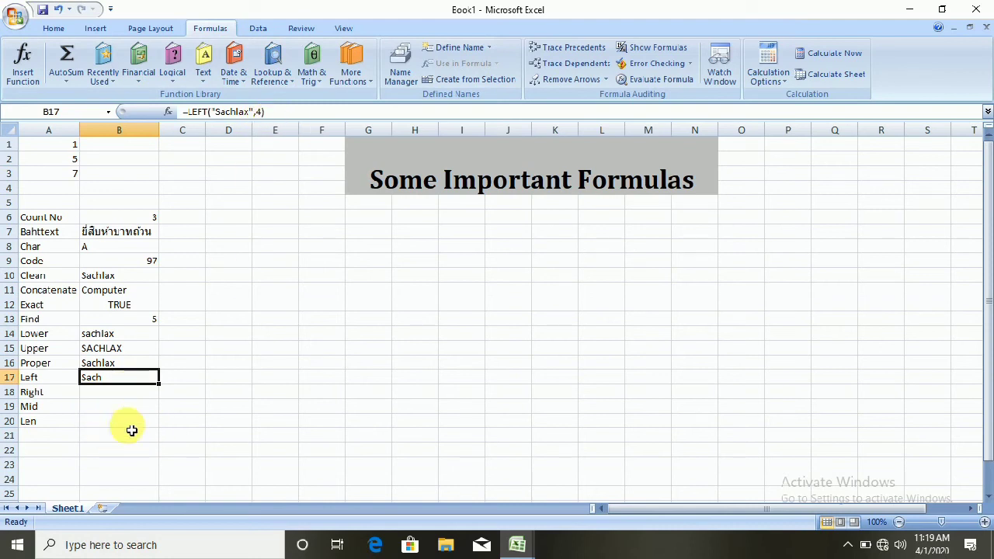
Step: Enter =RIGHT("Sachin",2) in B18, returning in, and check the formula
{"action": "left_click", "coordinate": [124, 392]}
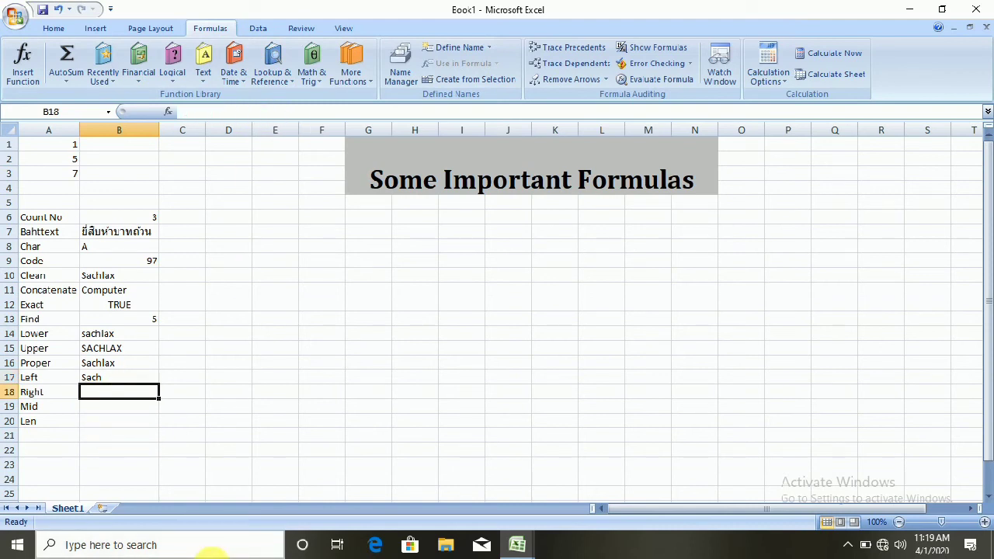
{"action": "type", "text": "=right(\""}
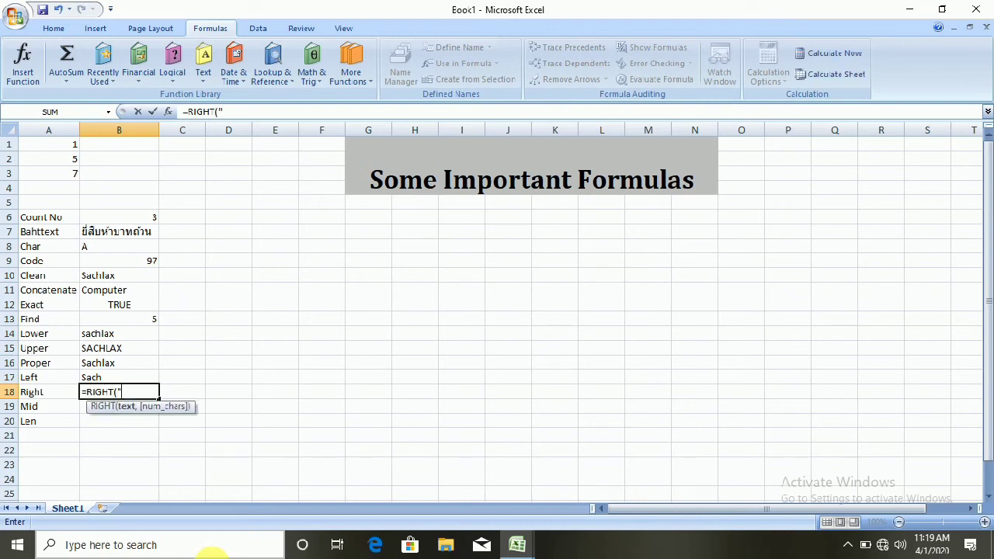
{"action": "type", "text": "Sa"}
{"action": "type", "text": "chin\","}
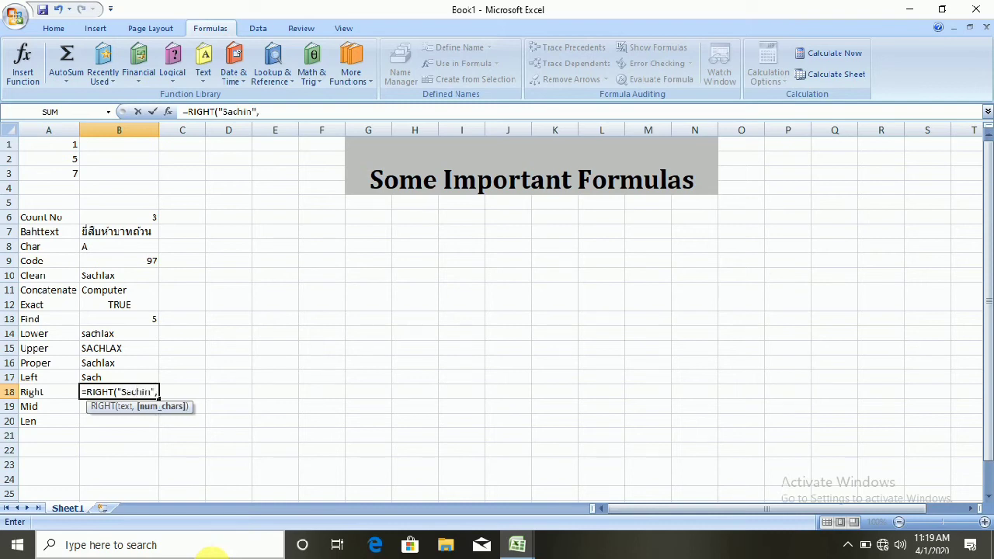
{"action": "type", "text": "2)"}
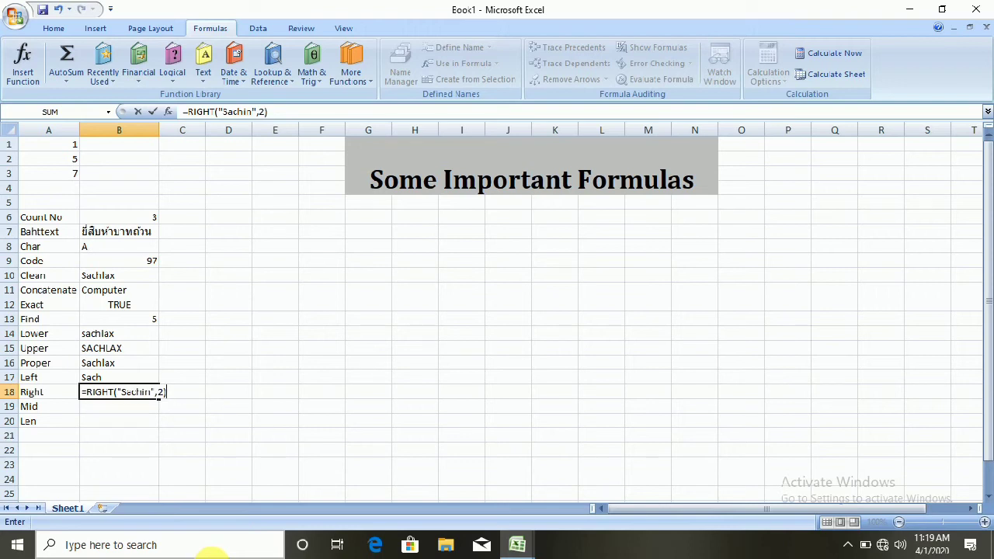
{"action": "key", "text": "Return"}
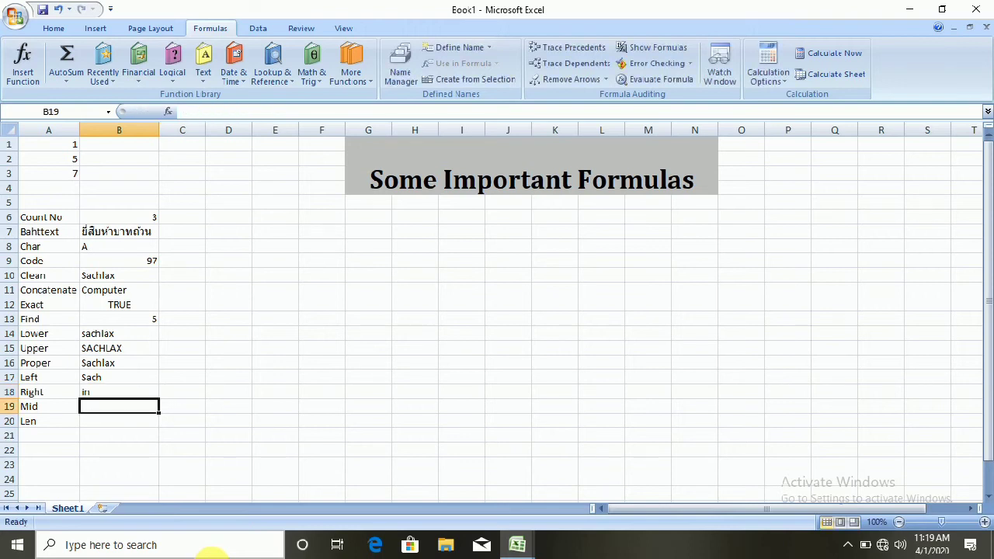
{"action": "left_click", "coordinate": [56, 393]}
{"action": "left_click", "coordinate": [88, 392]}
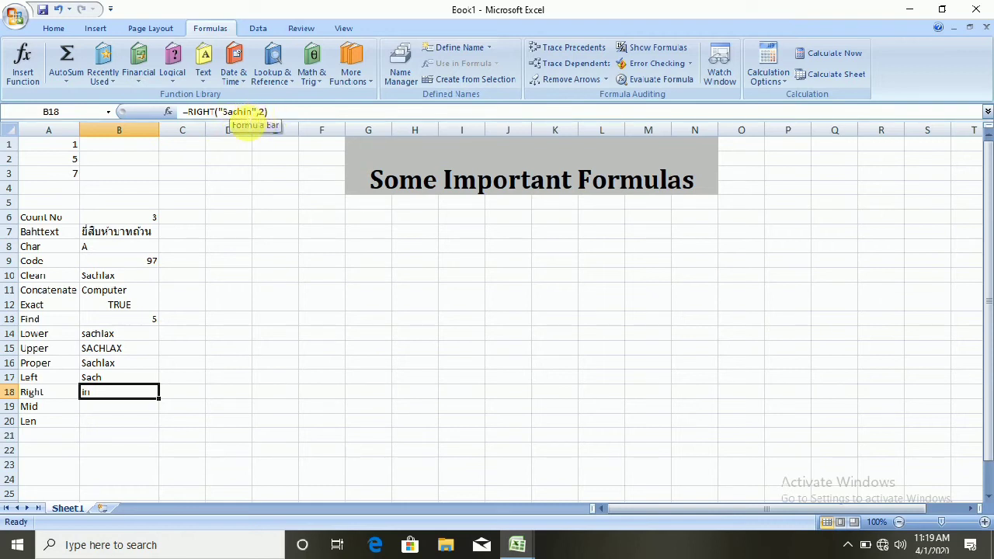
{"action": "left_click", "coordinate": [101, 412]}
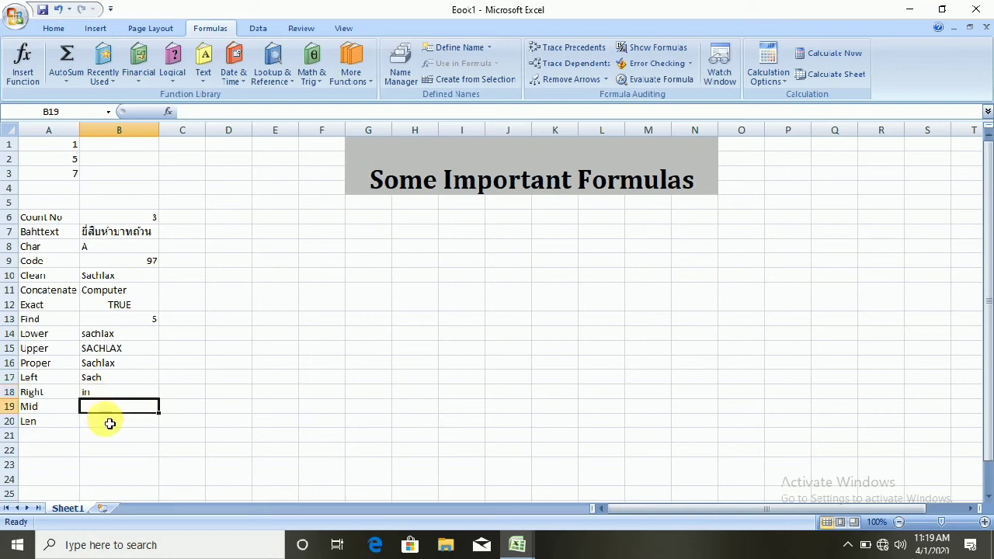
Step: Enter =MID("Sachlax",5,3) in B19 to return lax, then start =LEN in B20
{"action": "type", "text": "=MID"}
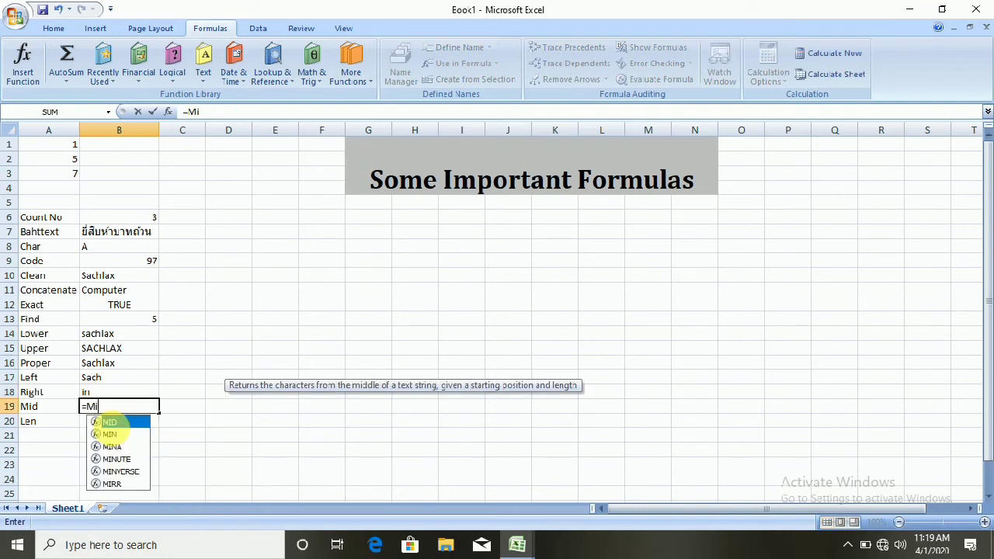
{"action": "type", "text": "("}
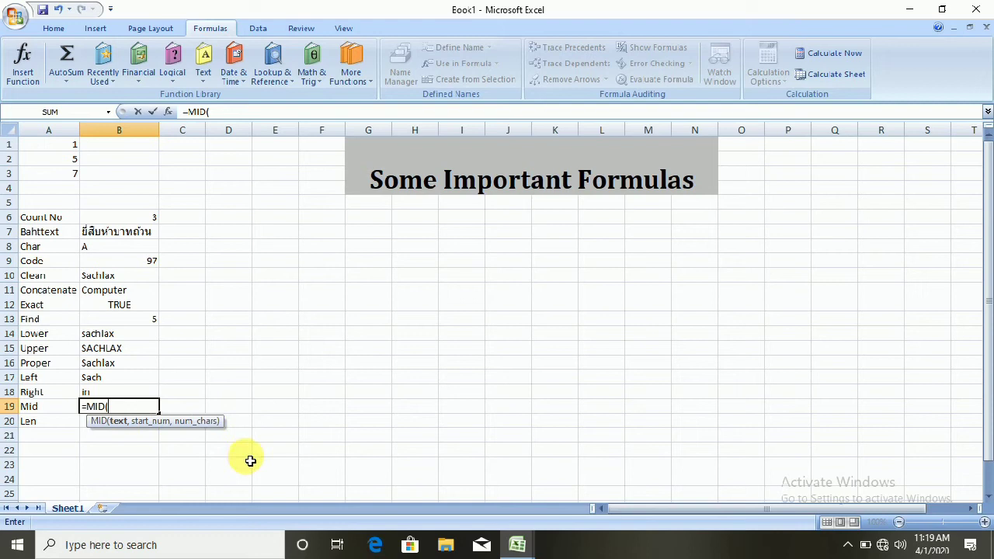
{"action": "type", "text": "\""}
{"action": "type", "text": "S"}
{"action": "type", "text": "achin"}
{"action": "key", "text": "BackSpace"}
{"action": "key", "text": "BackSpace"}
{"action": "key", "text": "BackSpace"}
{"action": "type", "text": "lasx"}
{"action": "key", "text": "BackSpace"}
{"action": "type", "text": "\","}
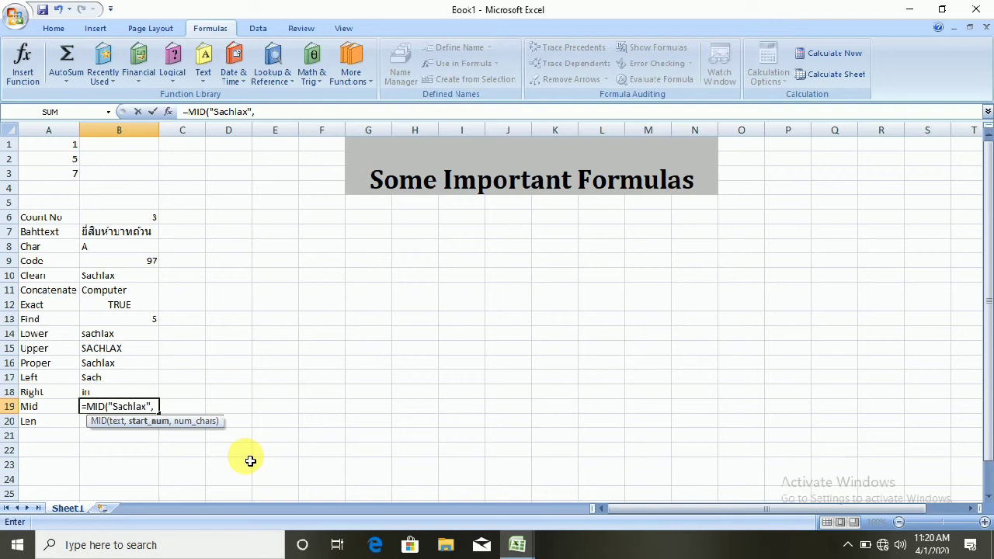
{"action": "type", "text": "5"}
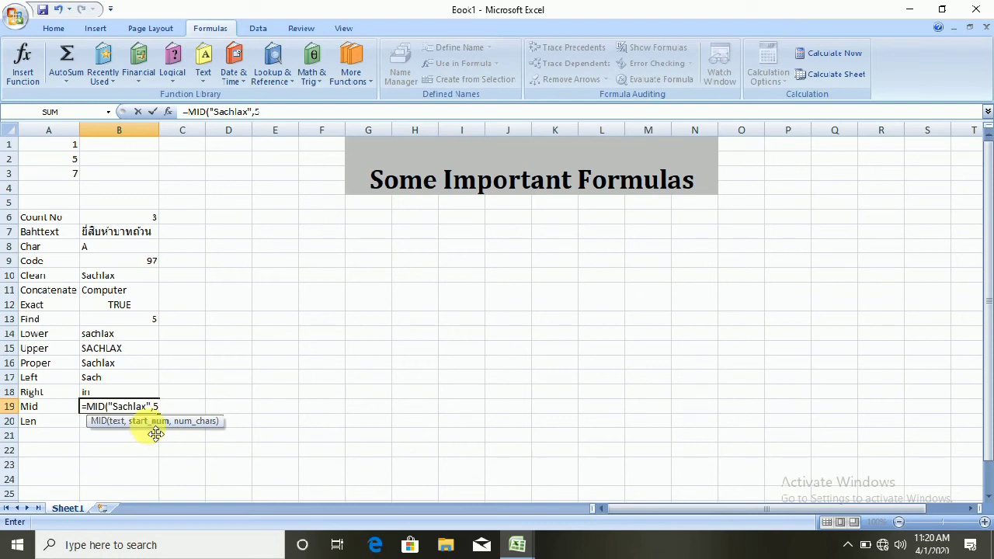
{"action": "type", "text": ","}
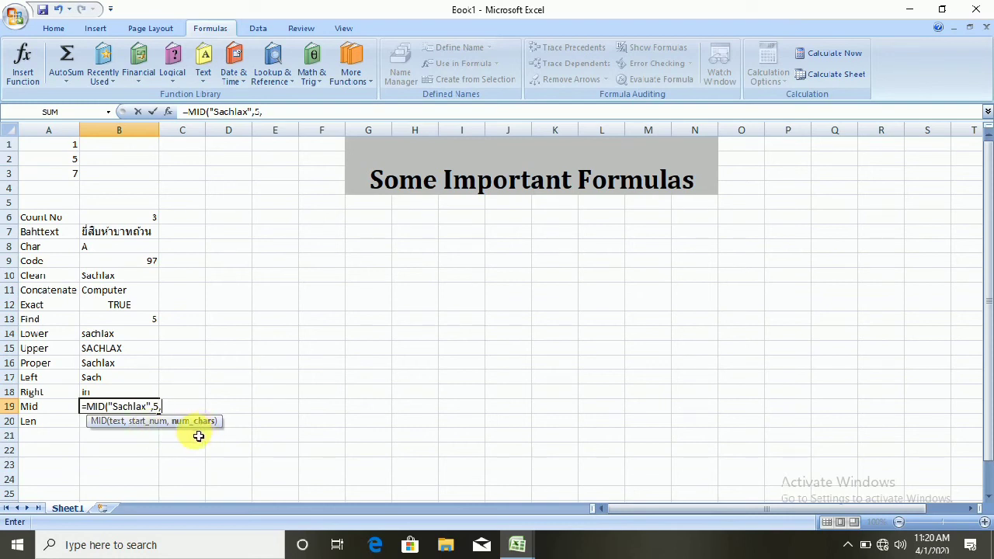
{"action": "type", "text": "3"}
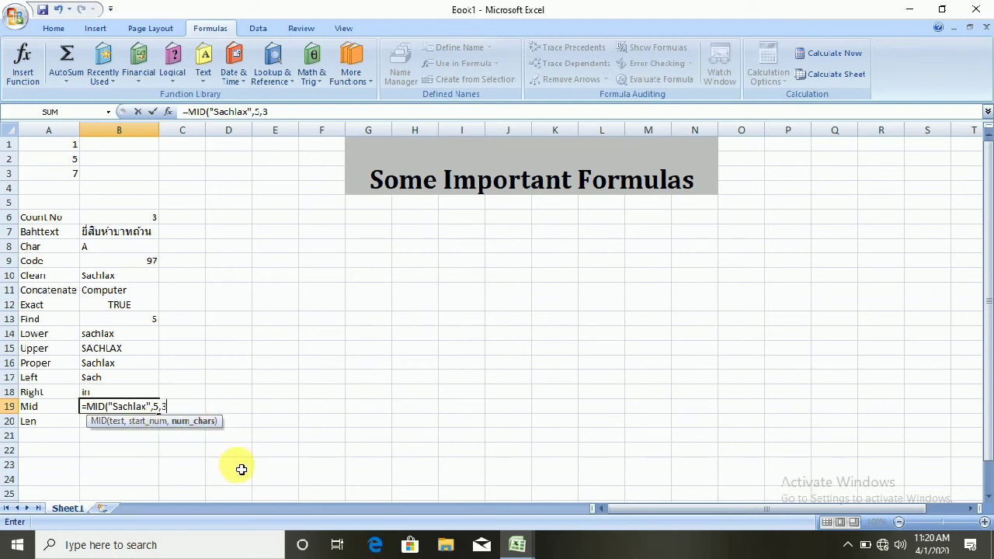
{"action": "type", "text": ")"}
{"action": "key", "text": "Return"}
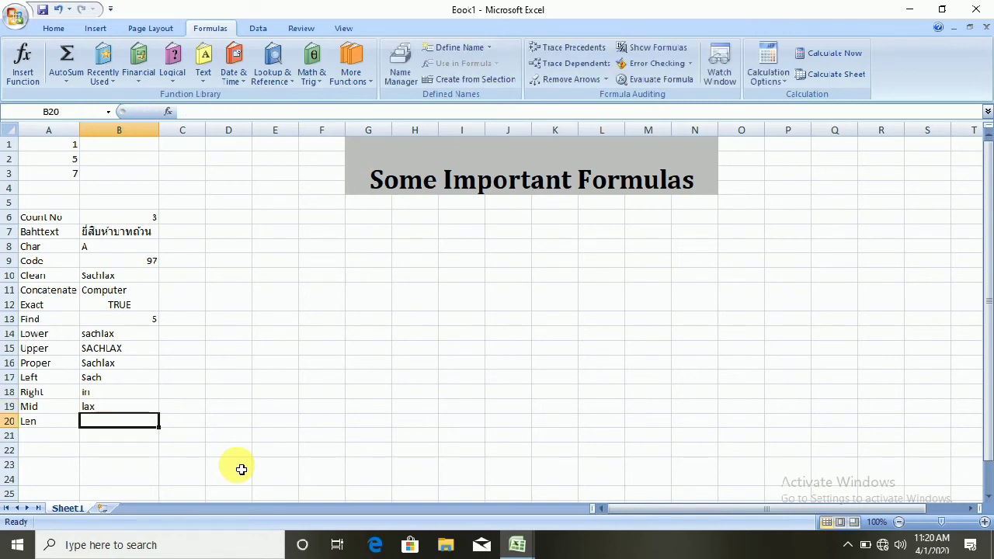
{"action": "left_click", "coordinate": [103, 408]}
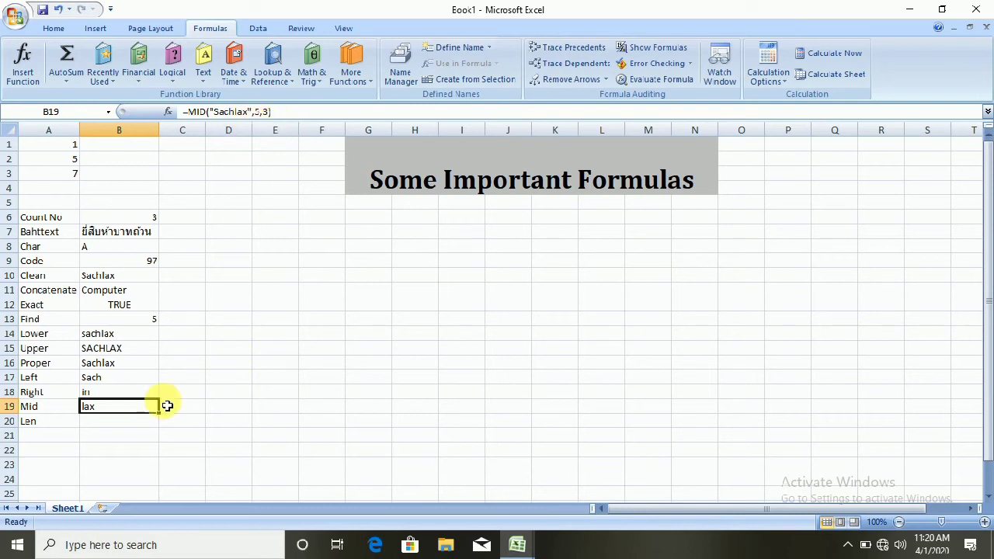
{"action": "left_click", "coordinate": [131, 423]}
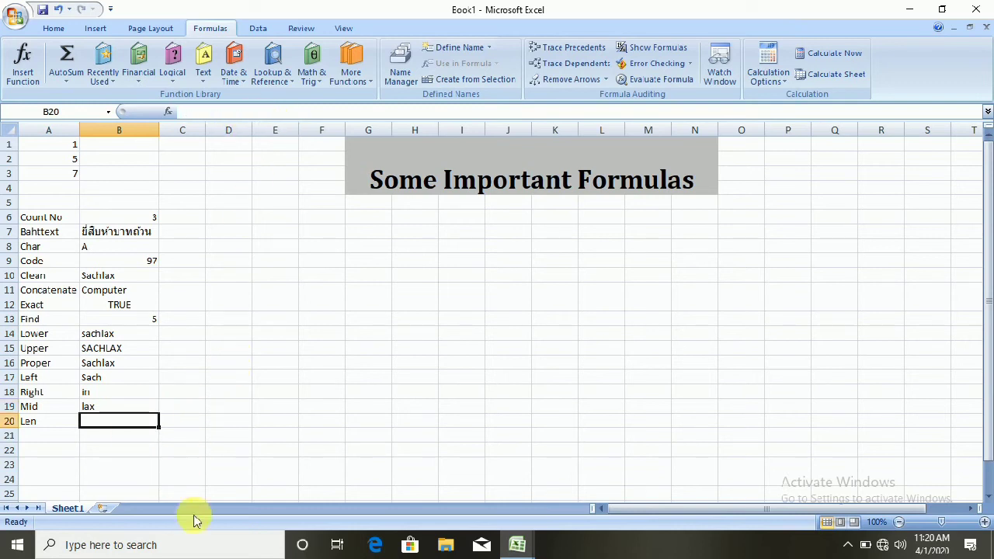
{"action": "type", "text": "="}
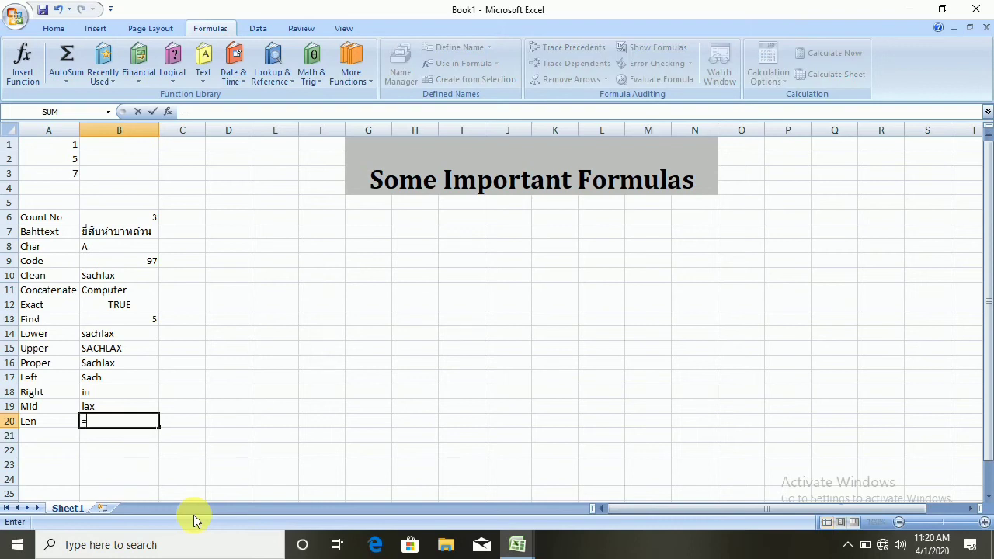
{"action": "type", "text": "Len"}
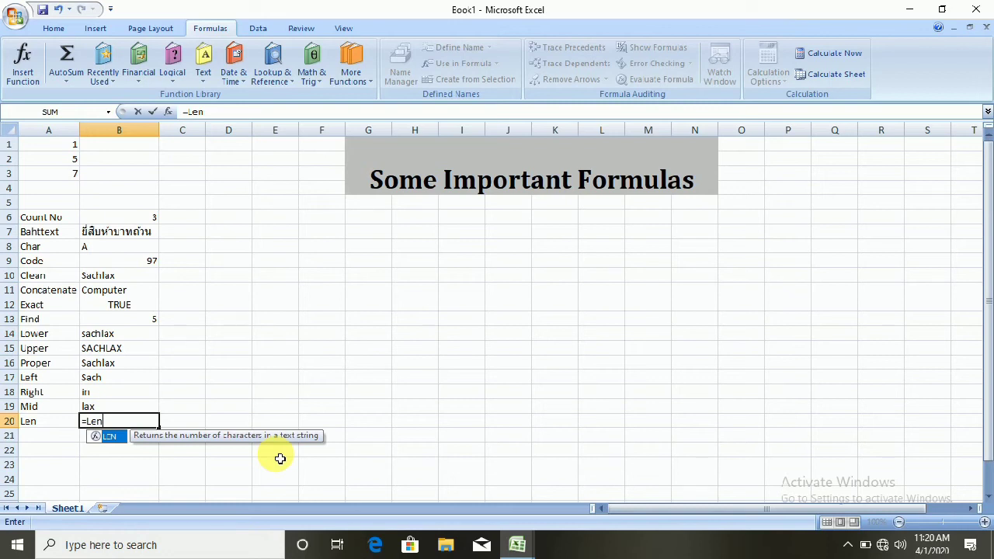
Step: Complete =LEN("Sachlax") in B20 so it returns 7
{"action": "key", "text": "Tab"}
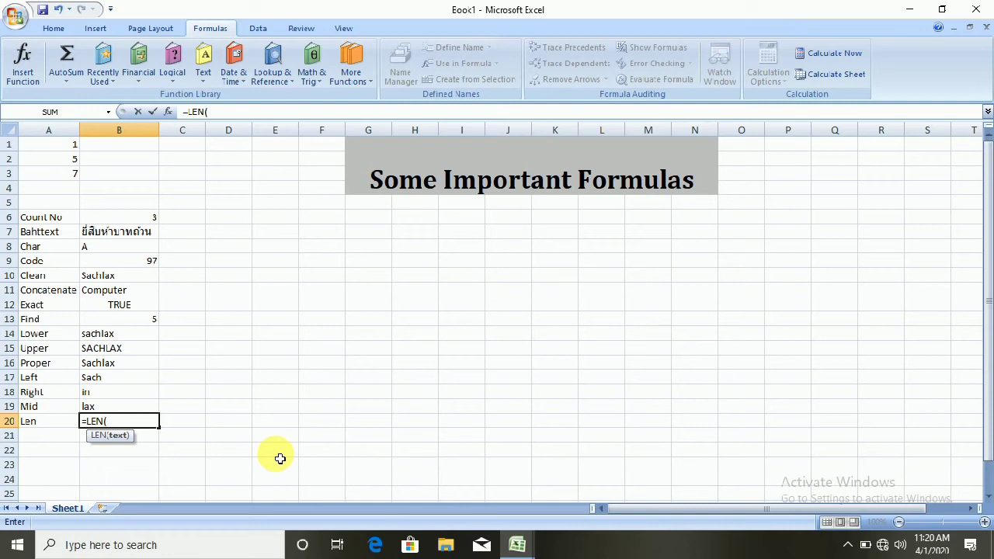
{"action": "type", "text": "sac"}
{"action": "key", "text": "BackSpace"}
{"action": "key", "text": "BackSpace"}
{"action": "key", "text": "BackSpace"}
{"action": "type", "text": "Sachlax\")"}
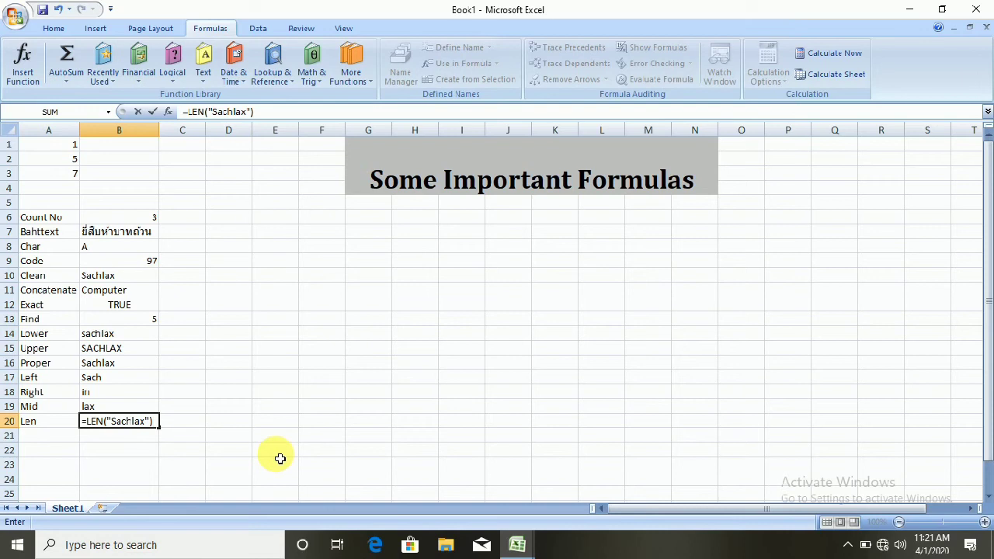
{"action": "key", "text": "Return"}
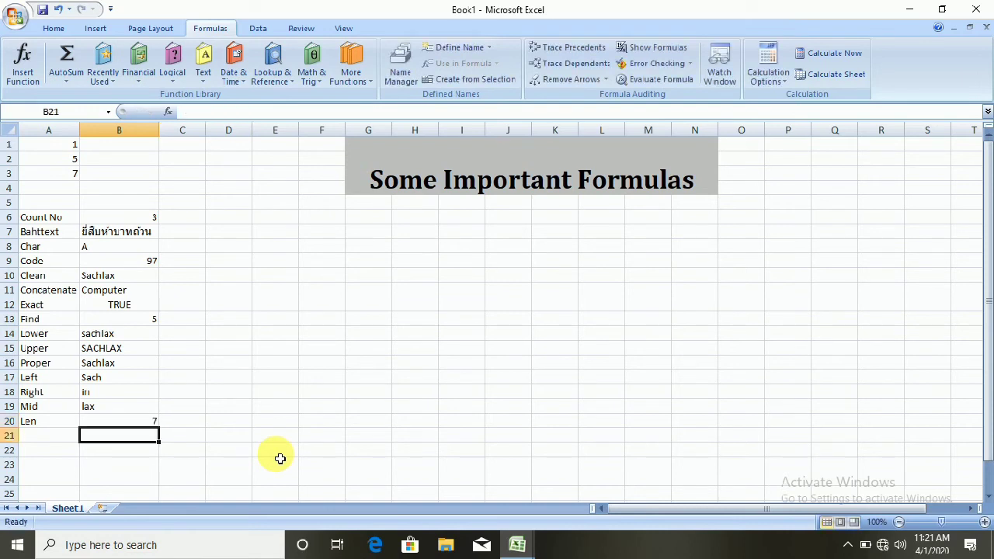
Step: Scroll through the Formulas > Text function list, then dismiss it by selecting A21
{"action": "left_click", "coordinate": [202, 88]}
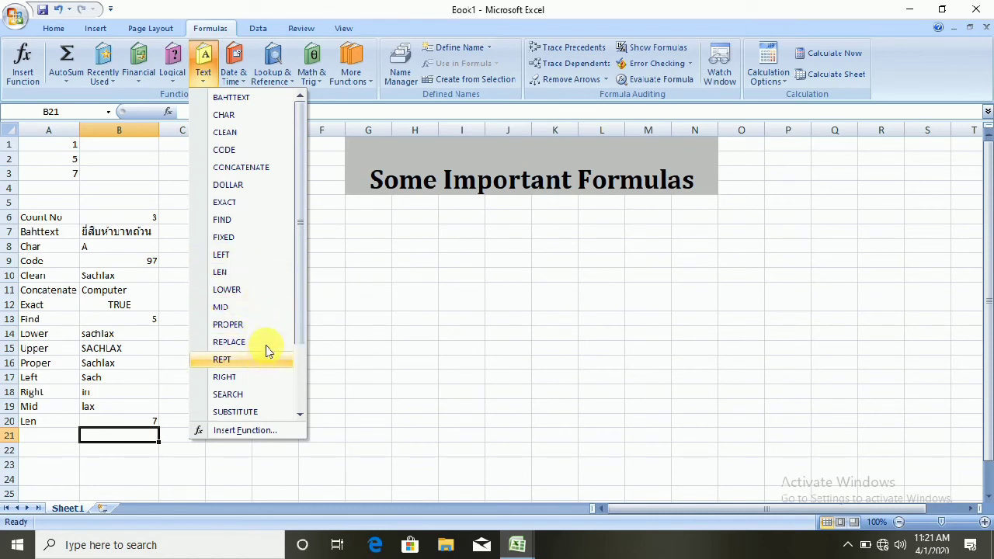
{"action": "left_click_drag", "start_coordinate": [299, 337], "coordinate": [300, 412]}
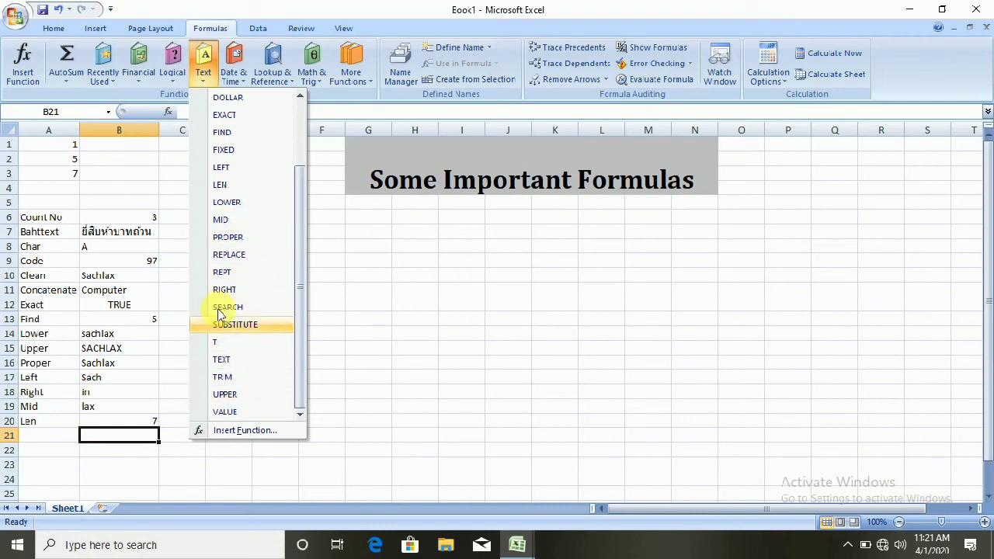
{"action": "scroll", "coordinate": [233, 171], "scroll_direction": "up", "scroll_amount": 2}
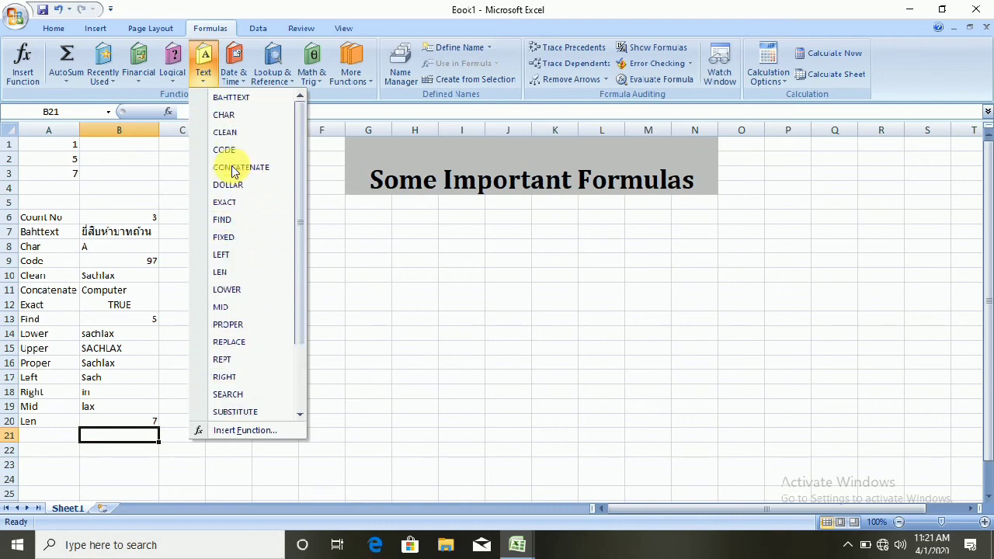
{"action": "scroll", "coordinate": [233, 171], "scroll_direction": "down", "scroll_amount": 2}
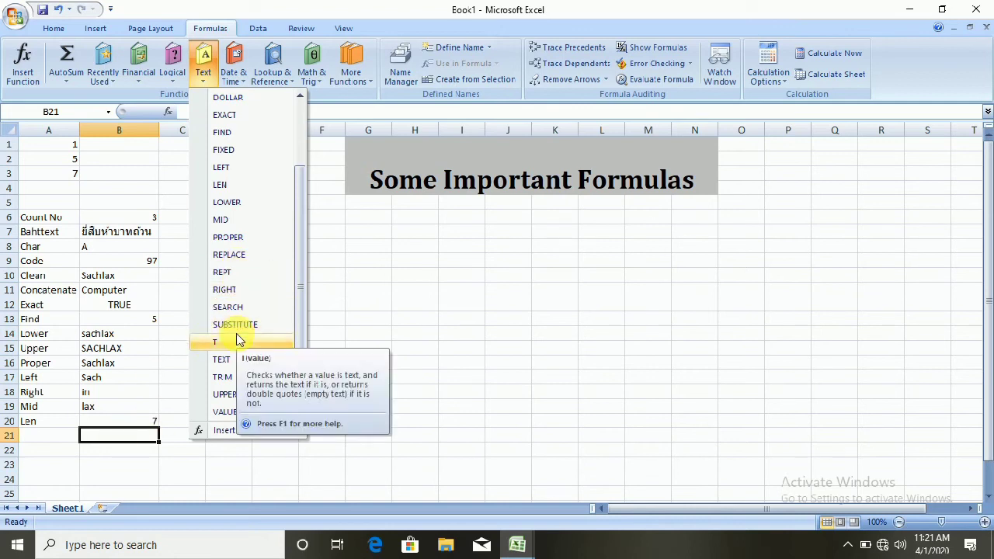
{"action": "mouse_move", "coordinate": [235, 324]}
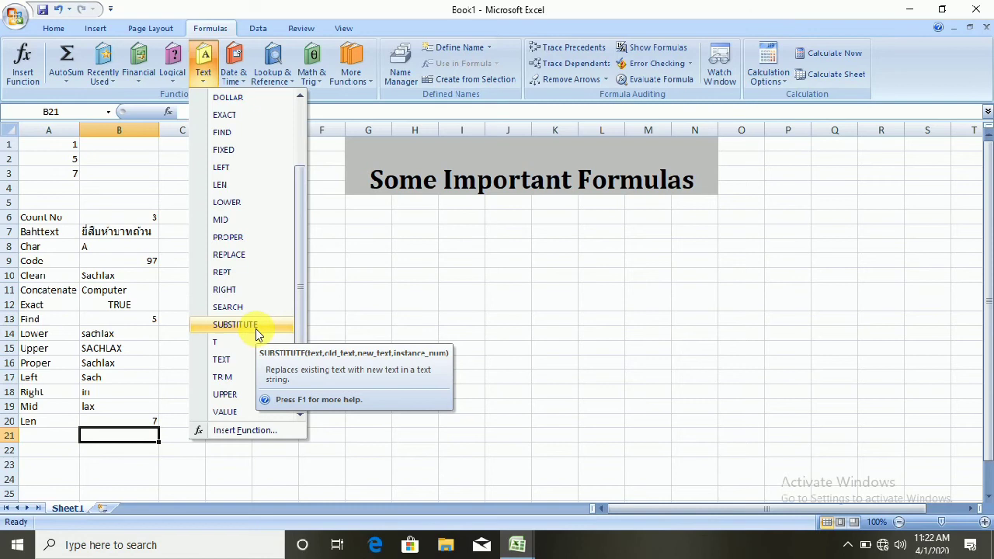
{"action": "left_click", "coordinate": [50, 437]}
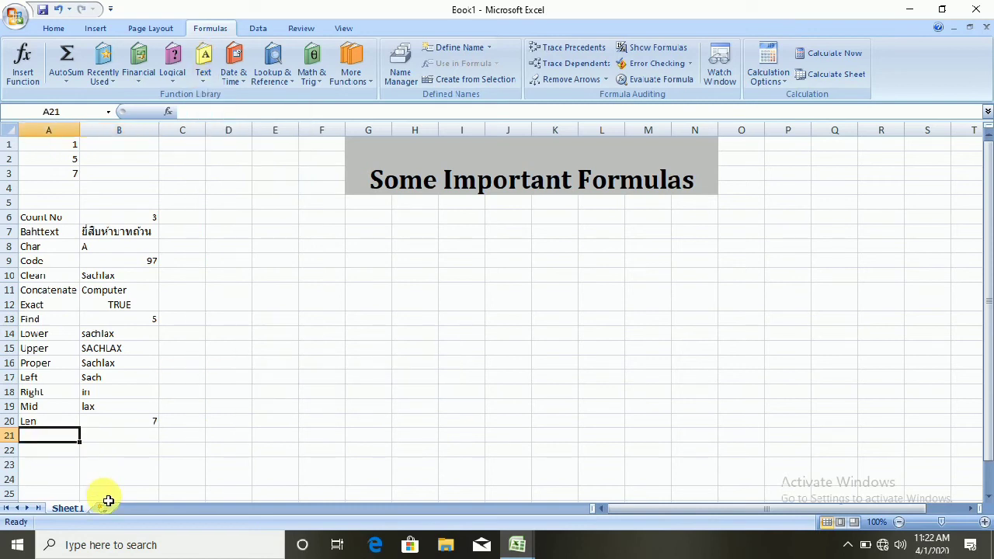
Step: Type the labels Rept in A21 and Search in A22
{"action": "type", "text": "r"}
{"action": "key", "text": "BackSpace"}
{"action": "key", "text": "BackSpace"}
{"action": "type", "text": "RE"}
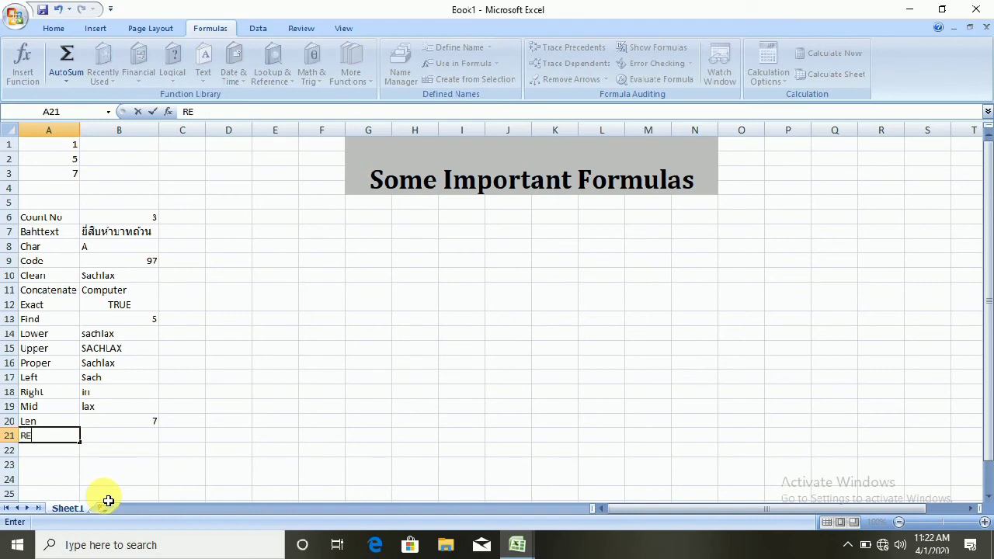
{"action": "key", "text": "BackSpace"}
{"action": "type", "text": "ept"}
{"action": "key", "text": "Return"}
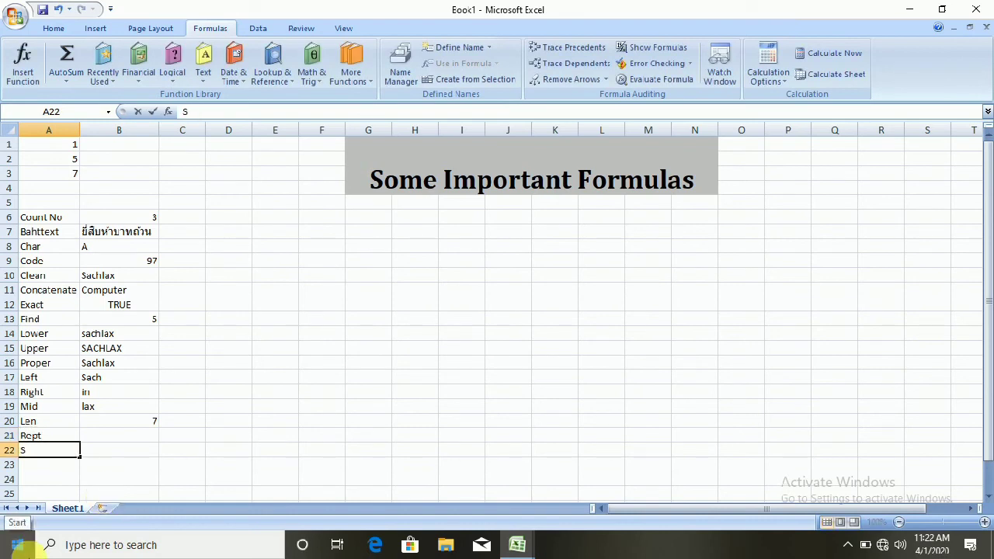
{"action": "type", "text": "Serat"}
{"action": "key", "text": "BackSpace"}
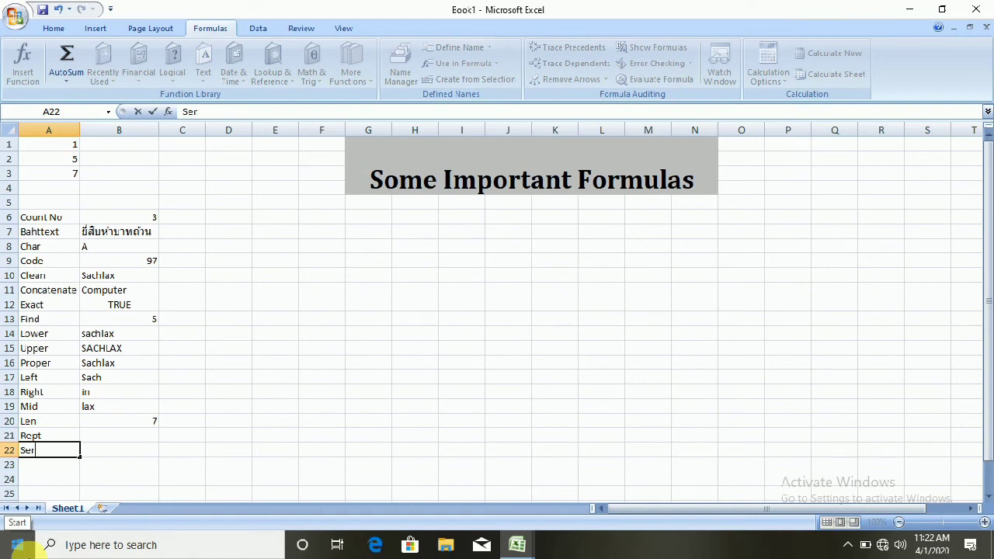
{"action": "key", "text": "BackSpace"}
{"action": "type", "text": "arch"}
{"action": "key", "text": "Return"}
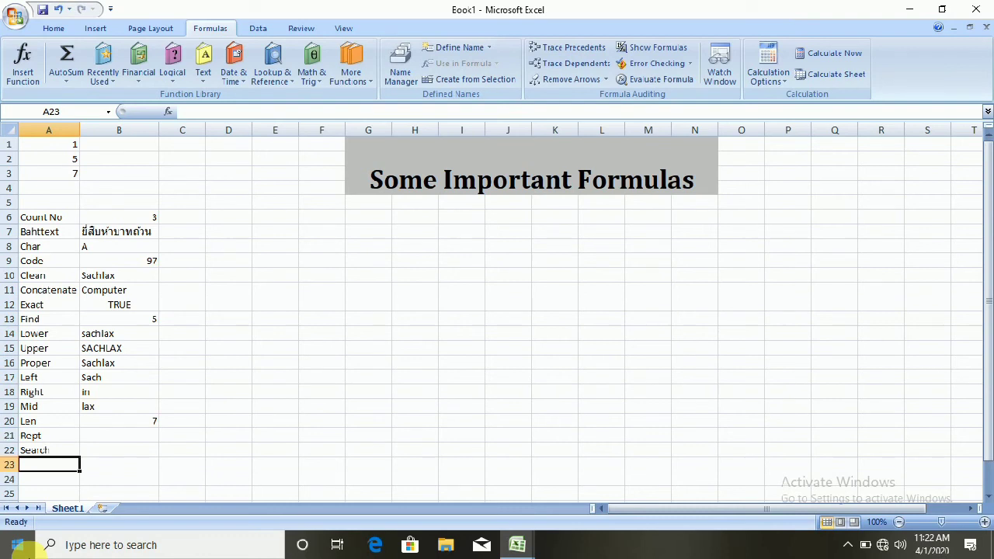
Step: Browse the Text function list again and review the LEN formula in B20
{"action": "left_click", "coordinate": [204, 64]}
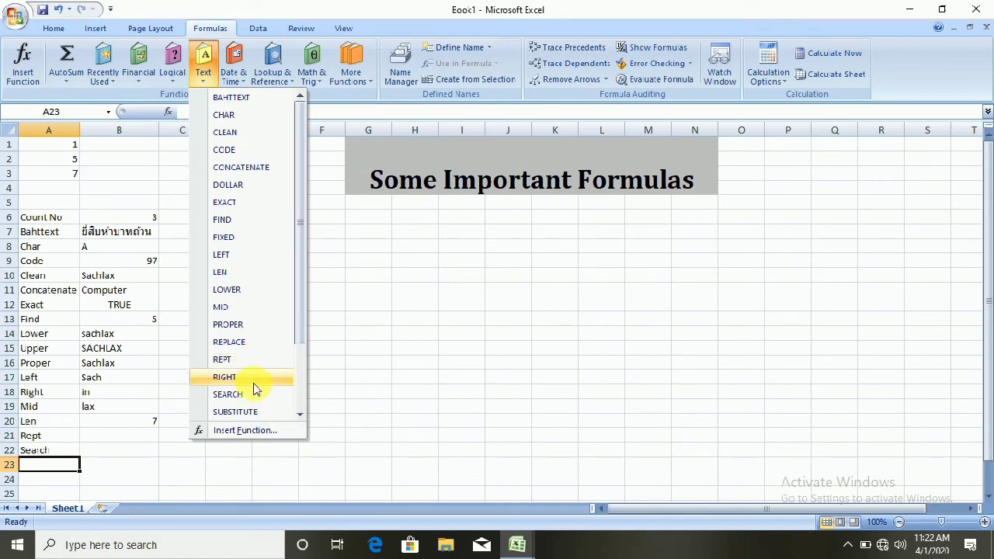
{"action": "left_click_drag", "start_coordinate": [295, 332], "coordinate": [297, 406]}
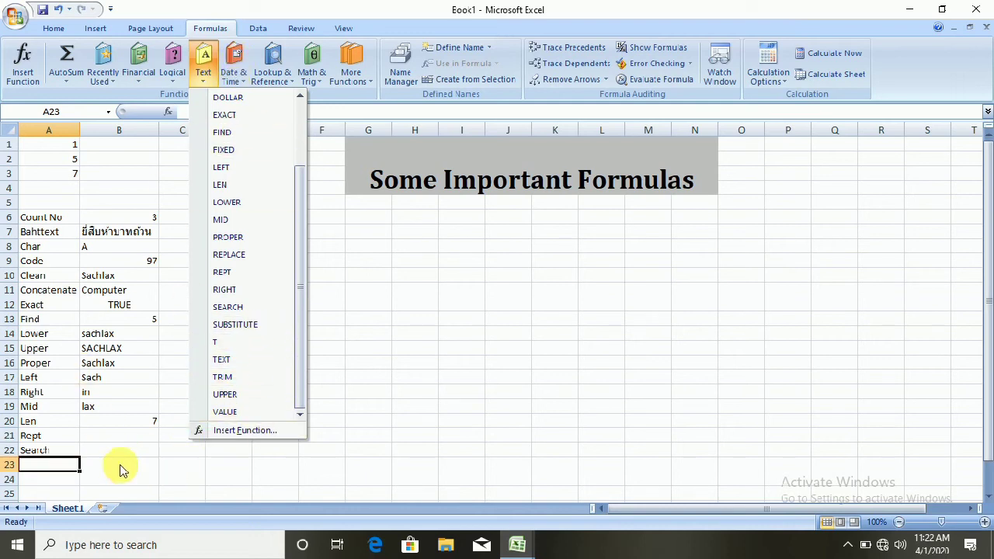
{"action": "left_click", "coordinate": [94, 465]}
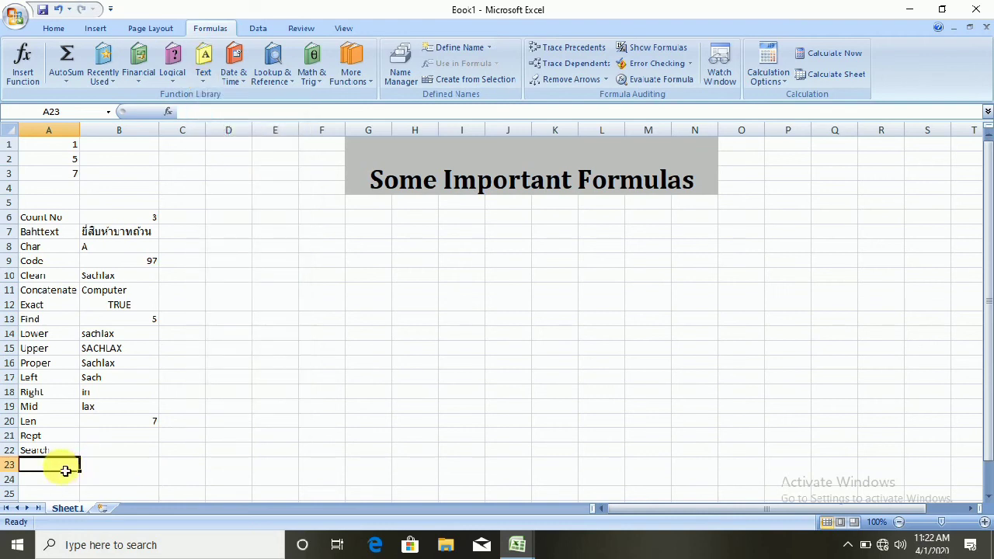
{"action": "left_click", "coordinate": [93, 436]}
{"action": "left_click", "coordinate": [94, 421]}
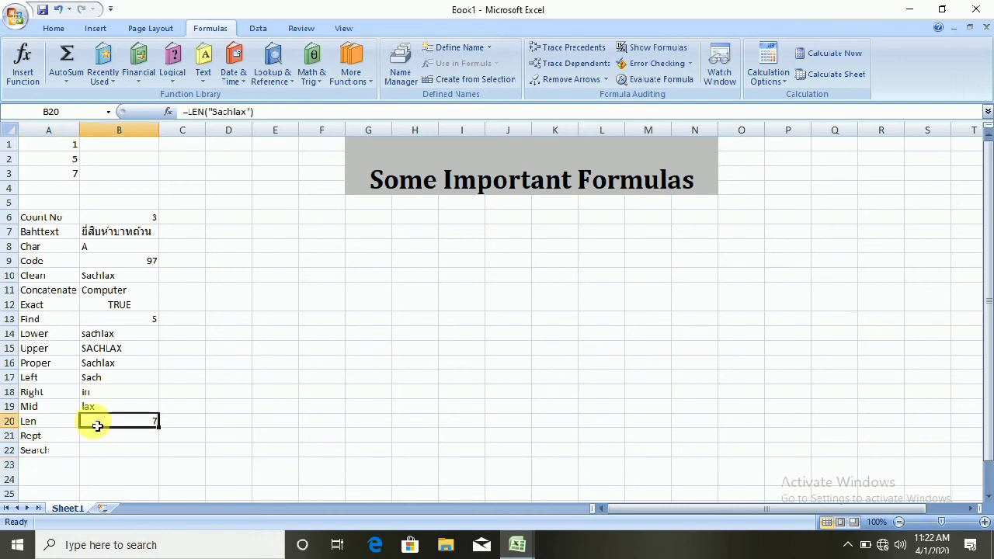
{"action": "left_click", "coordinate": [116, 436]}
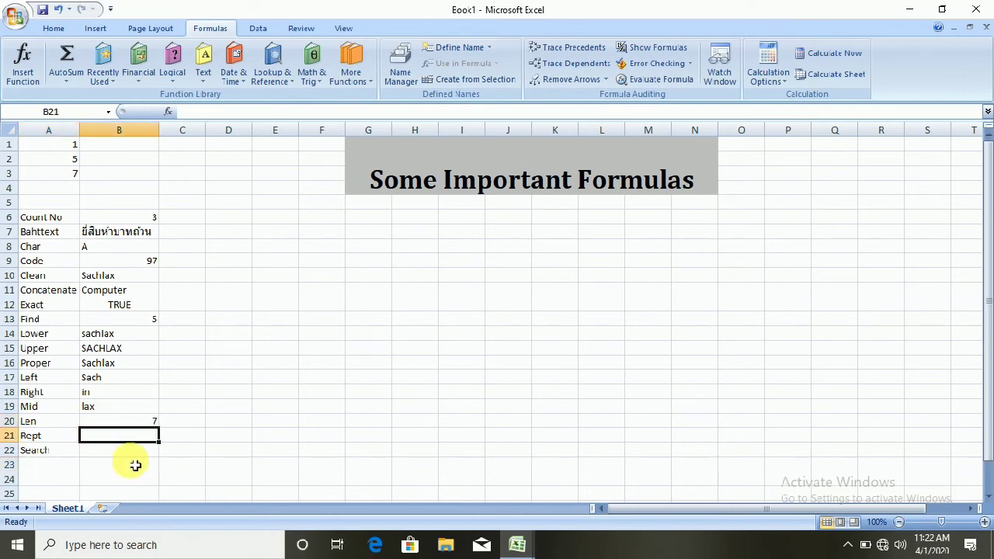
Step: Enter =REPT("Sachlax",2) in B21, returning SachlaxSachlax
{"action": "type", "text": "=re"}
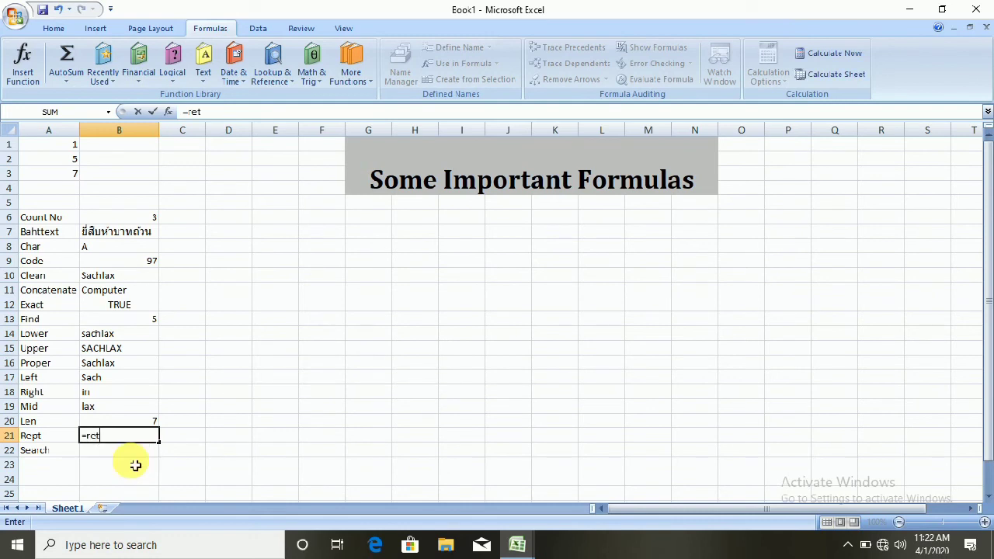
{"action": "type", "text": "pt"}
{"action": "key", "text": "Tab"}
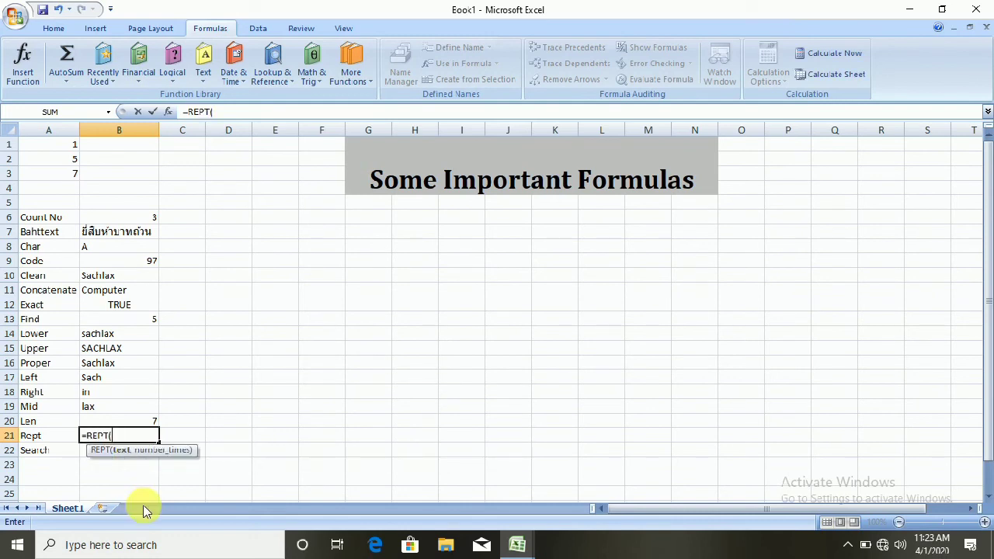
{"action": "key", "text": "BackSpace"}
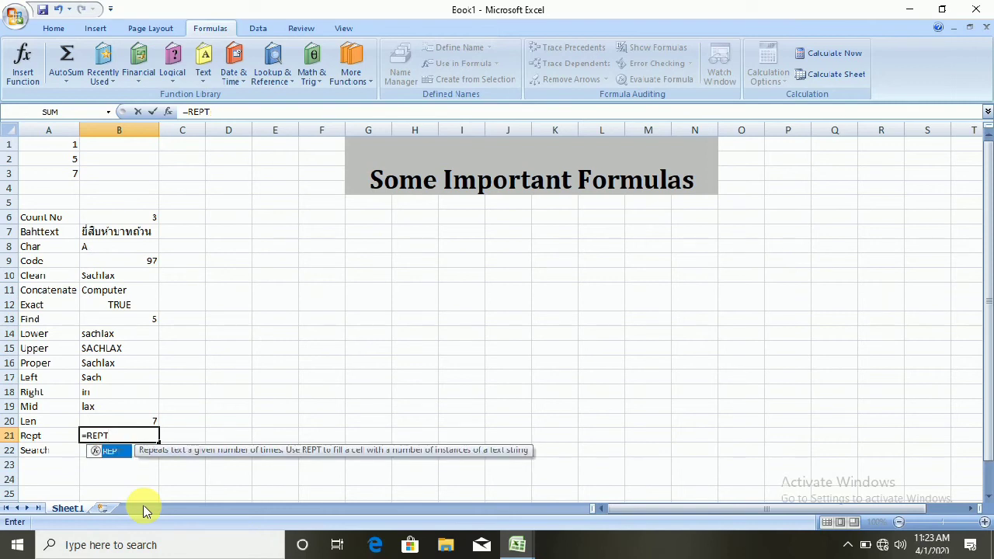
{"action": "type", "text": "(\""}
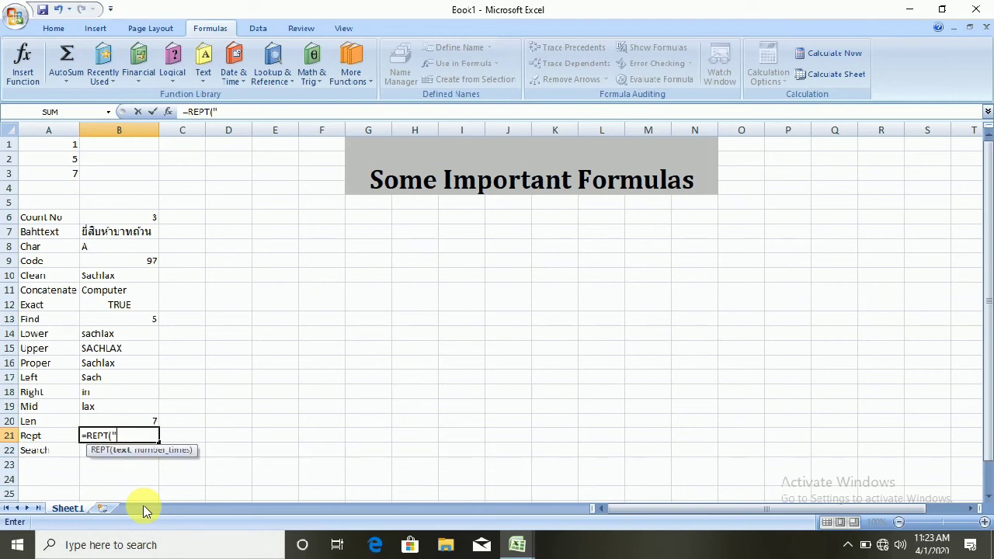
{"action": "type", "text": "Sach\",3"}
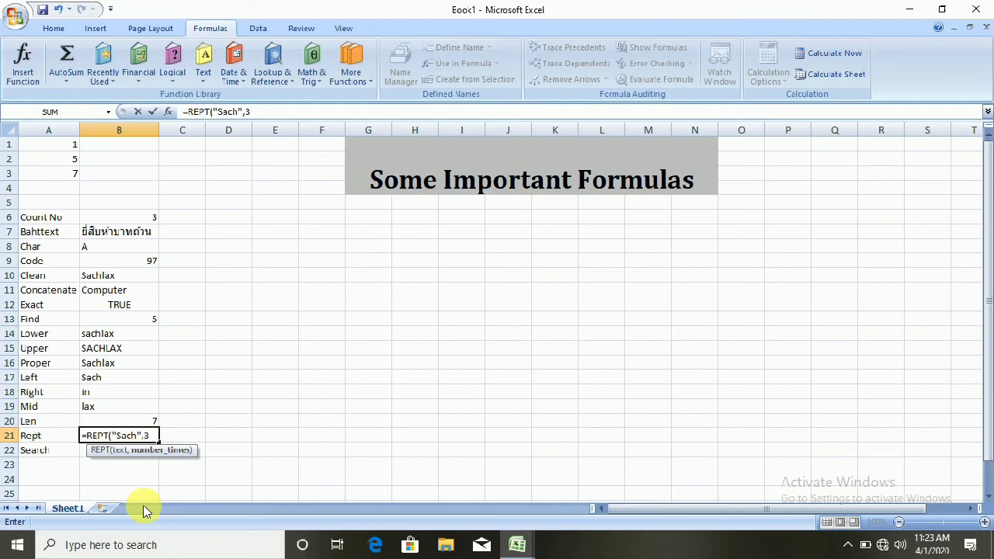
{"action": "key", "text": "BackSpace"}
{"action": "key", "text": "BackSpace"}
{"action": "key", "text": "BackSpace"}
{"action": "type", "text": "lax"}
{"action": "type", "text": "\"2"}
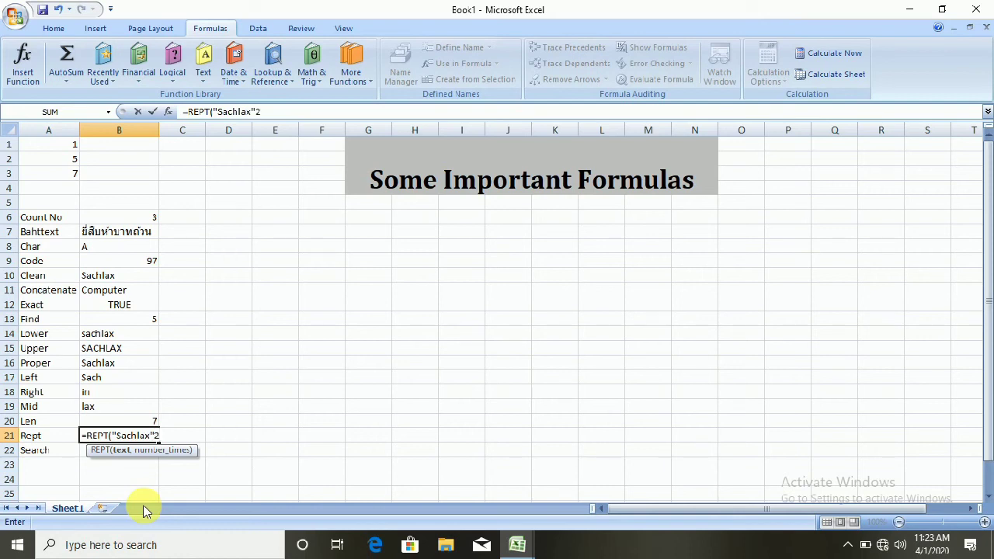
{"action": "key", "text": "BackSpace"}
{"action": "type", "text": ",2)"}
{"action": "key", "text": "Return"}
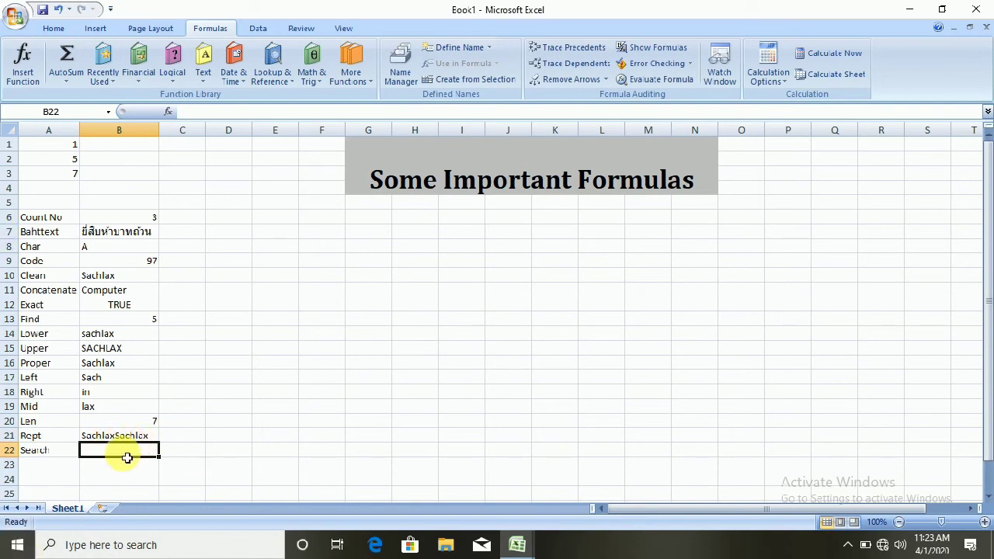
Step: Enter =SEARCH("Sach","Sachlax",1) in B22 so it returns 1
{"action": "type", "text": "=Ser"}
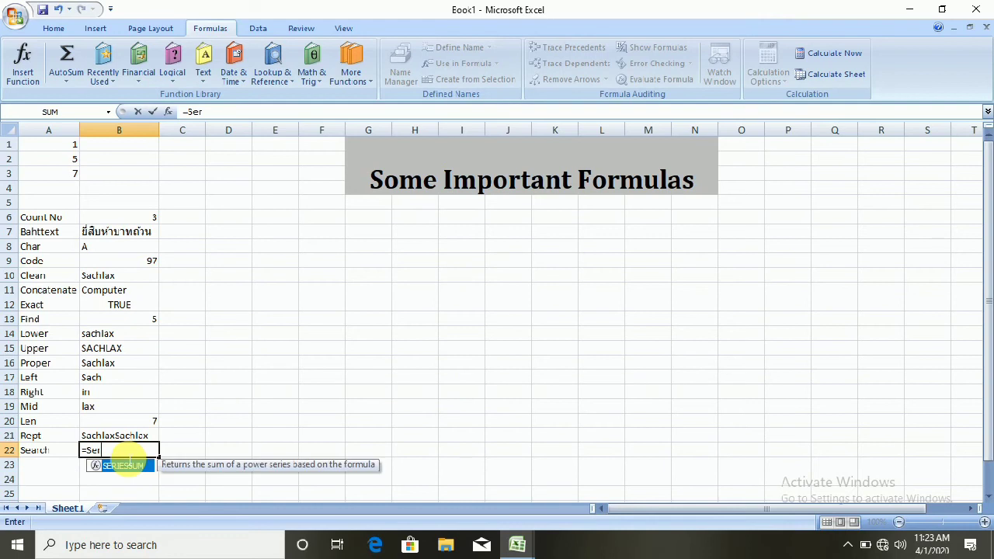
{"action": "key", "text": "BackSpace"}
{"action": "type", "text": "ar"}
{"action": "key", "text": "Tab"}
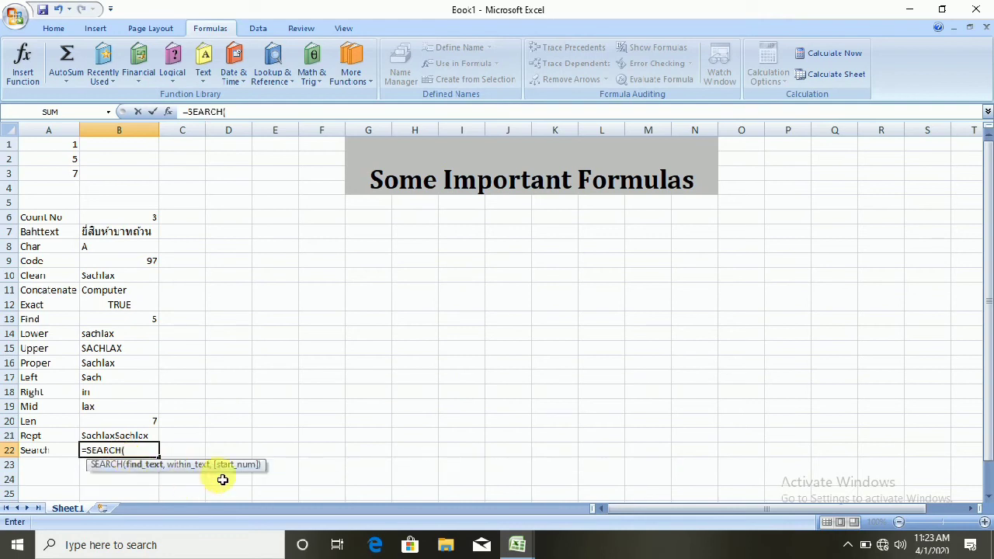
{"action": "key", "text": "BackSpace"}
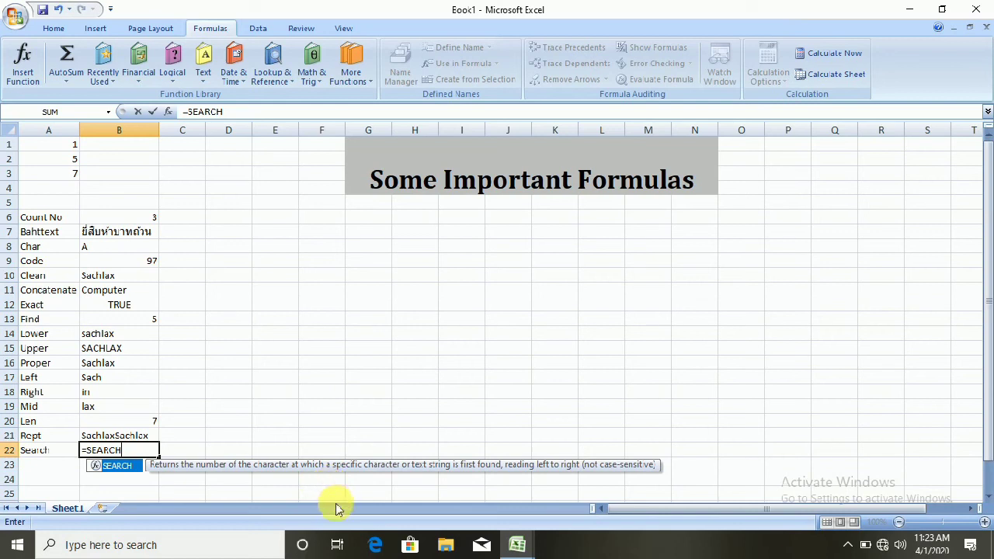
{"action": "type", "text": "(\"Sach\","}
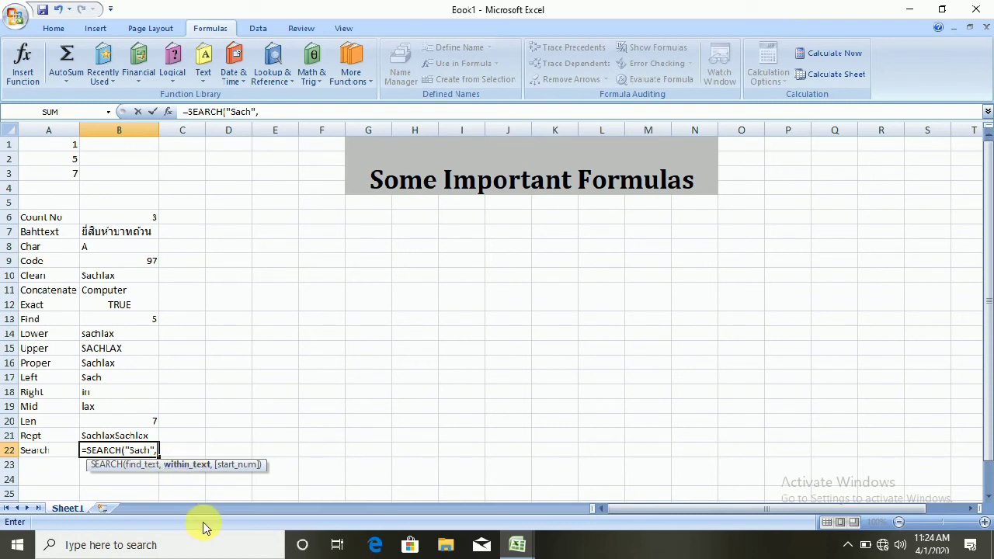
{"action": "type", "text": "\"Sachlax\",1"}
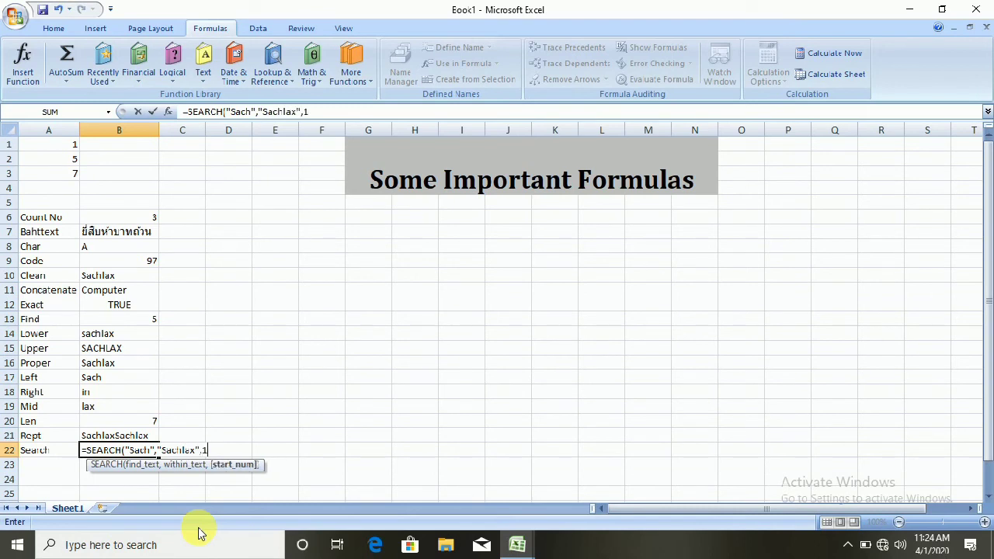
{"action": "type", "text": "0"}
{"action": "key", "text": "BackSpace"}
{"action": "type", "text": ")"}
{"action": "key", "text": "Return"}
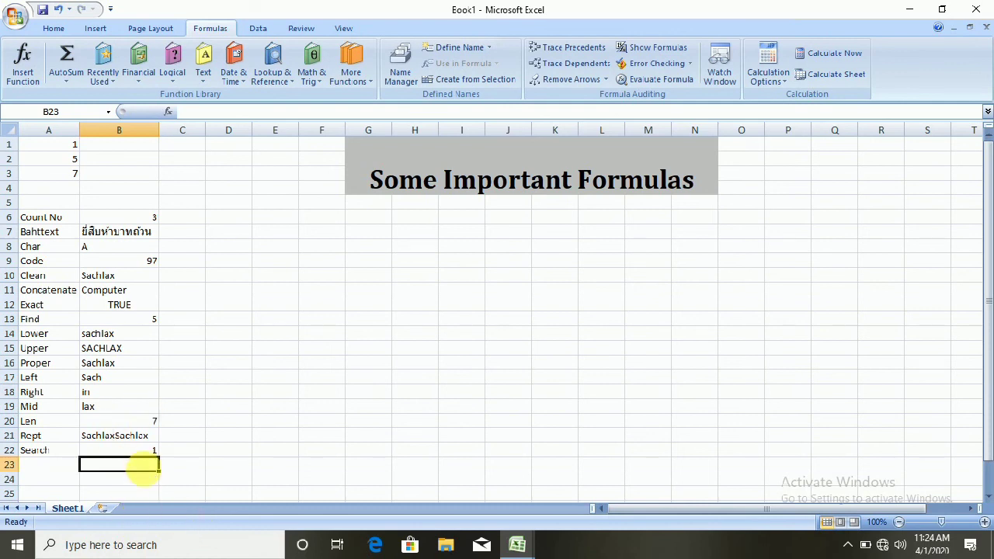
Step: Change B22's formula to =SEARCH("Lax","Sachlax",1) so it returns 5
{"action": "left_click", "coordinate": [147, 451]}
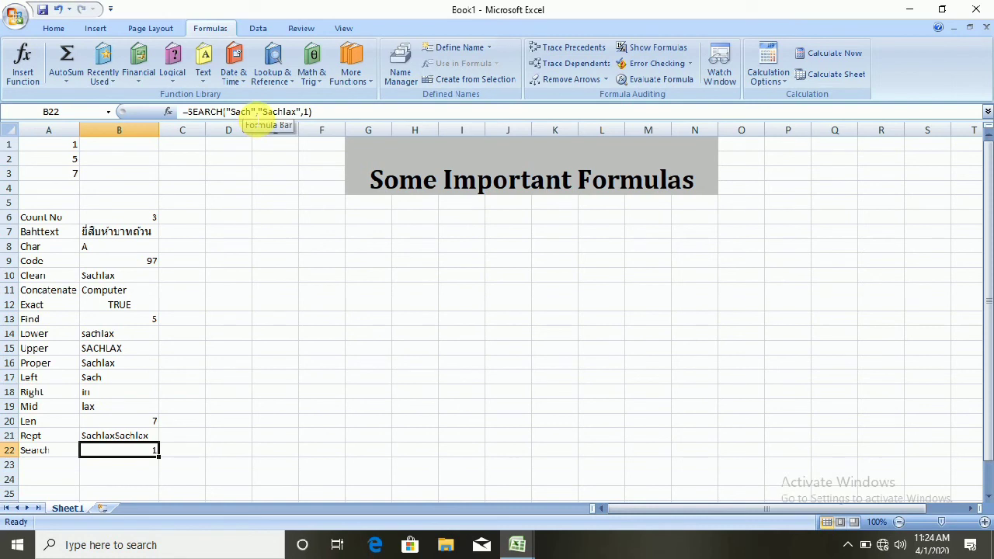
{"action": "left_click", "coordinate": [251, 112]}
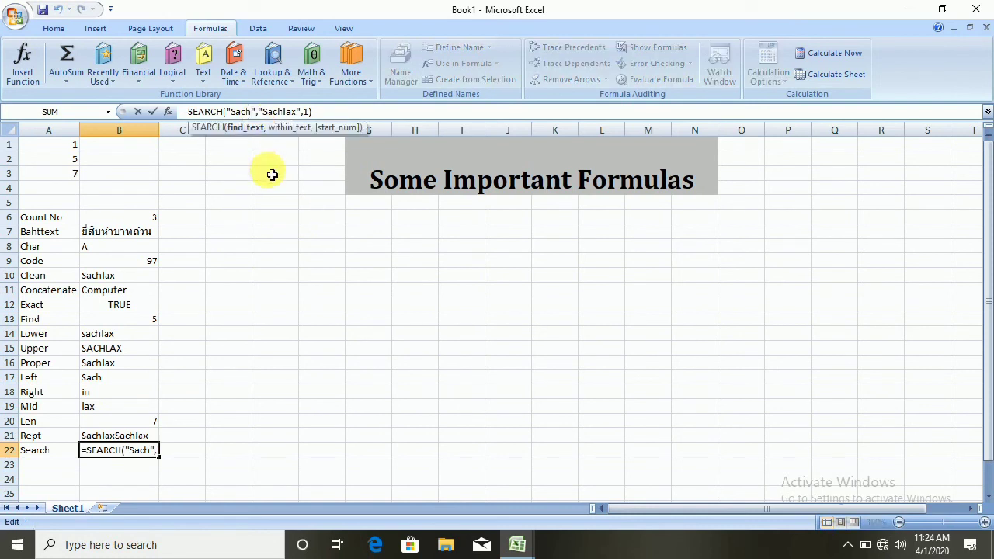
{"action": "key", "text": "BackSpace"}
{"action": "key", "text": "BackSpace"}
{"action": "key", "text": "BackSpace"}
{"action": "key", "text": "BackSpace"}
{"action": "type", "text": "Lax"}
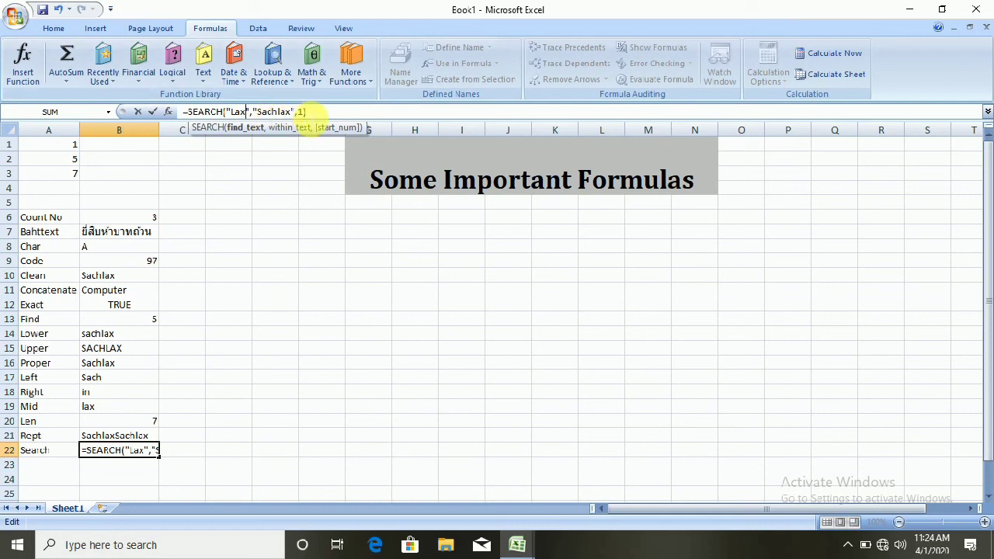
{"action": "key", "text": "Return"}
{"action": "left_click", "coordinate": [148, 452]}
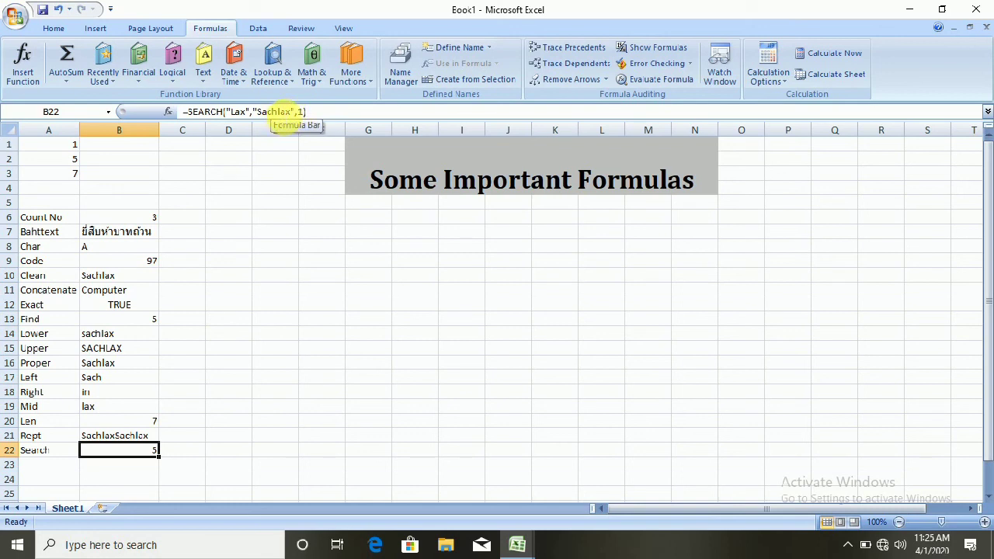
{"action": "left_click", "coordinate": [278, 113]}
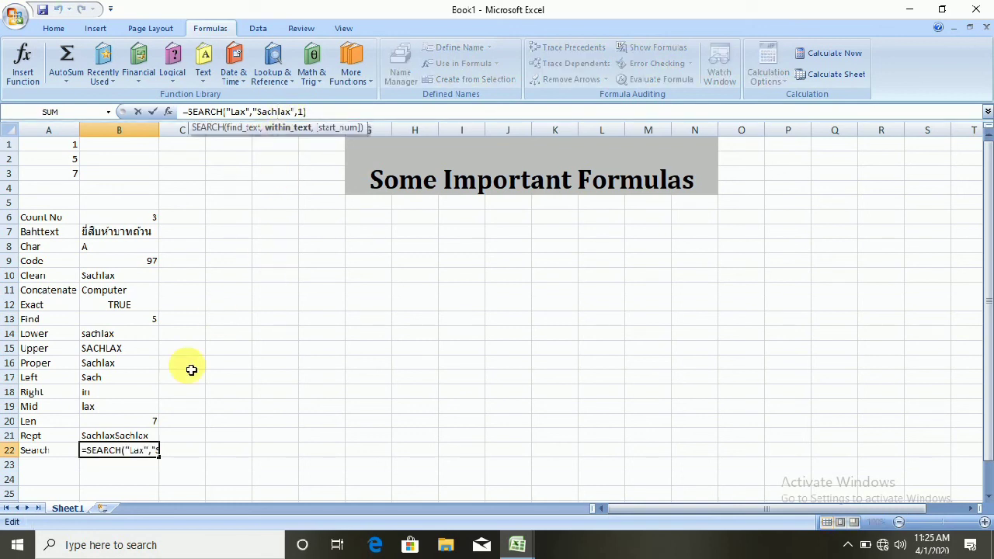
{"action": "key", "text": "Return"}
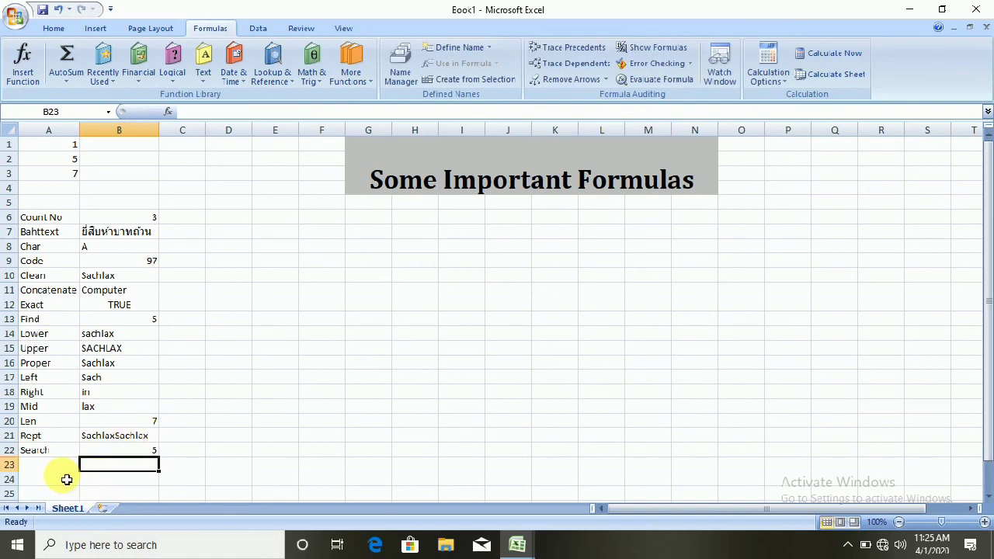
{"action": "left_click", "coordinate": [57, 470]}
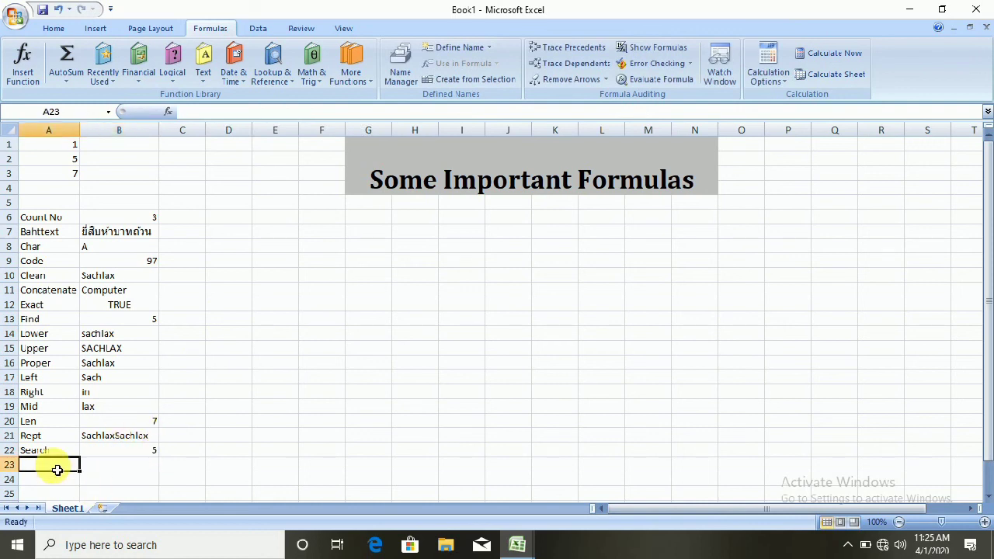
Step: Browse the Formulas Text function list, then enter the label 'Substitute' in A23
{"action": "left_click", "coordinate": [203, 80]}
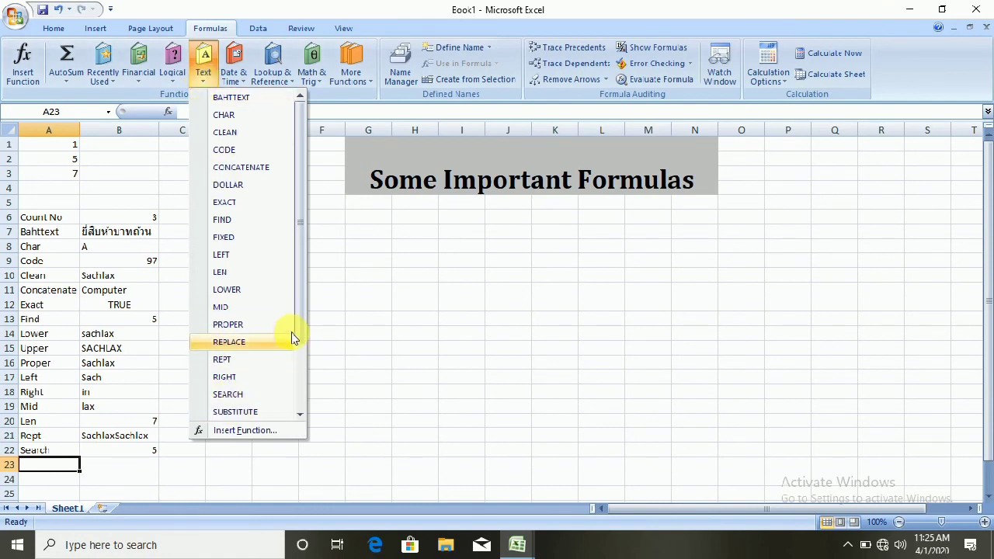
{"action": "left_click_drag", "start_coordinate": [295, 329], "coordinate": [300, 395]}
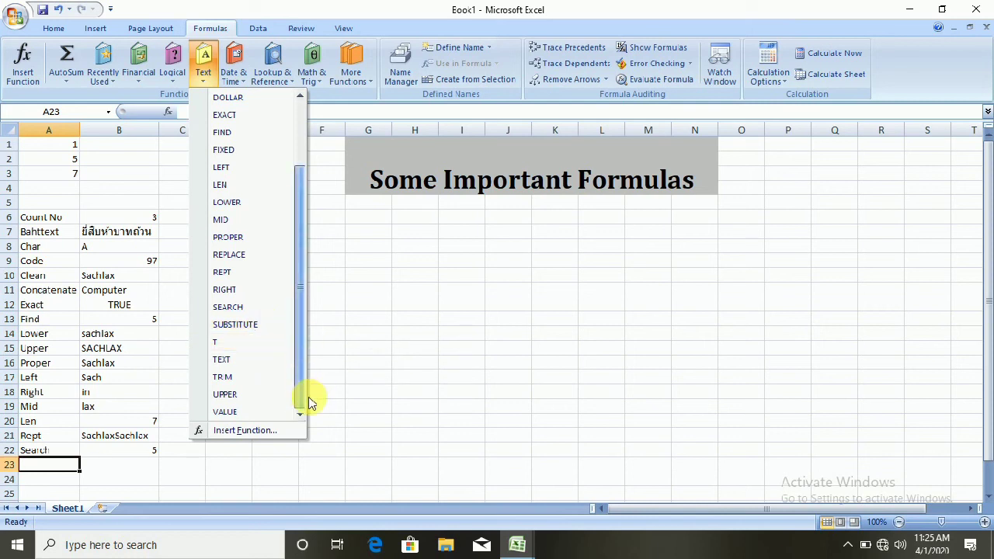
{"action": "left_click", "coordinate": [112, 471]}
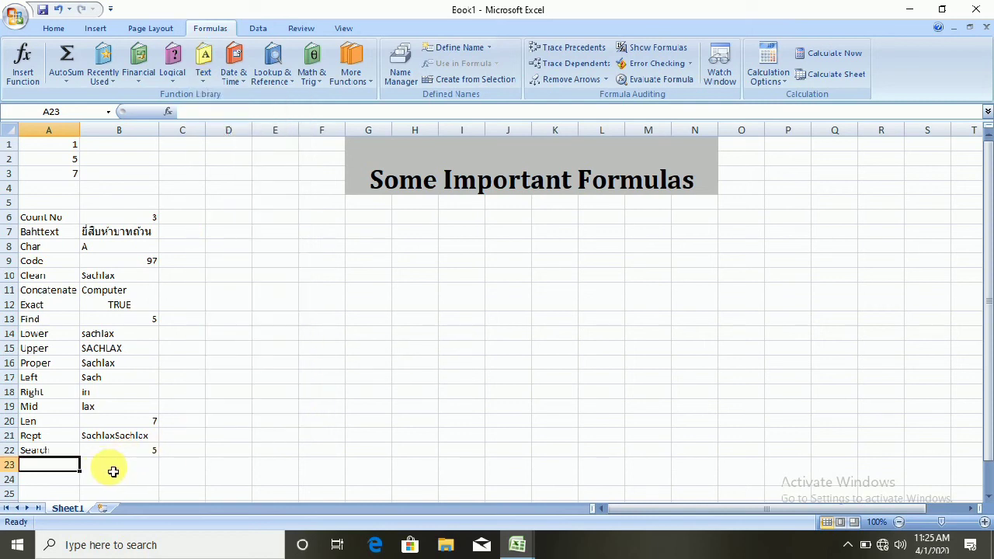
{"action": "type", "text": "="}
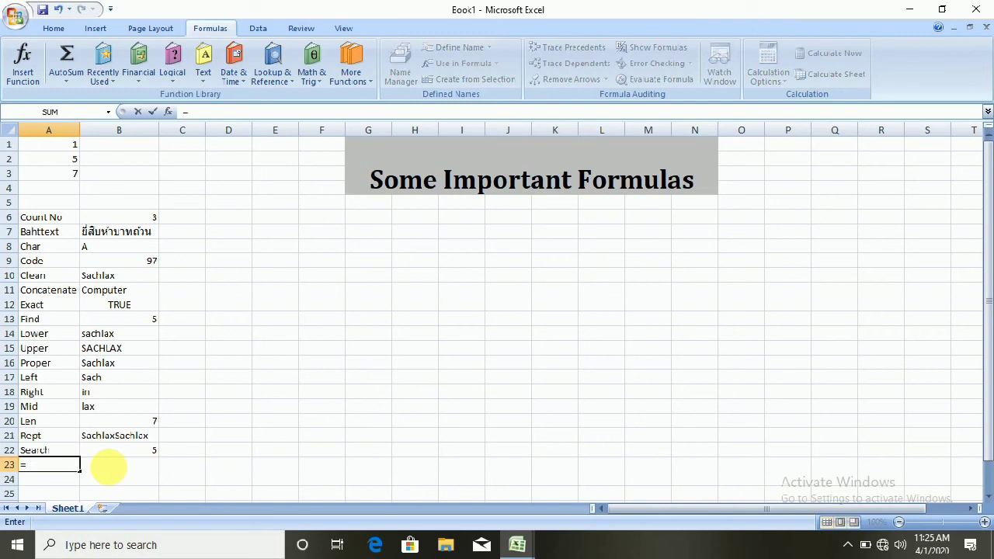
{"action": "type", "text": "Su"}
{"action": "key", "text": "BackSpace"}
{"action": "key", "text": "BackSpace"}
{"action": "key", "text": "BackSpace"}
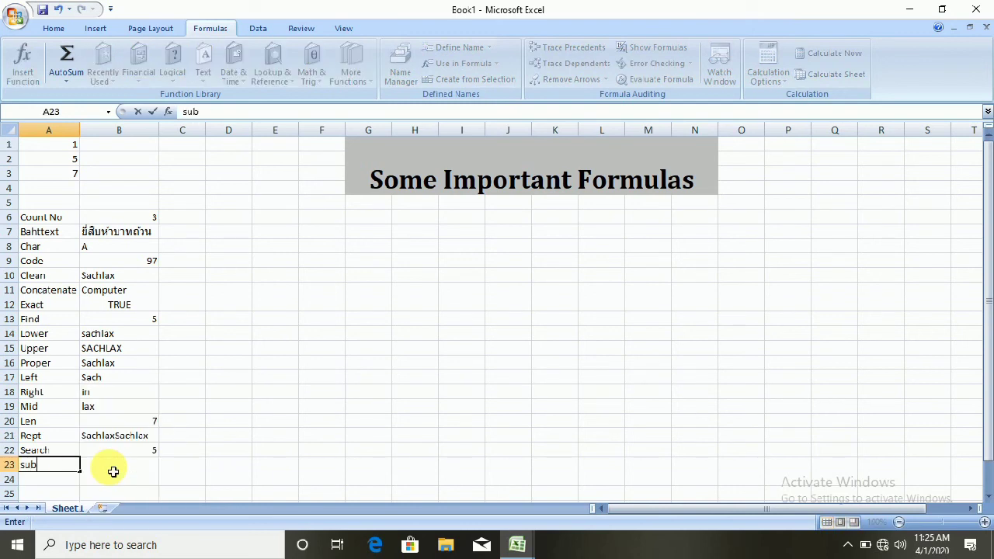
{"action": "type", "text": "Substitute"}
{"action": "key", "text": "BackSpace"}
{"action": "type", "text": "e"}
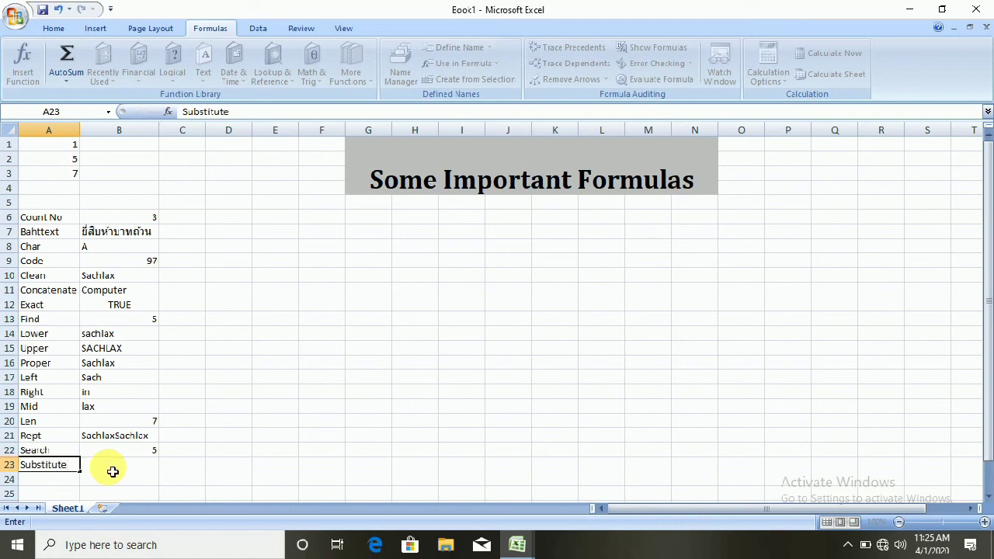
{"action": "left_click", "coordinate": [113, 471]}
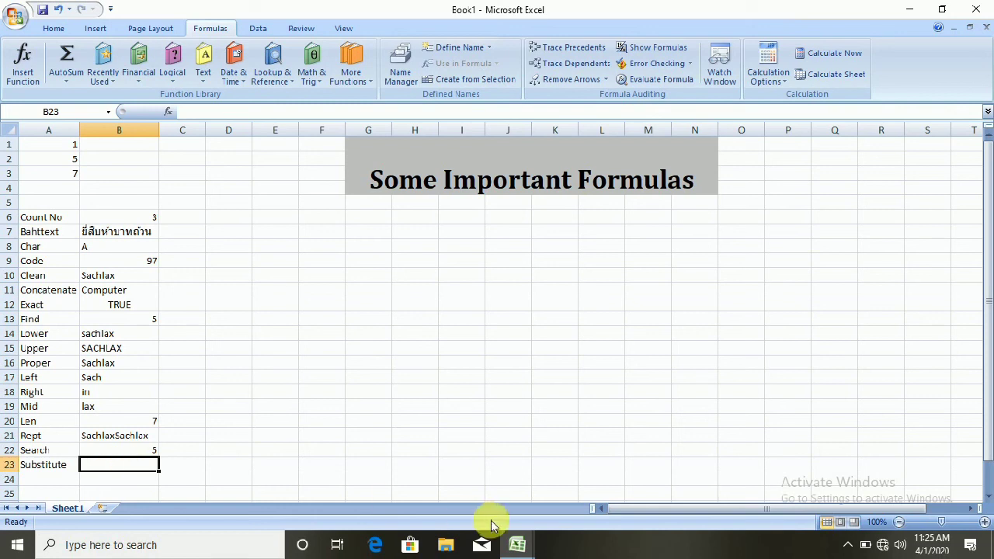
Step: Enter =SUBSTITUTE("sachlax","Sachin",1) in B23 so it returns sachlax
{"action": "type", "text": "=subs"}
{"action": "key", "text": "Tab"}
{"action": "type", "text": "\""}
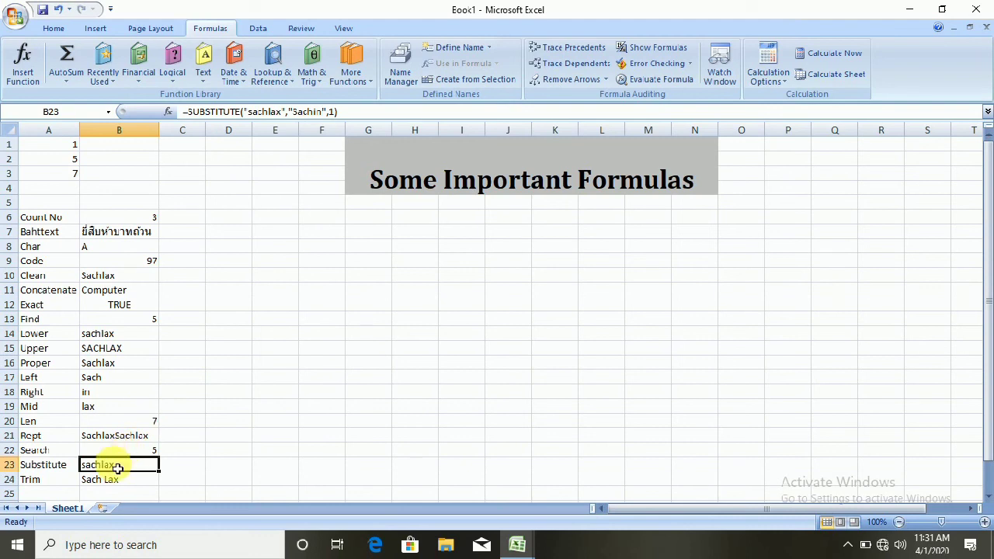
{"action": "left_click_drag", "start_coordinate": [326, 112], "coordinate": [289, 112]}
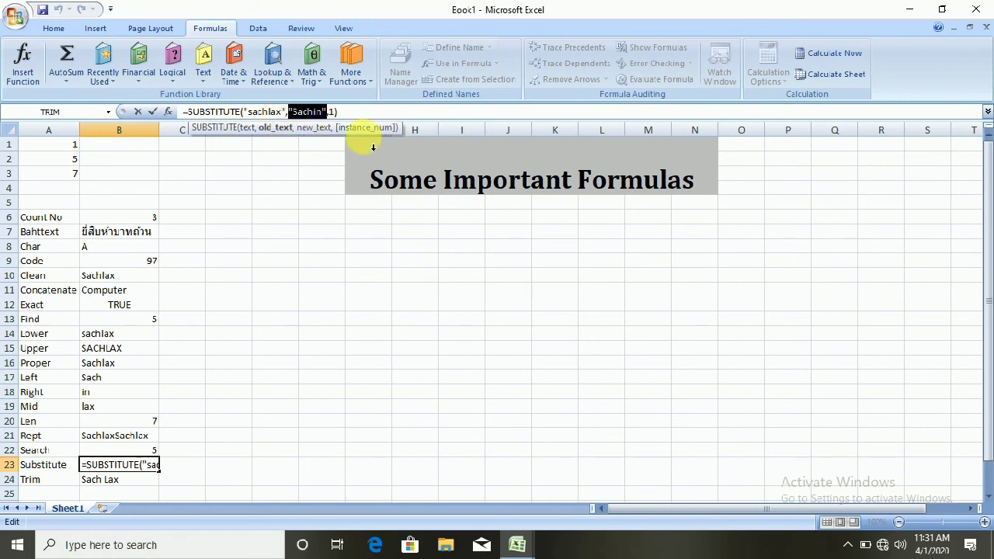
{"action": "left_click", "coordinate": [330, 112], "text": "shift"}
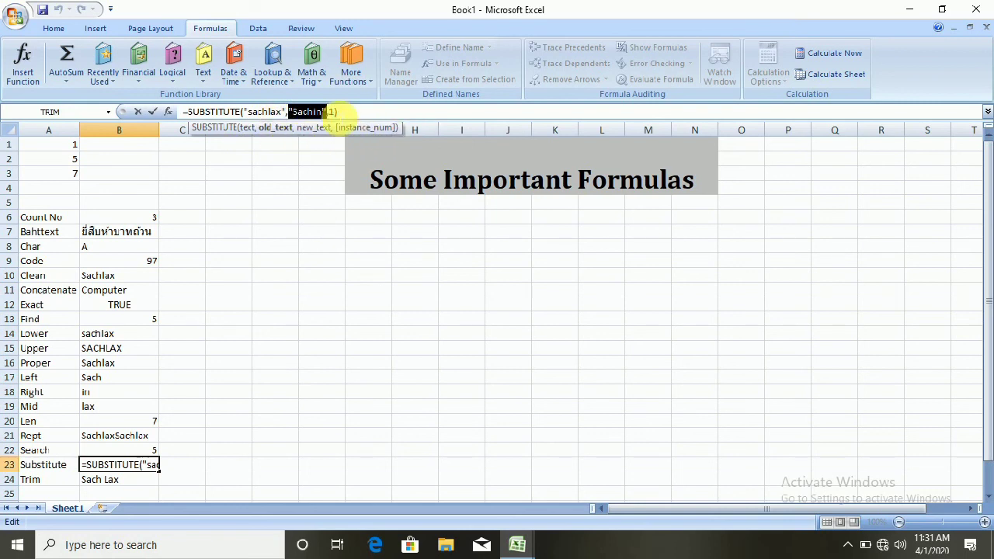
{"action": "left_click", "coordinate": [329, 112], "text": "shift"}
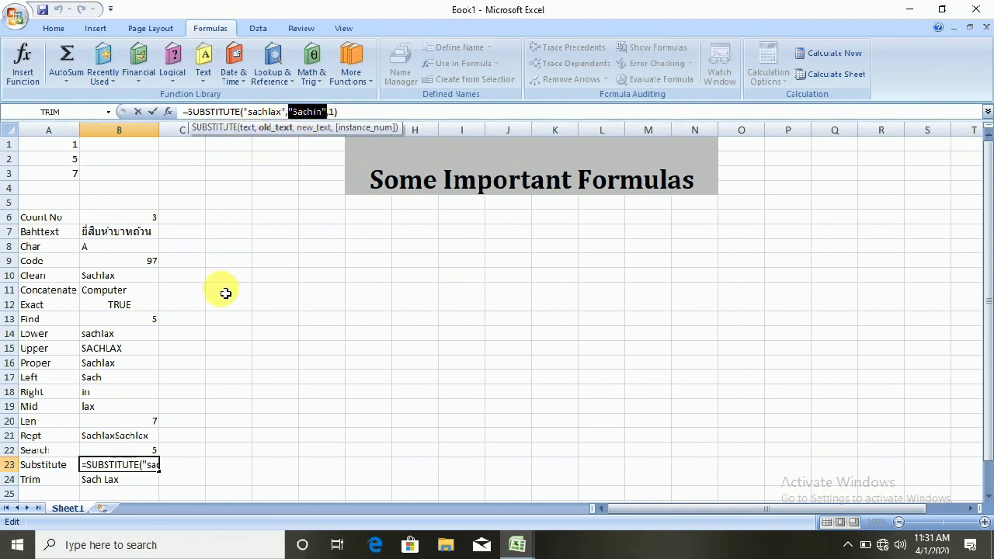
{"action": "key", "text": "Return"}
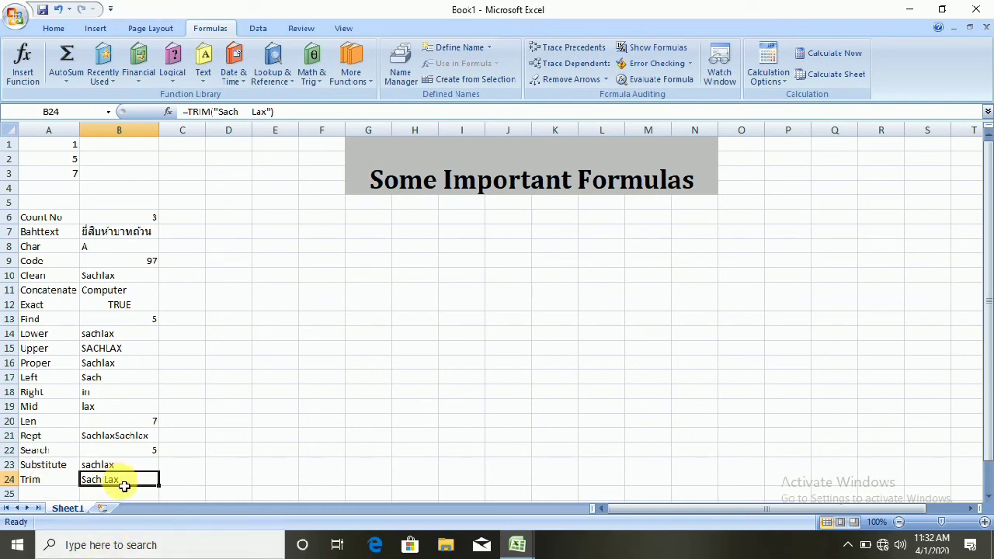
{"action": "double_click", "coordinate": [124, 486]}
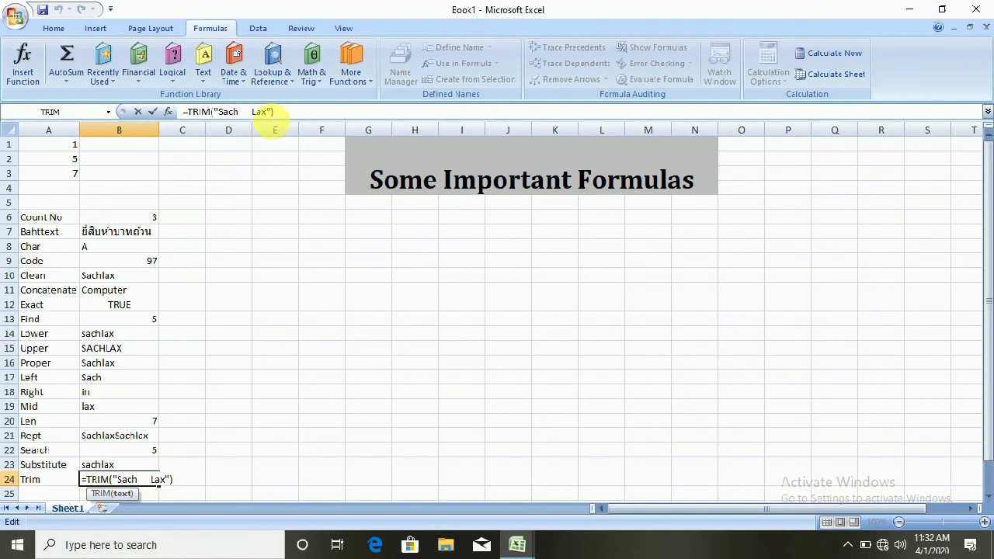
{"action": "key", "text": "Return"}
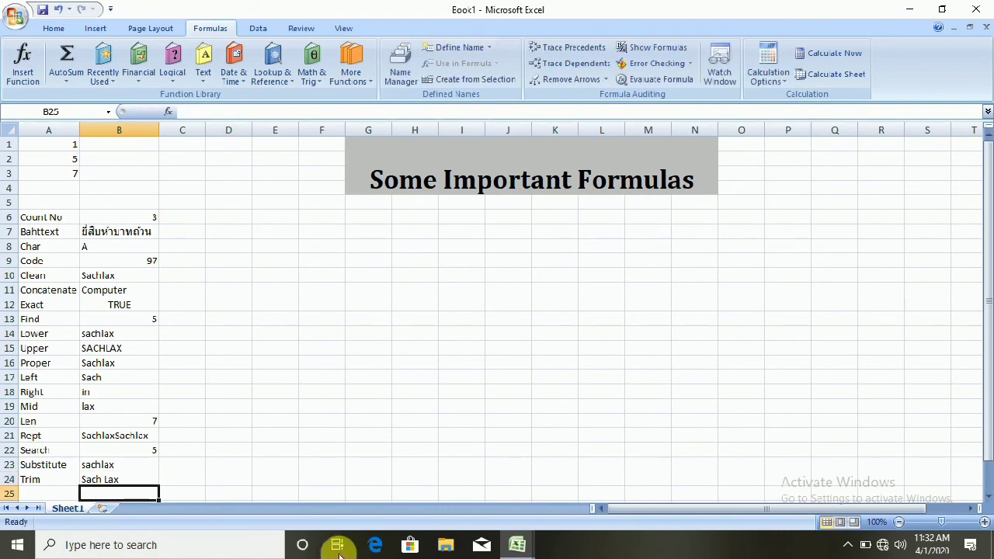
{"action": "left_click", "coordinate": [112, 479]}
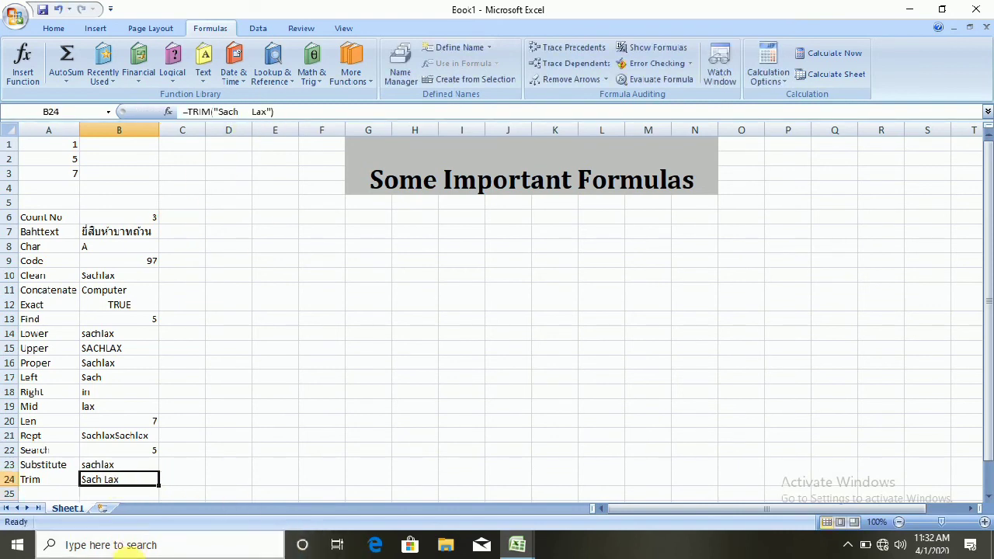
{"action": "left_click", "coordinate": [180, 463]}
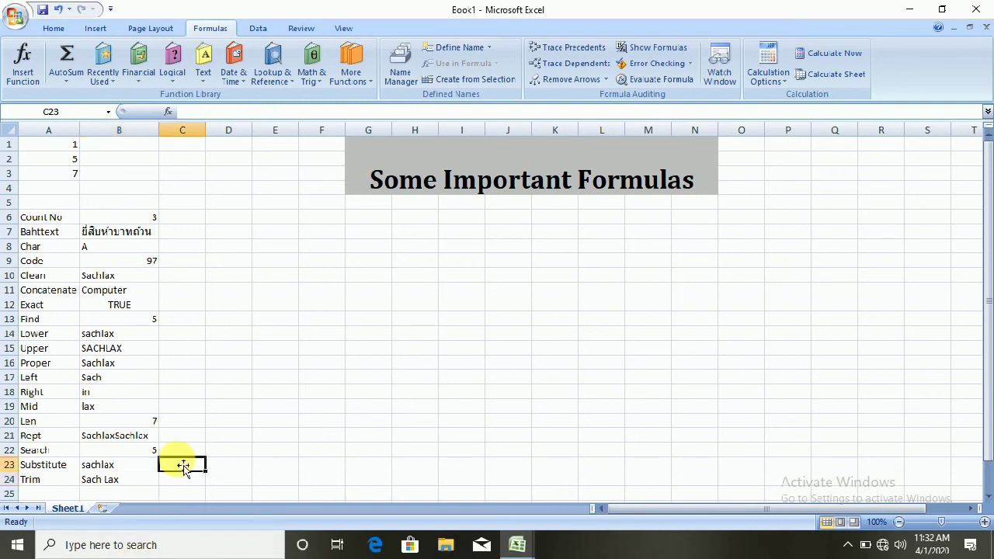
{"action": "scroll", "coordinate": [128, 397], "scroll_direction": "down", "scroll_amount": 4}
{"action": "scroll", "coordinate": [128, 396], "scroll_direction": "up", "scroll_amount": 4}
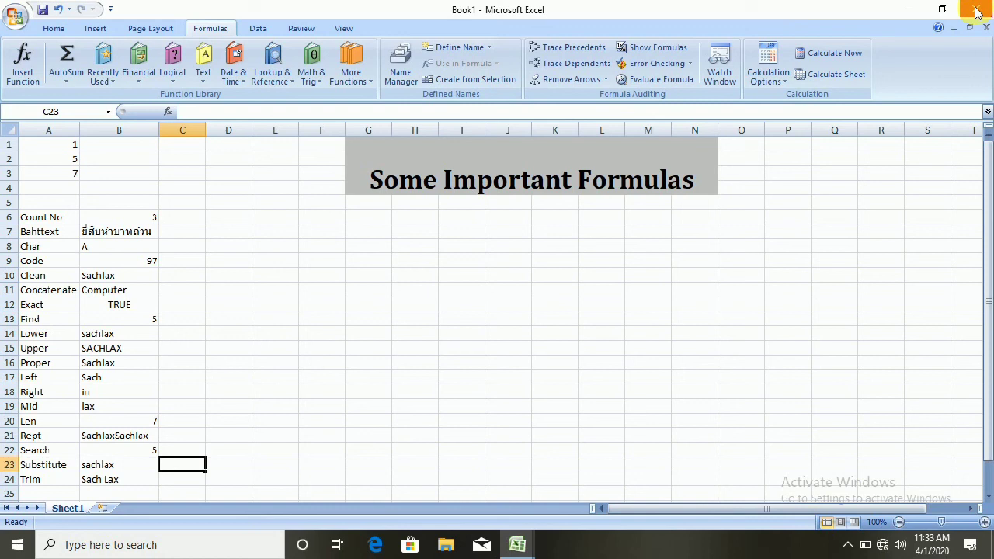
Step: Save Book1 to the Desktop and close it, then save and close All Excel Sheet
{"action": "left_click", "coordinate": [976, 11]}
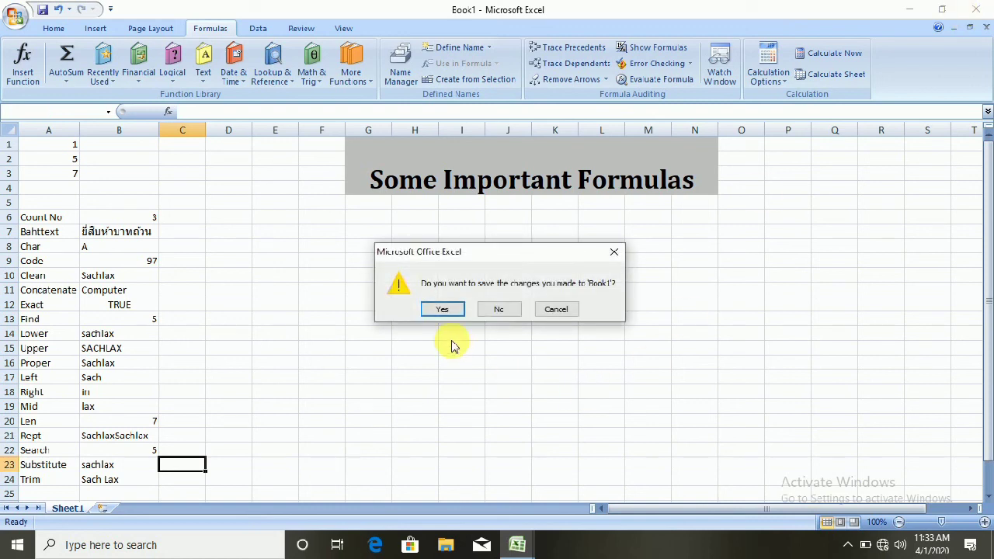
{"action": "left_click", "coordinate": [442, 309]}
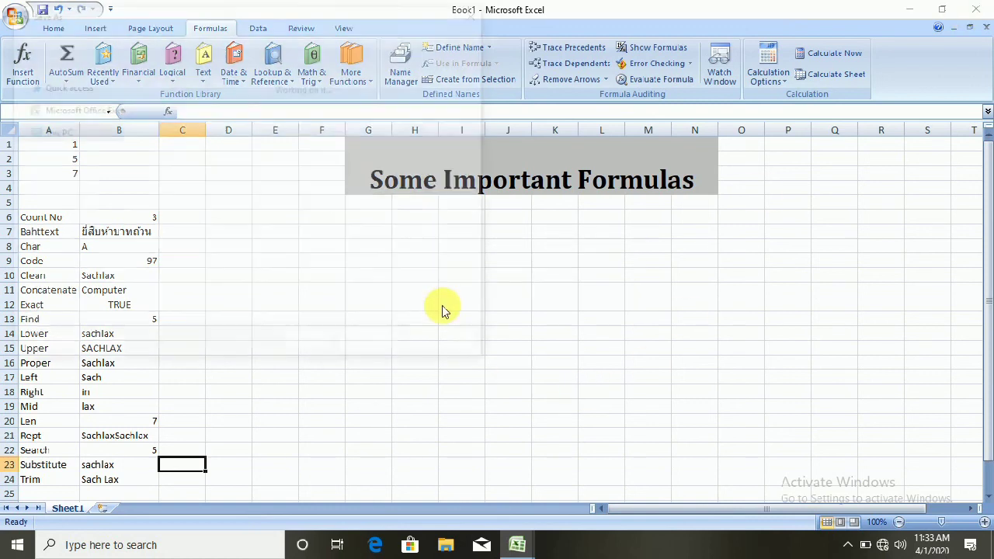
{"action": "left_click", "coordinate": [59, 121]}
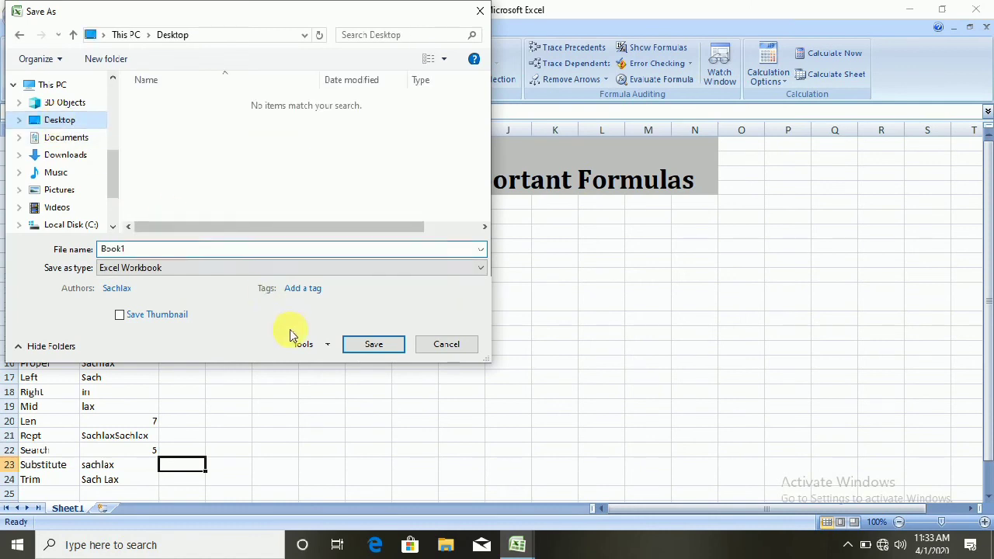
{"action": "left_click", "coordinate": [365, 347]}
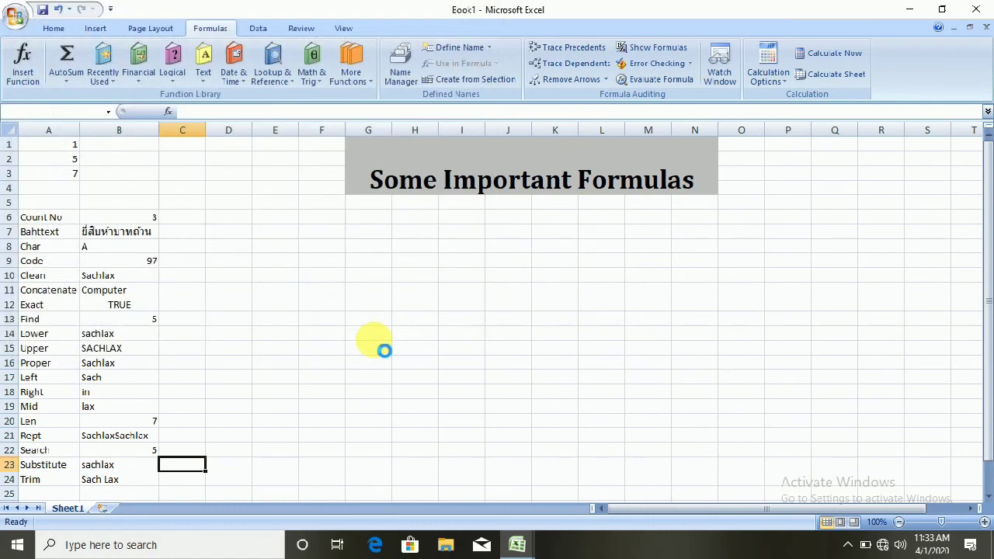
{"action": "left_click", "coordinate": [976, 9]}
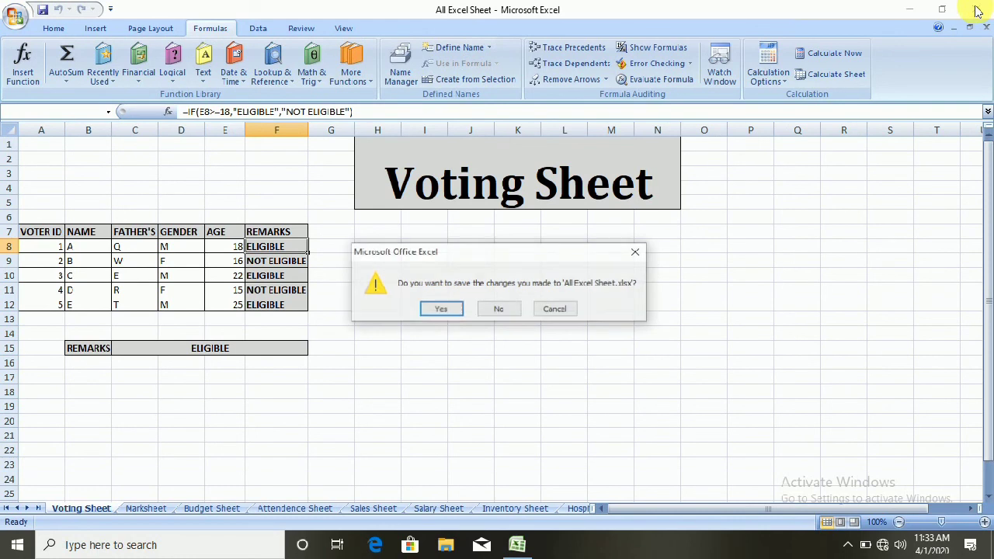
{"action": "left_click", "coordinate": [439, 309]}
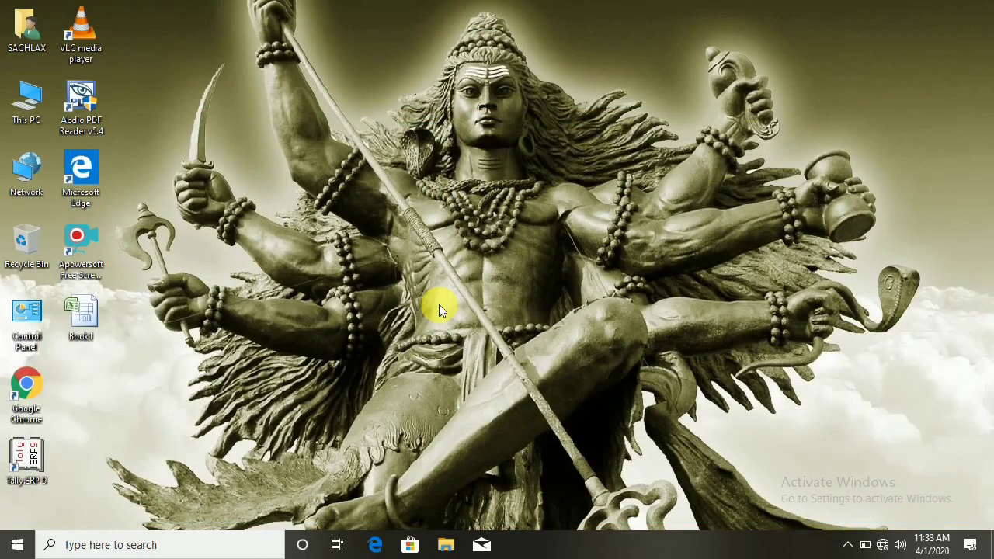